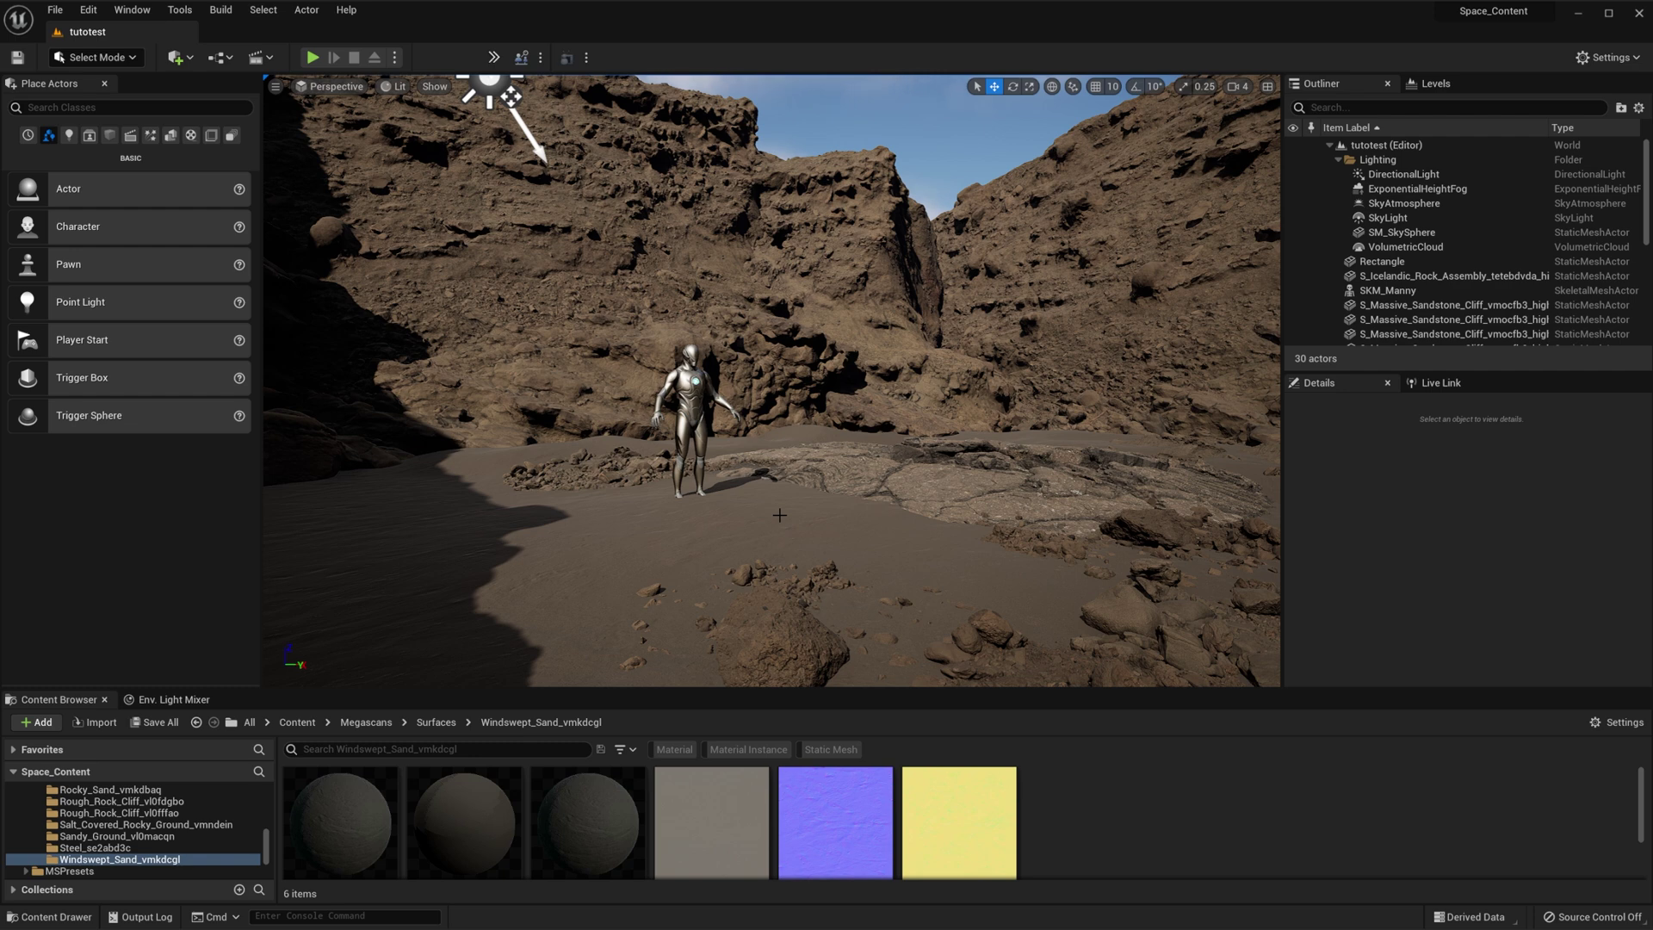
- Delete the existing sand ground rectangle from the level
left_click(779, 514)
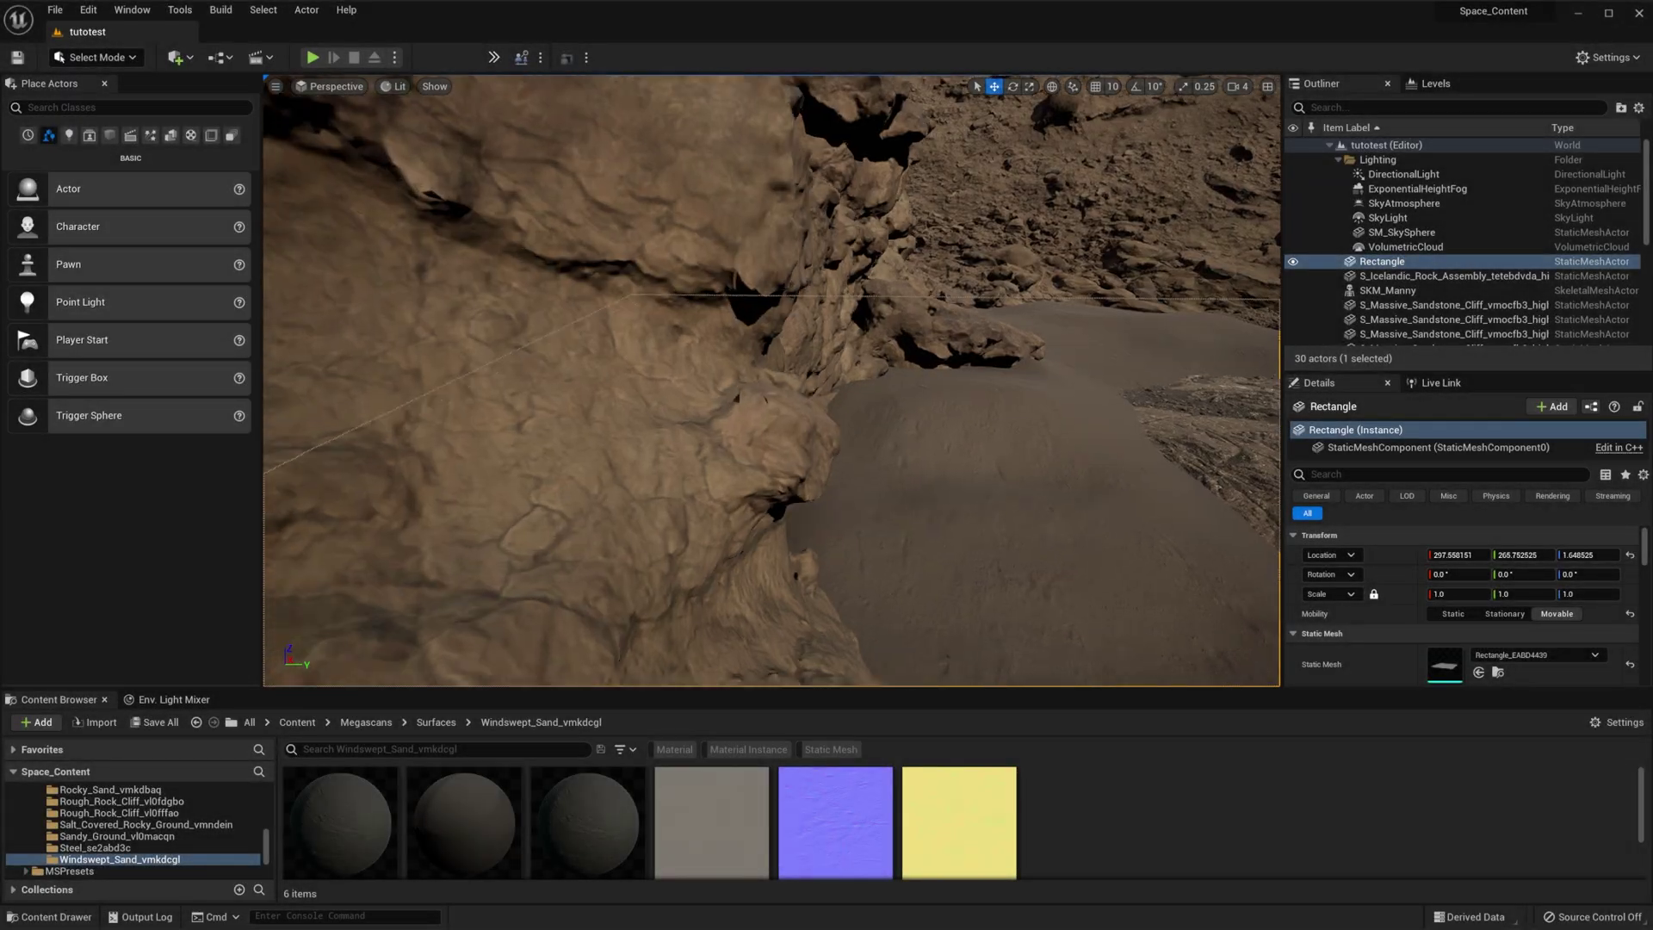
right_click_drag(771, 380, 939, 354)
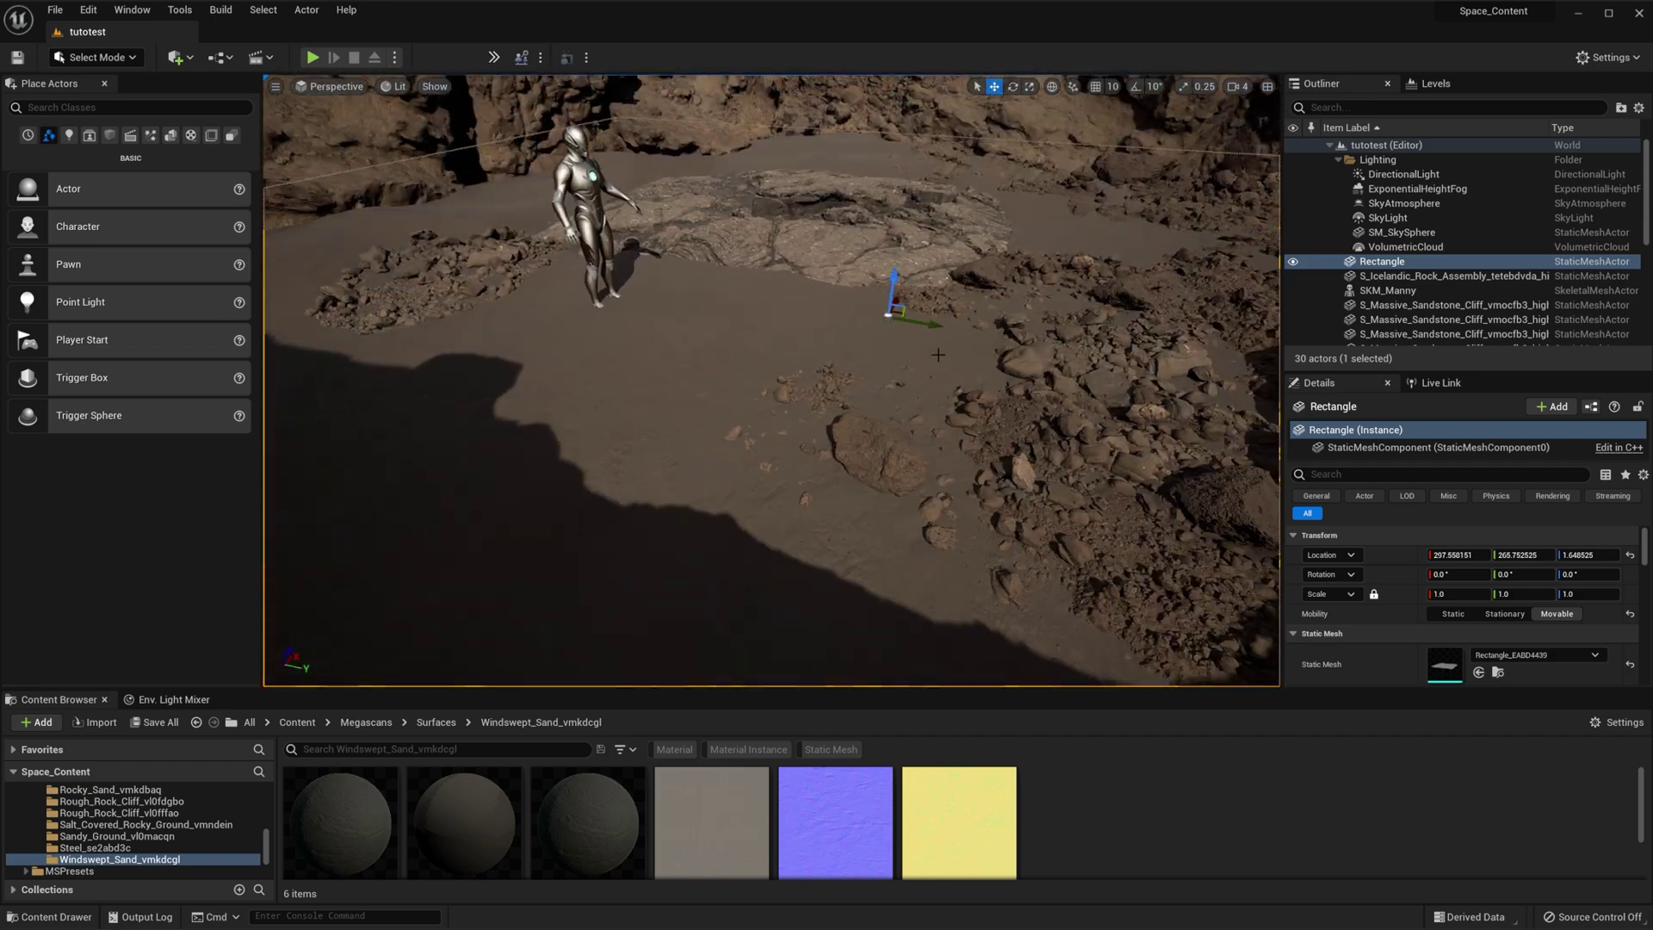
mouse_move(739, 386)
right_mouse_down()
mouse_move(740, 405)
mouse_move(775, 365)
mouse_move(737, 386)
right_mouse_up()
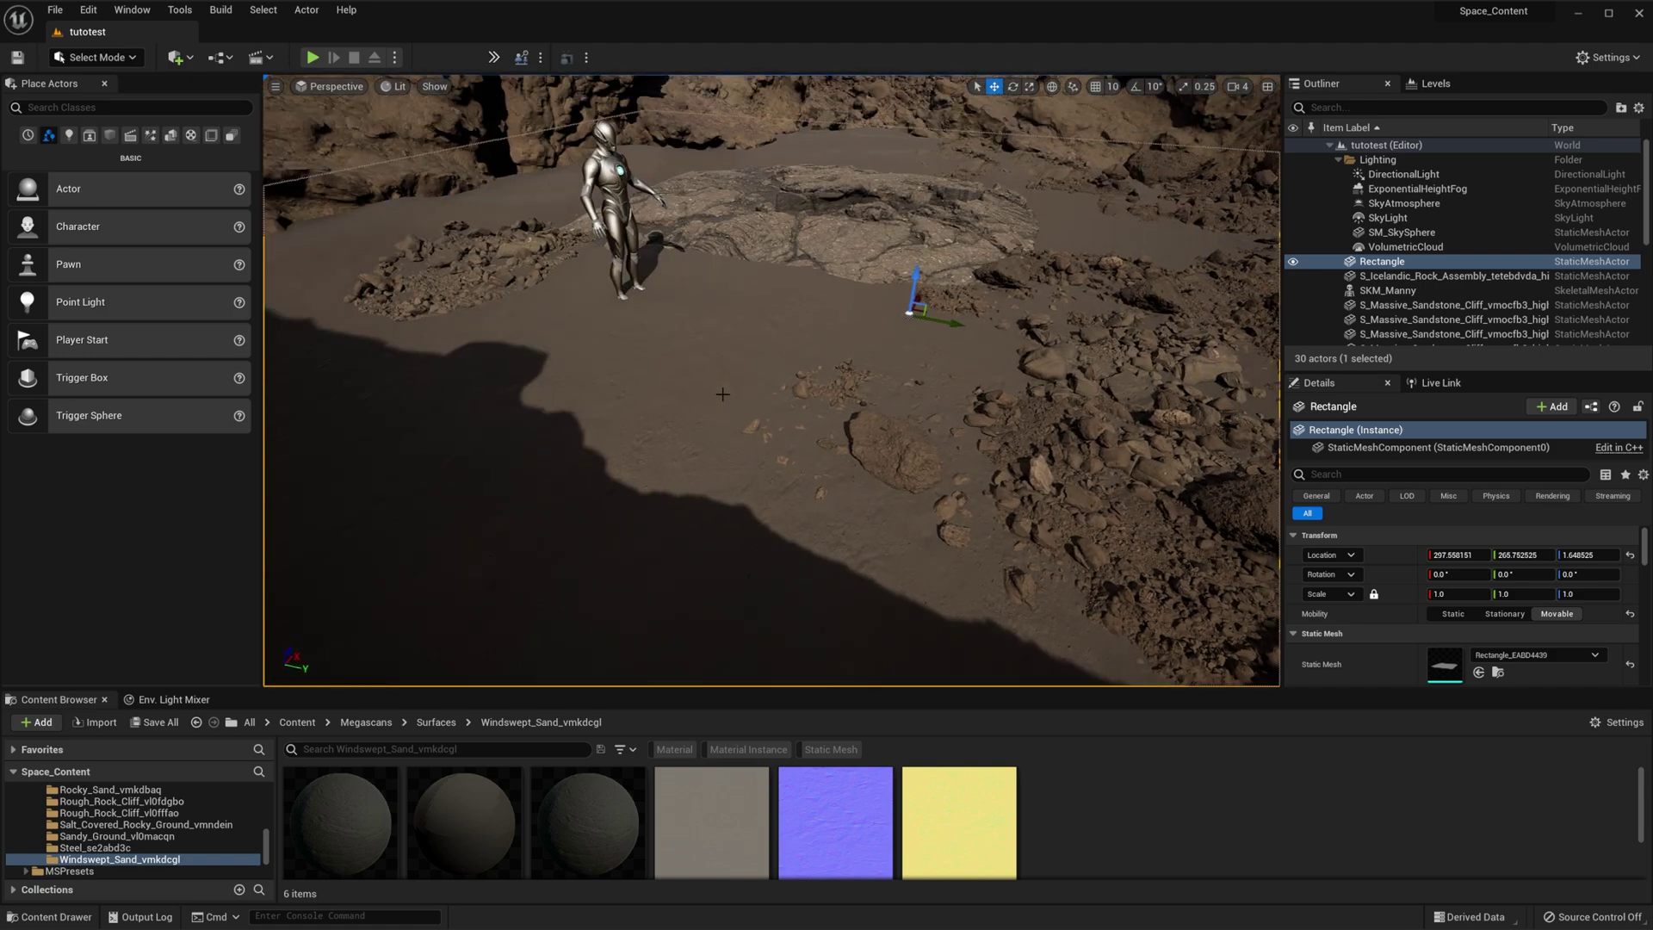
key("Delete")
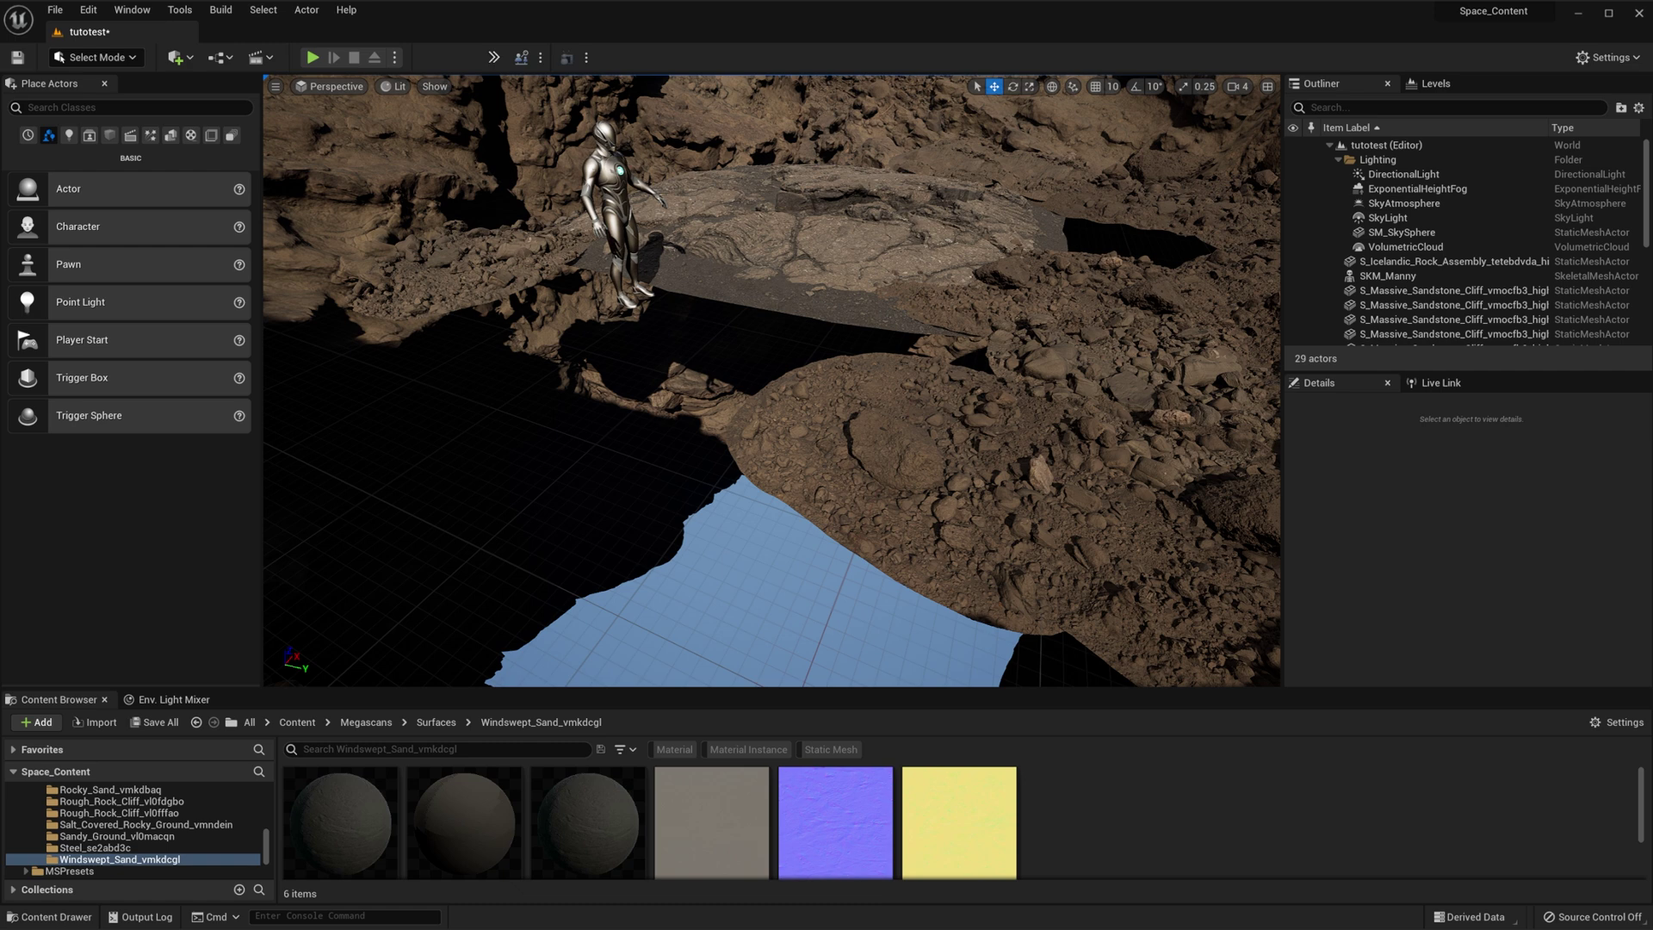
- Switch the editor to Modeling mode and start the Rectangle shape tool
right_click_drag(771, 380, 760, 350)
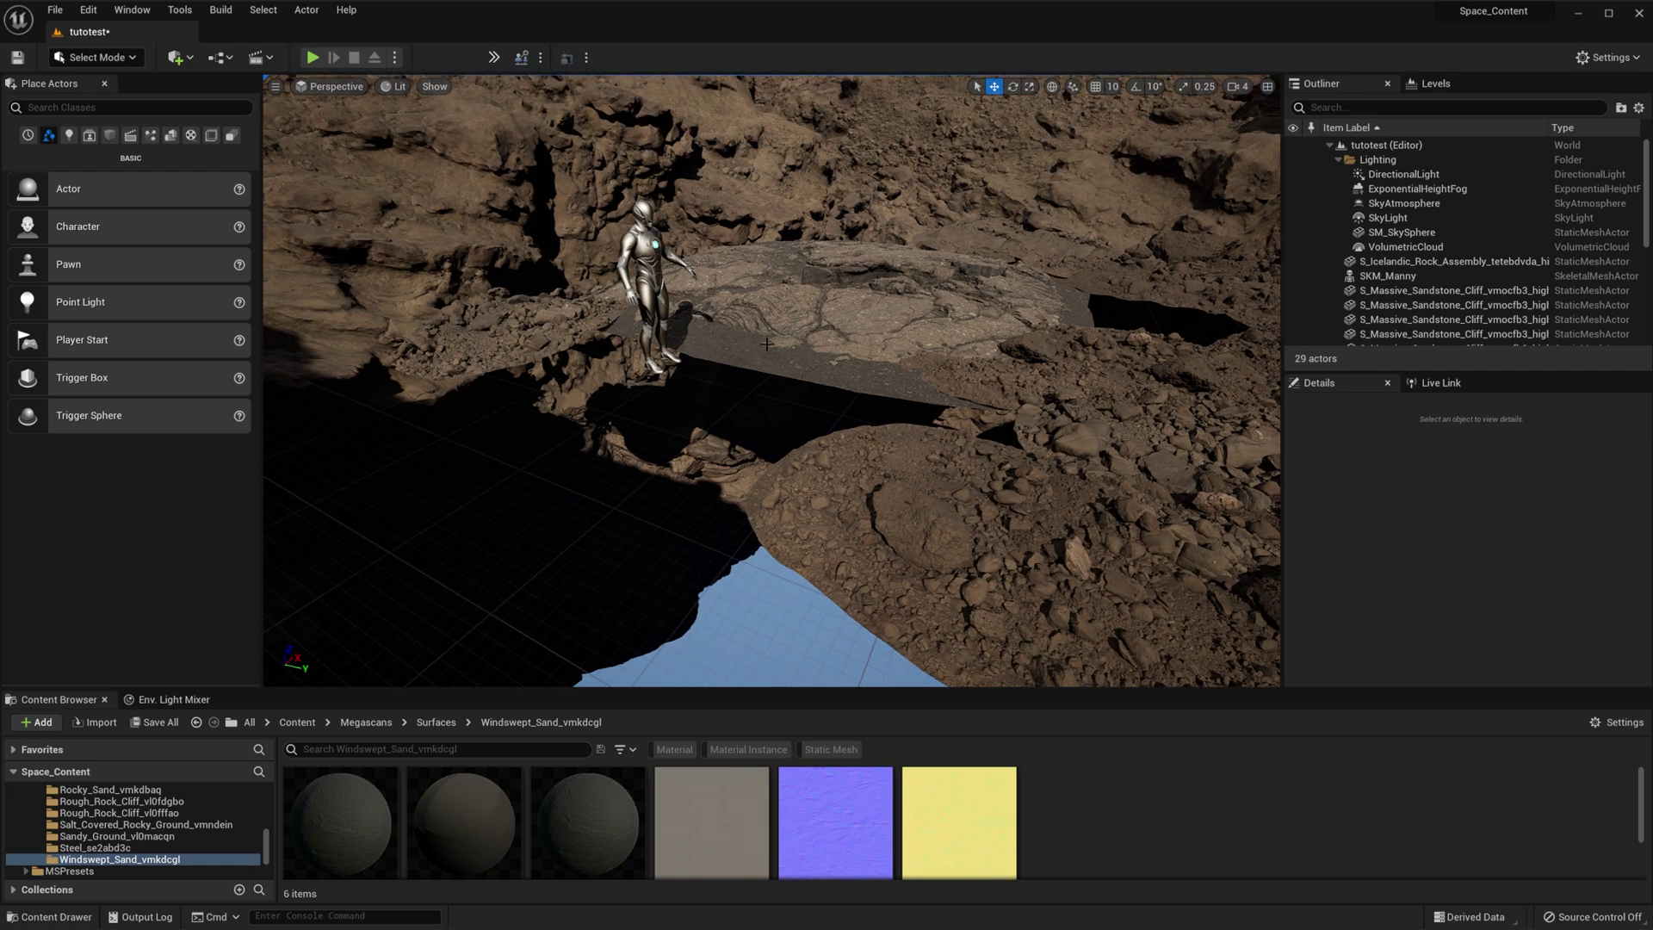
right_click_drag(791, 382, 778, 354)
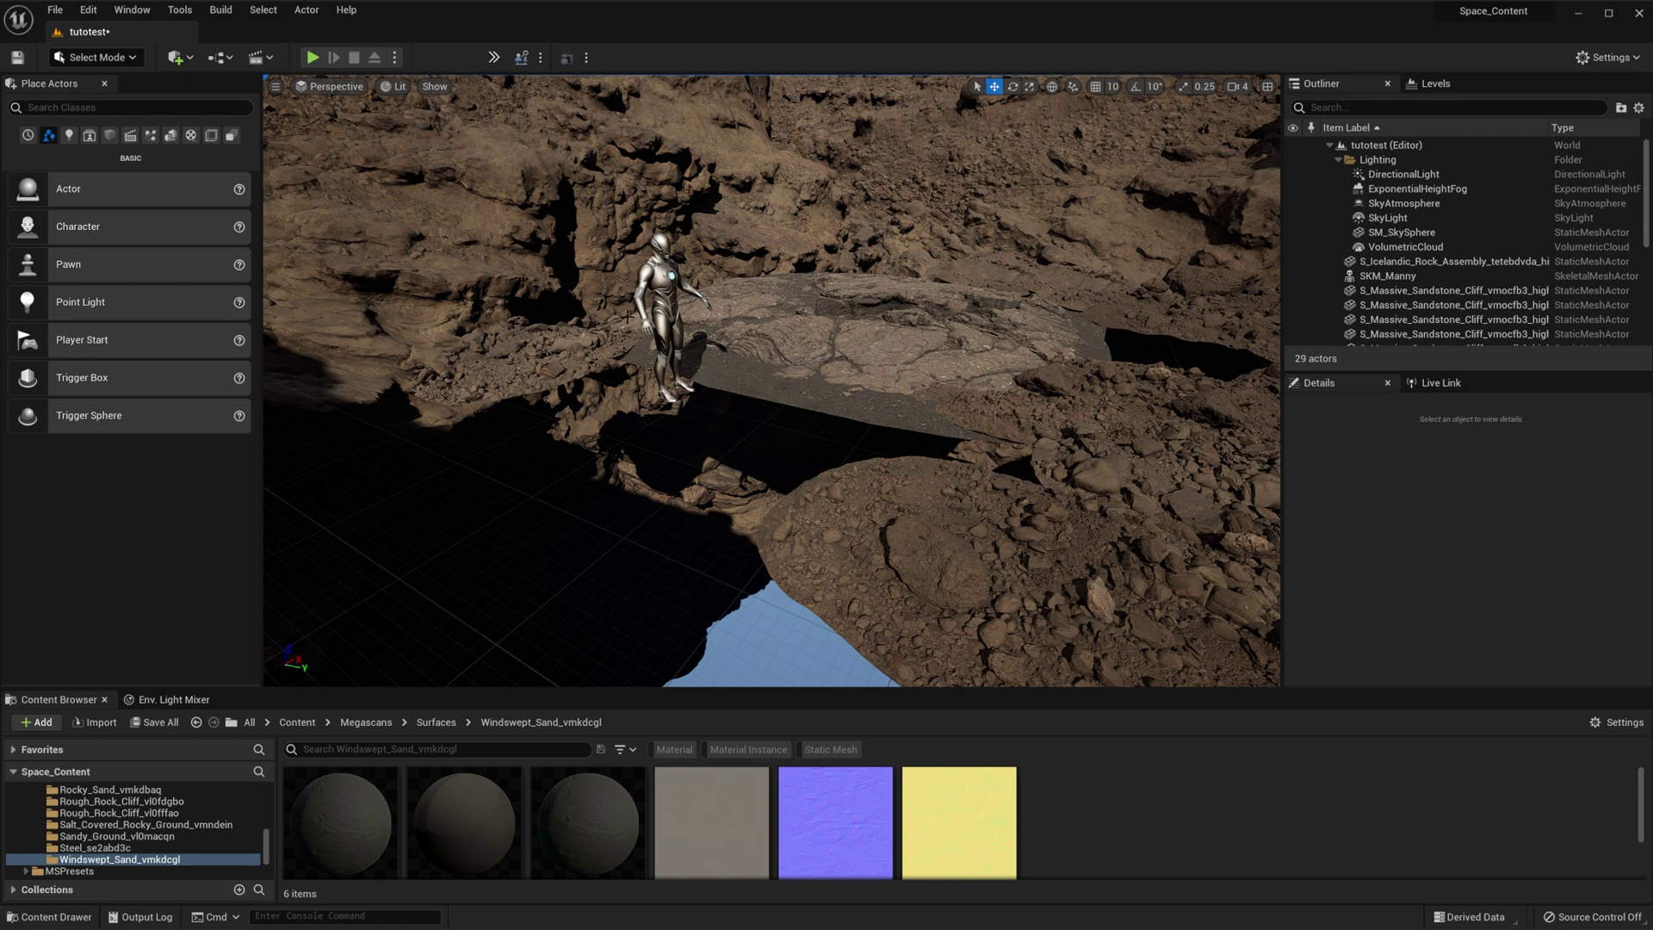
left_click(97, 58)
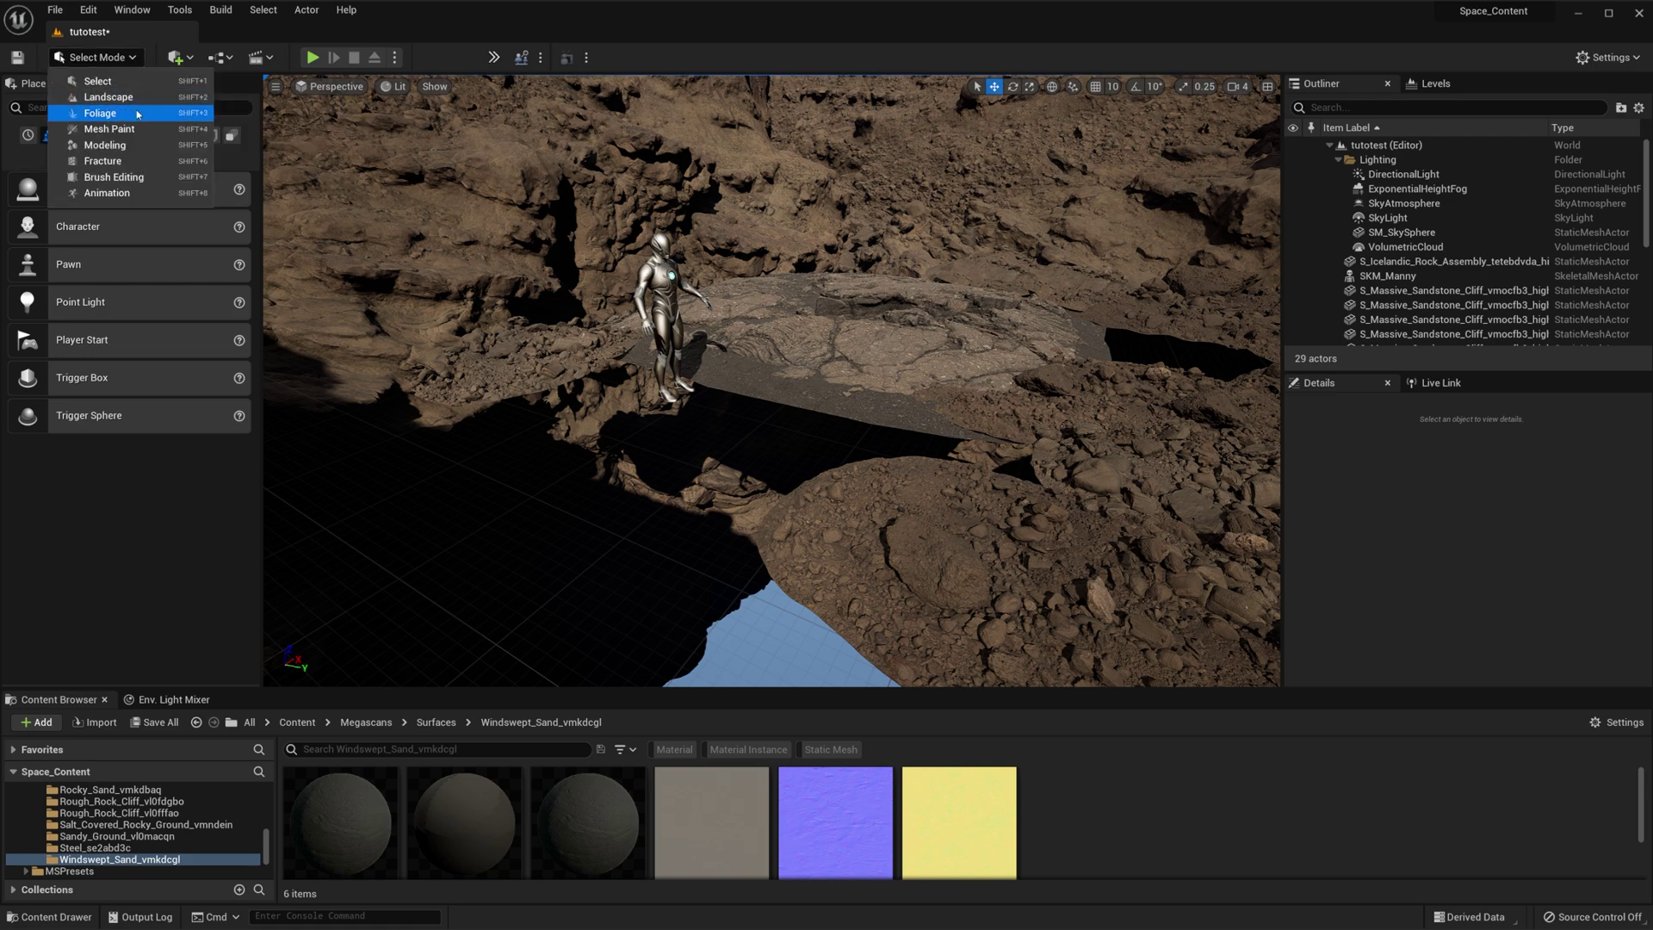
left_click(105, 145)
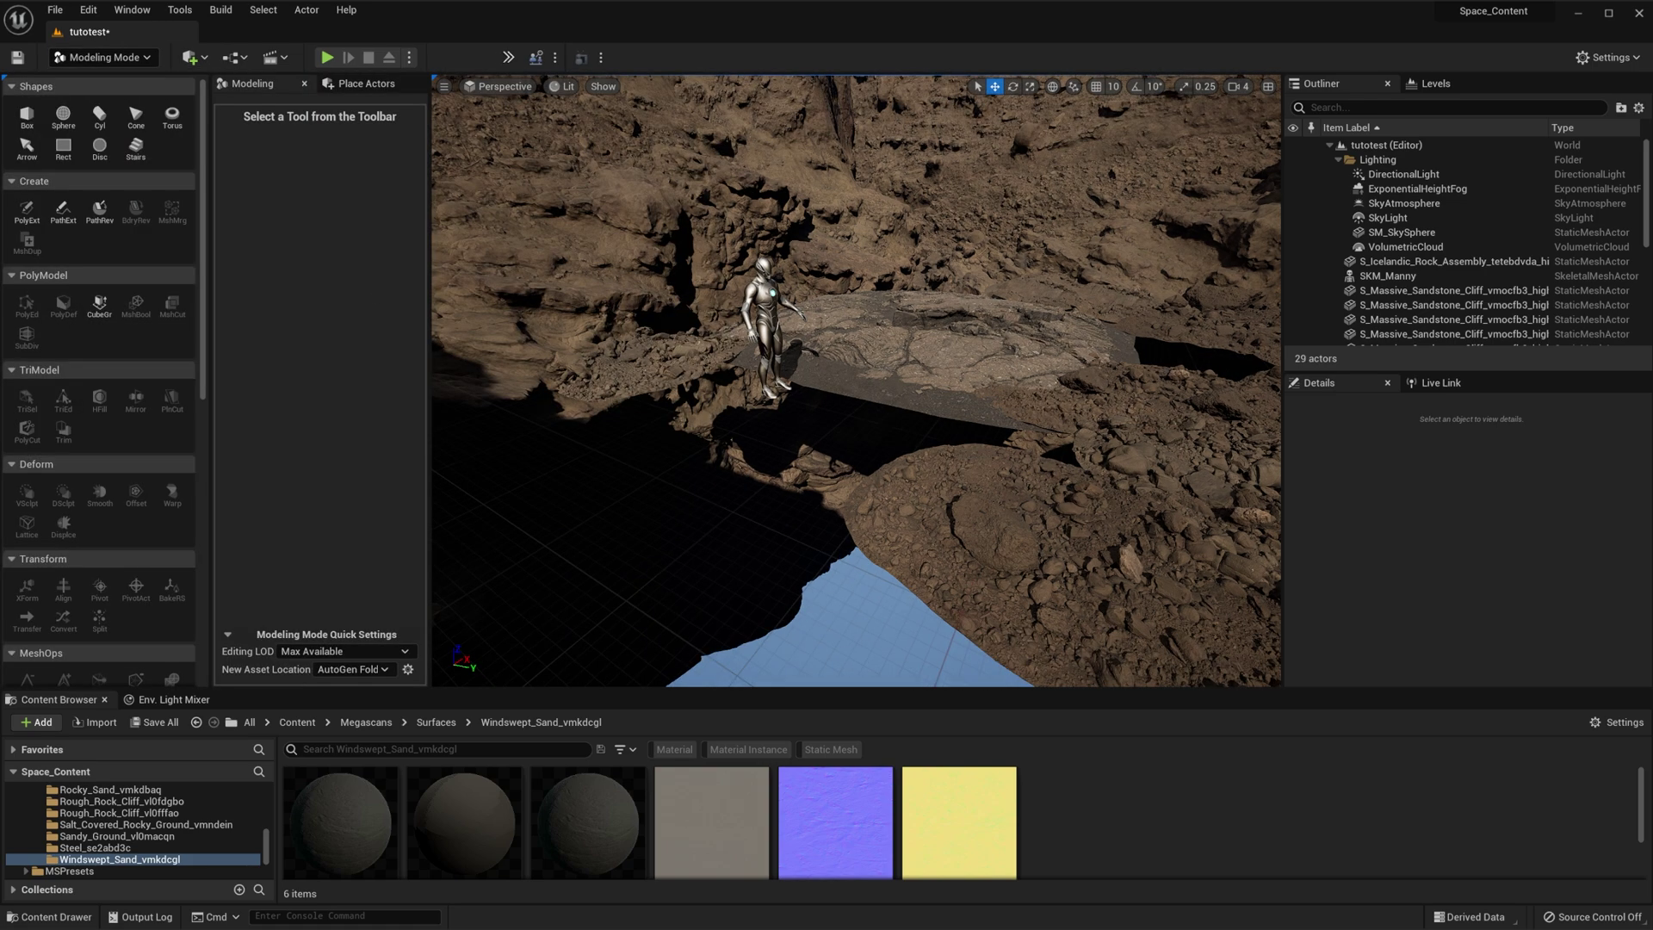
left_click(63, 147)
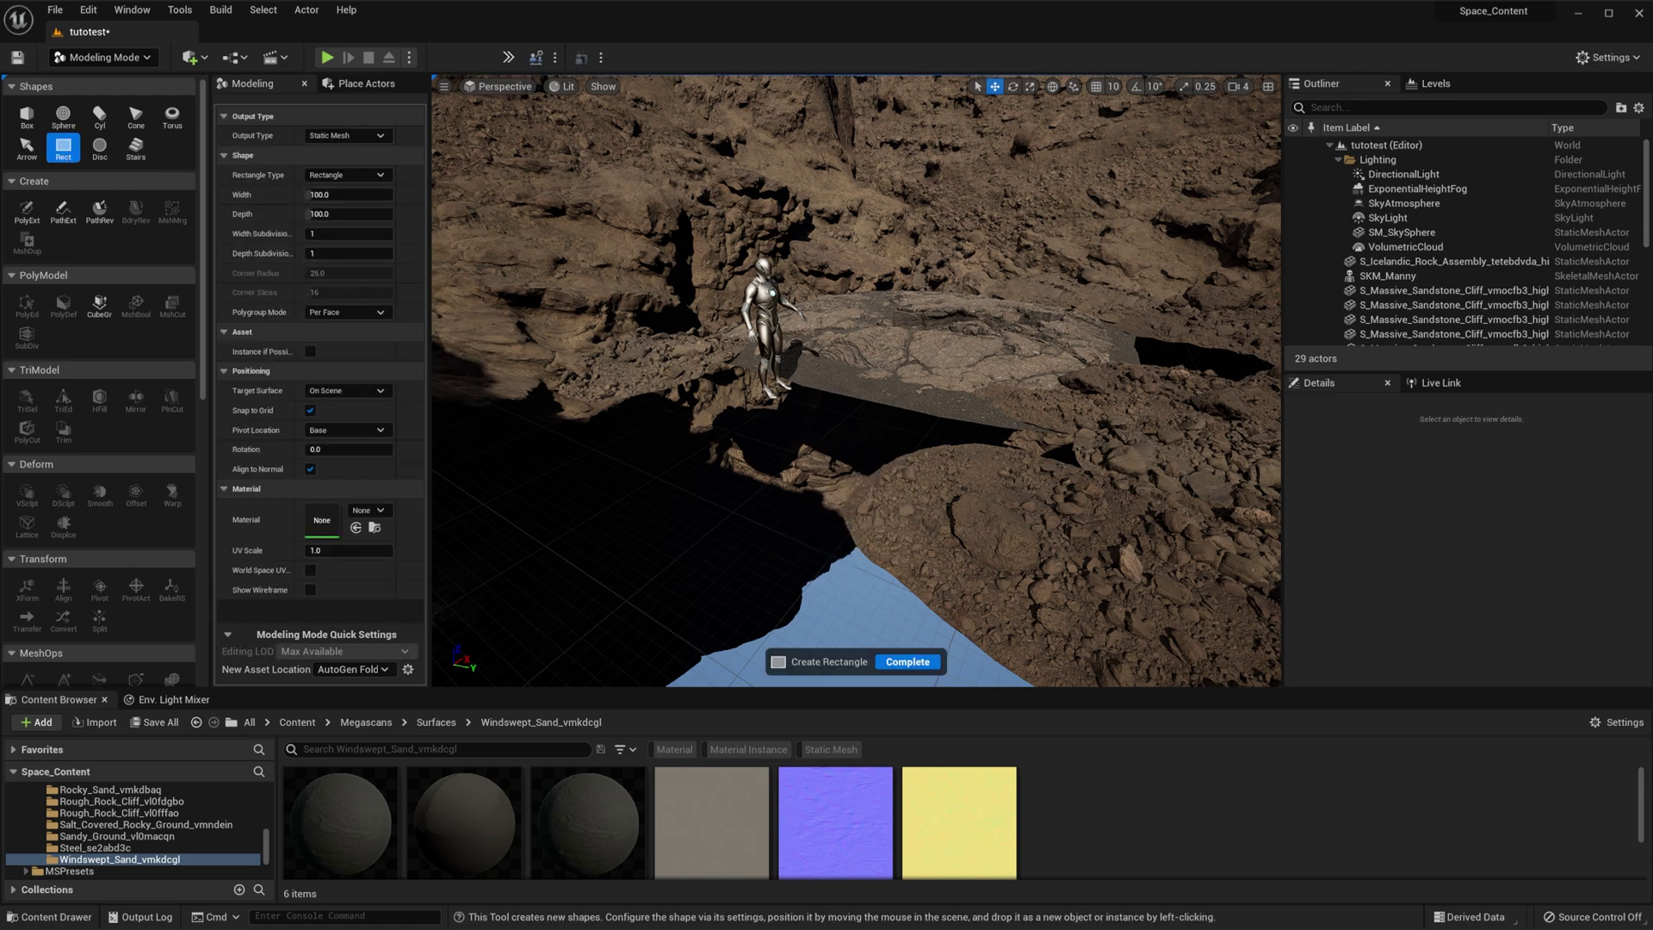
- Create a 2500 by 2500 rectangle with 32 width and 32 depth subdivisions, placed as the canyon's ground
mouse_move(852, 428)
right_mouse_down()
mouse_move(827, 499)
mouse_move(852, 428)
right_mouse_up()
key("s")
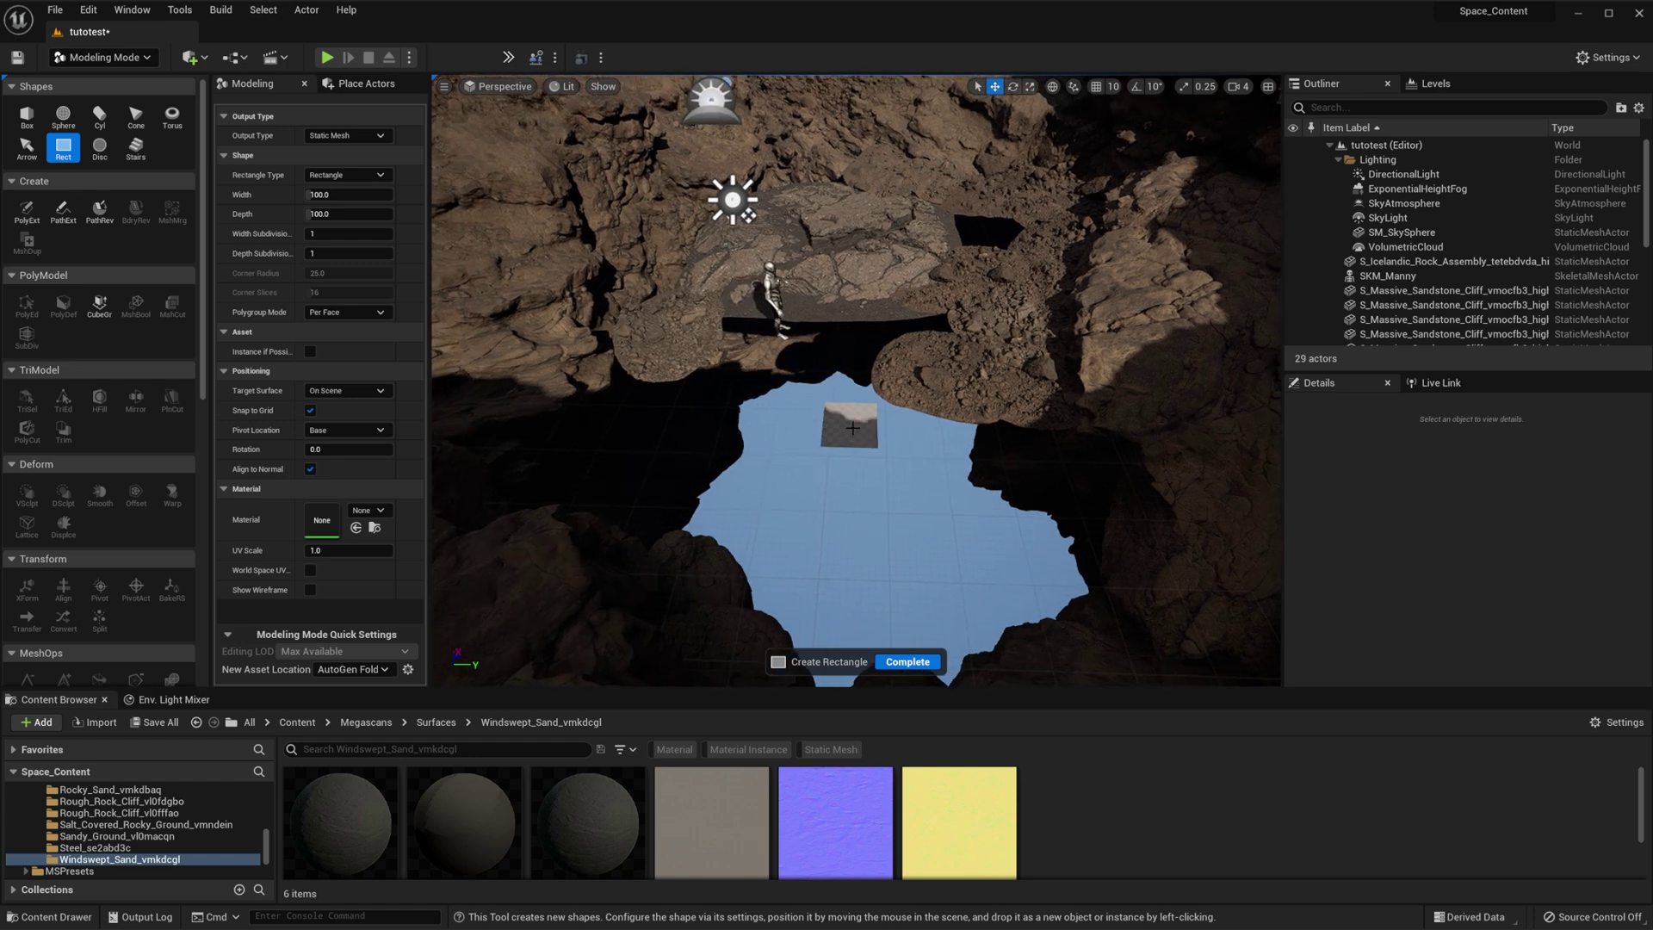
left_click(344, 195)
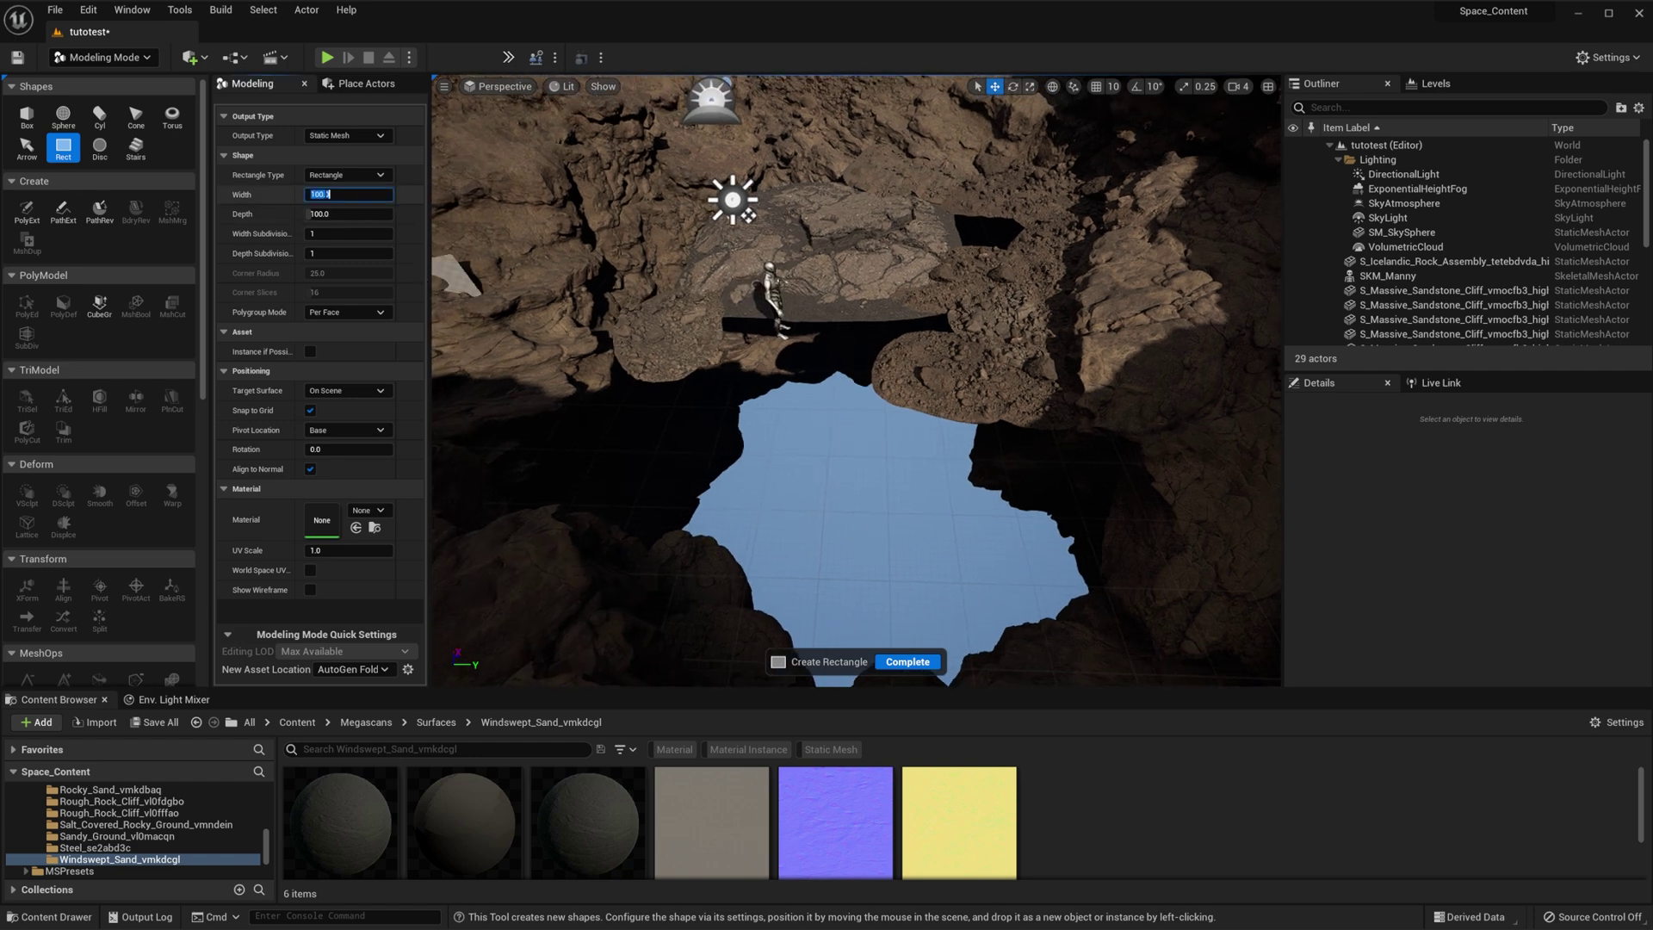
type("2500")
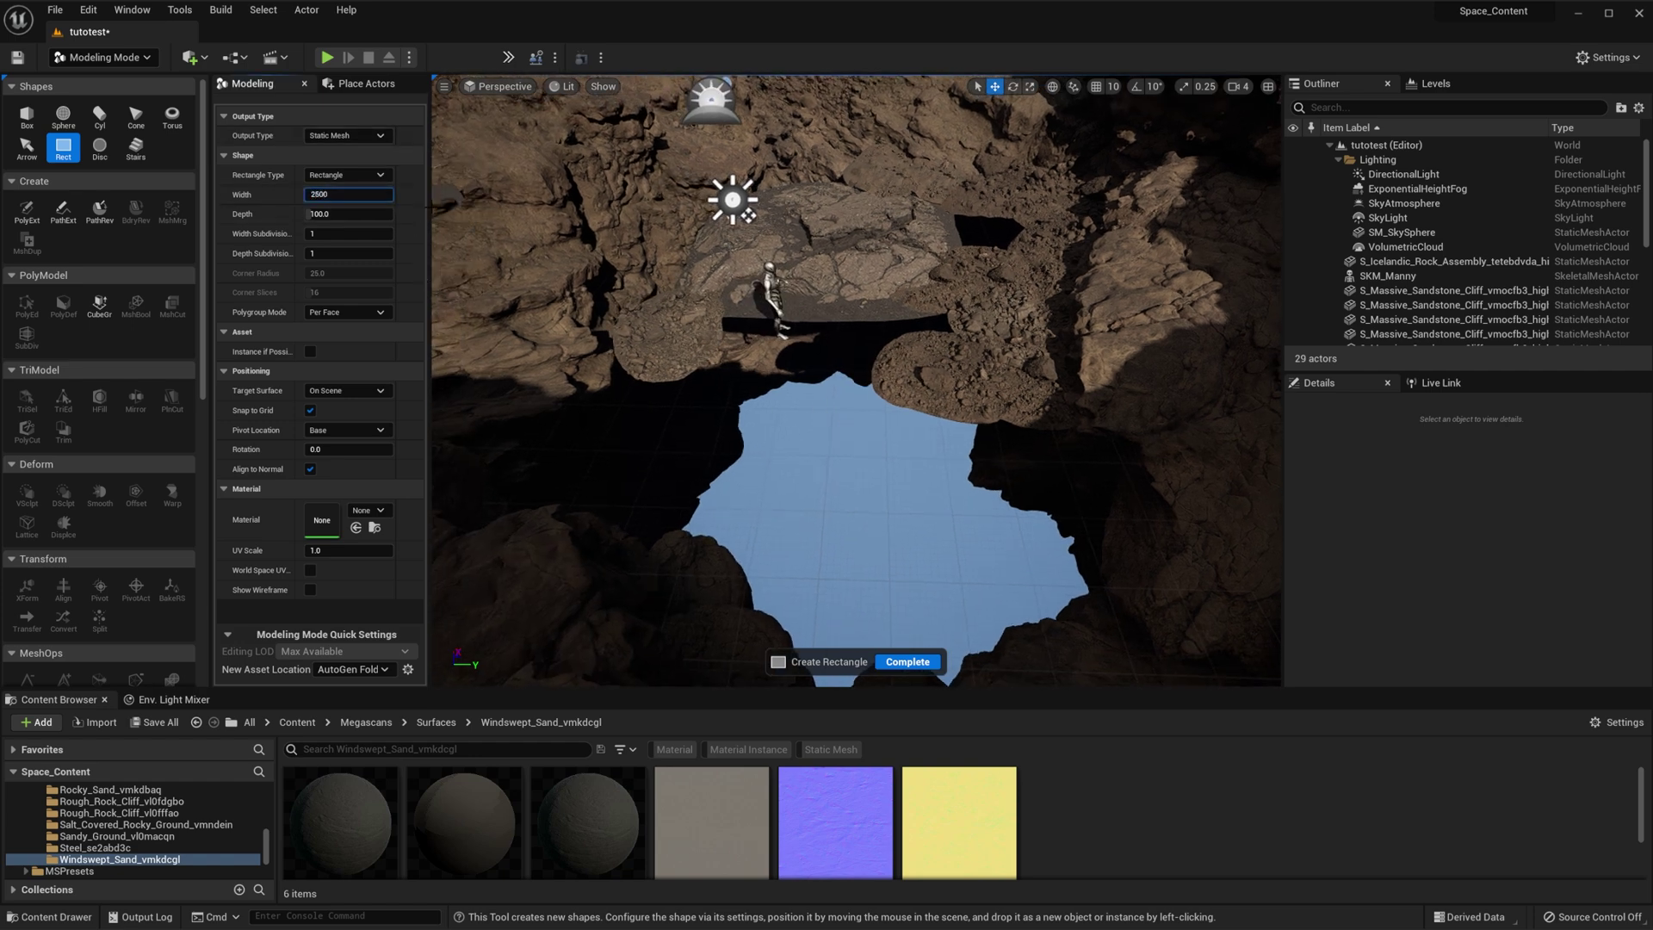
left_click(377, 214)
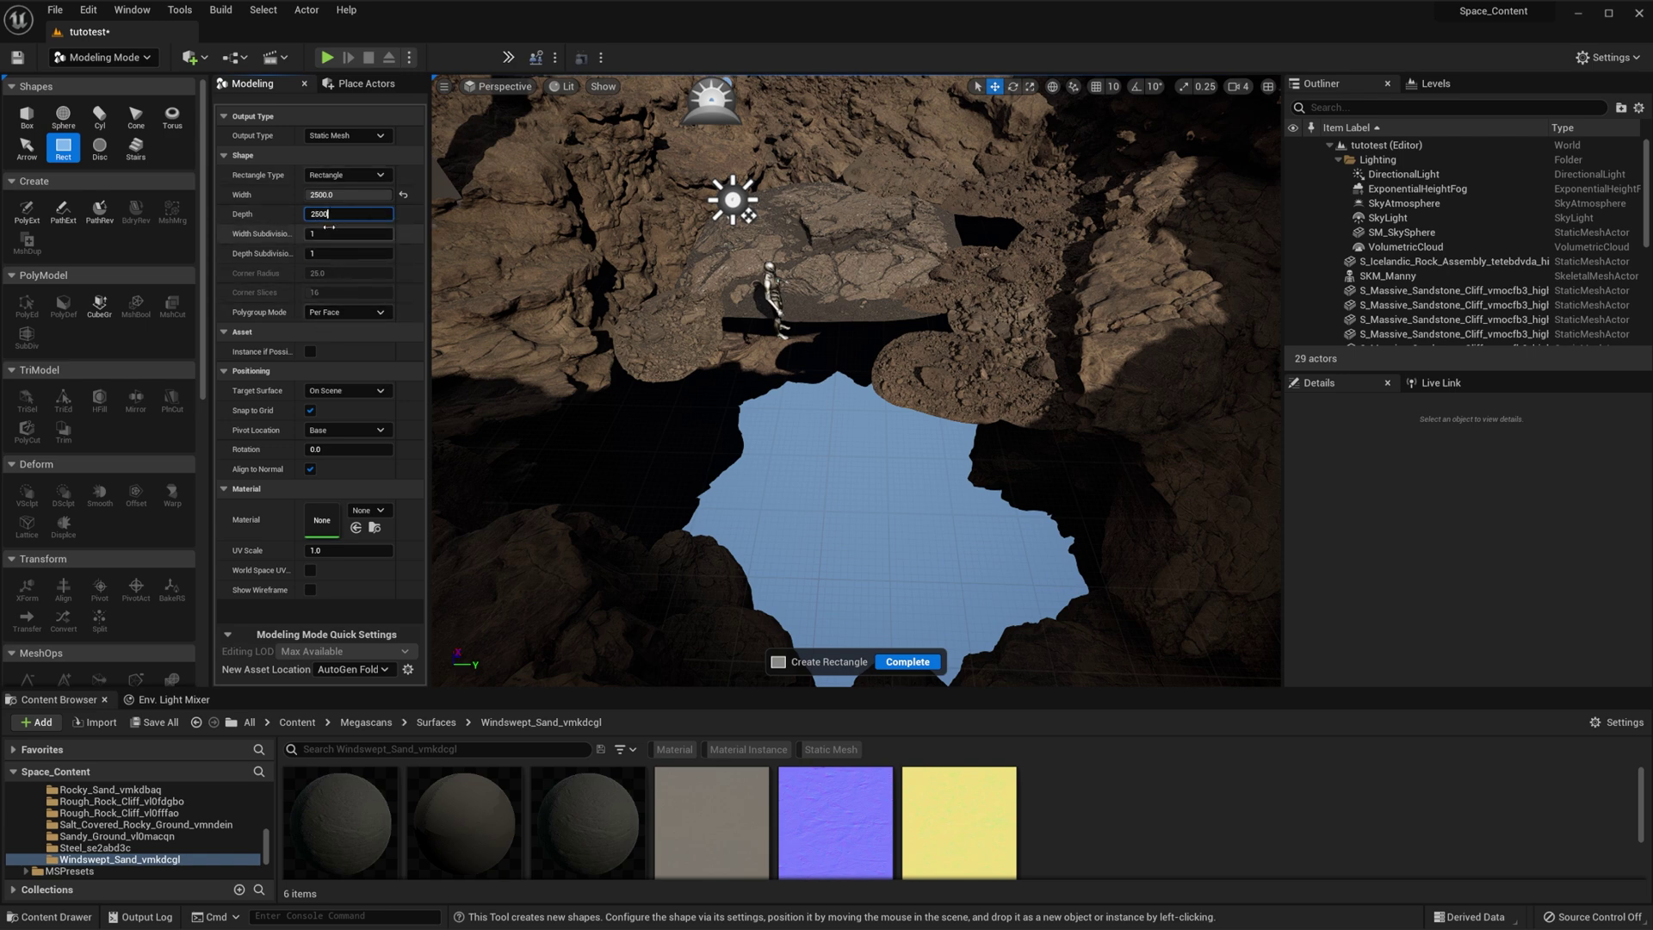
key("Return")
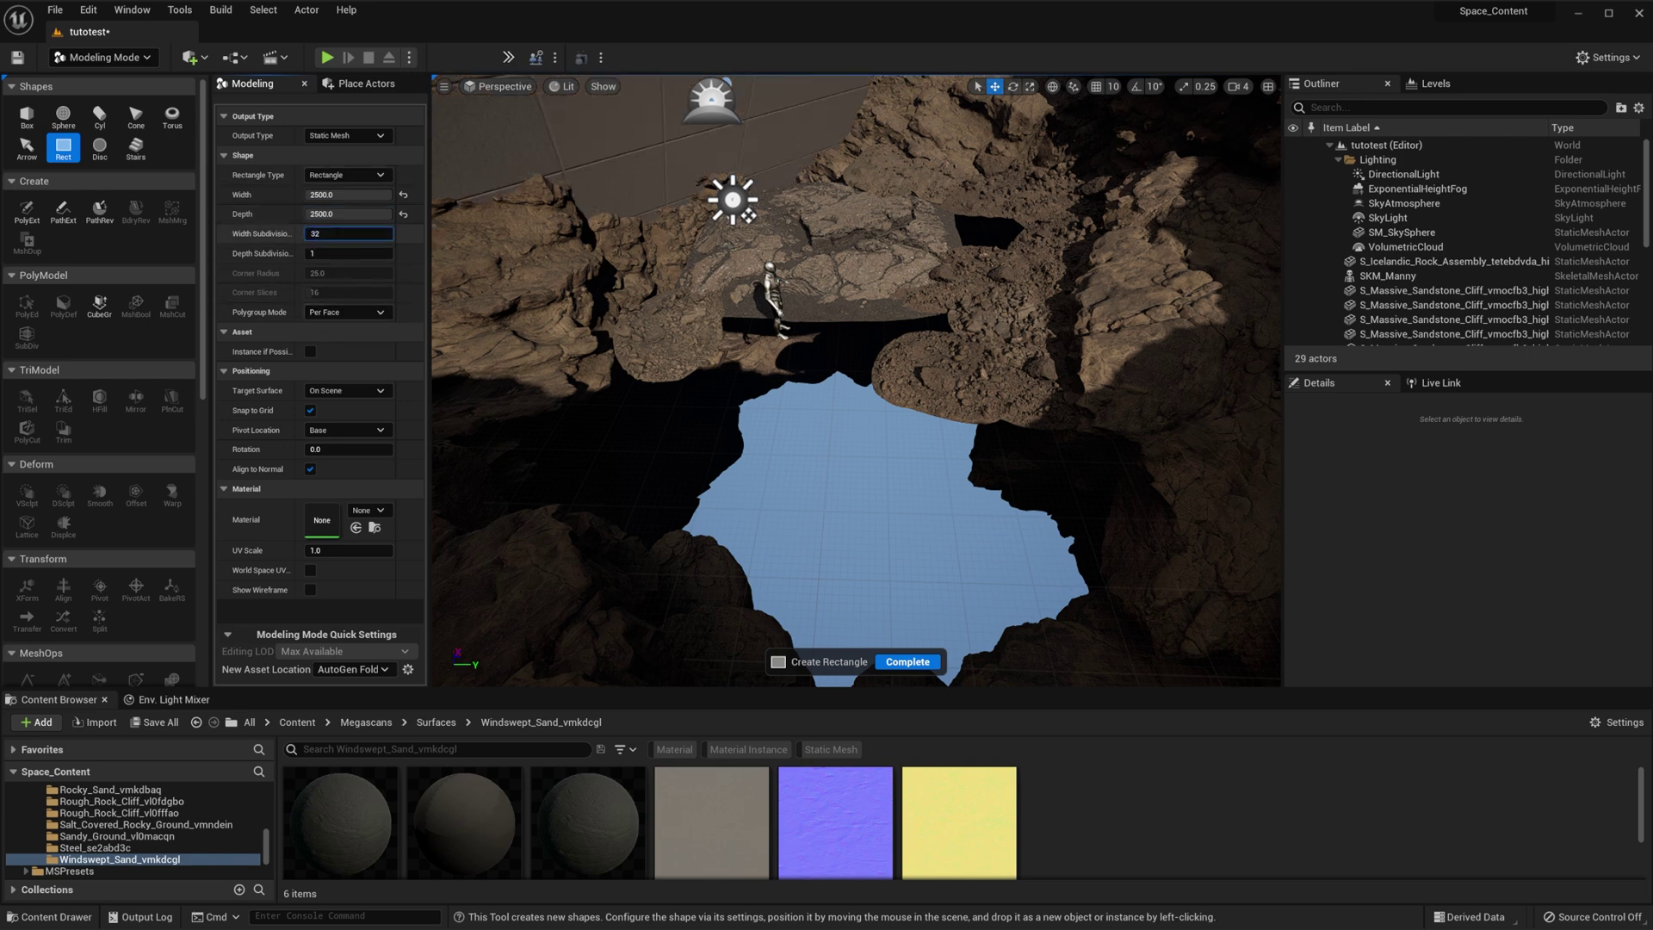
key("Tab")
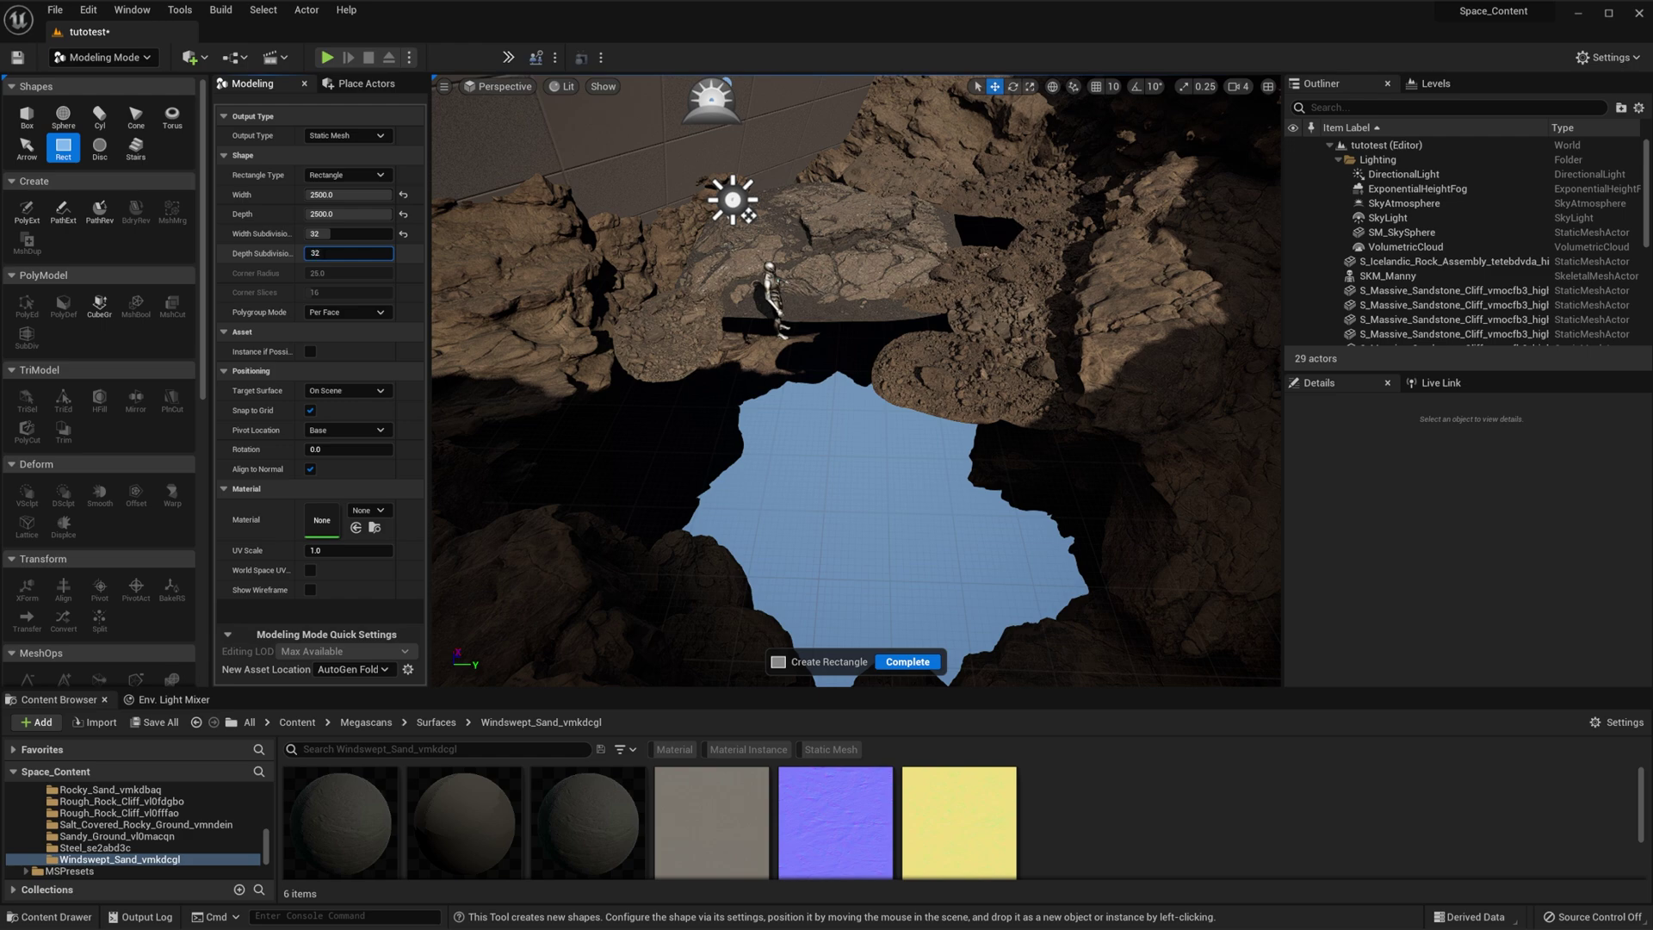
left_click(873, 480)
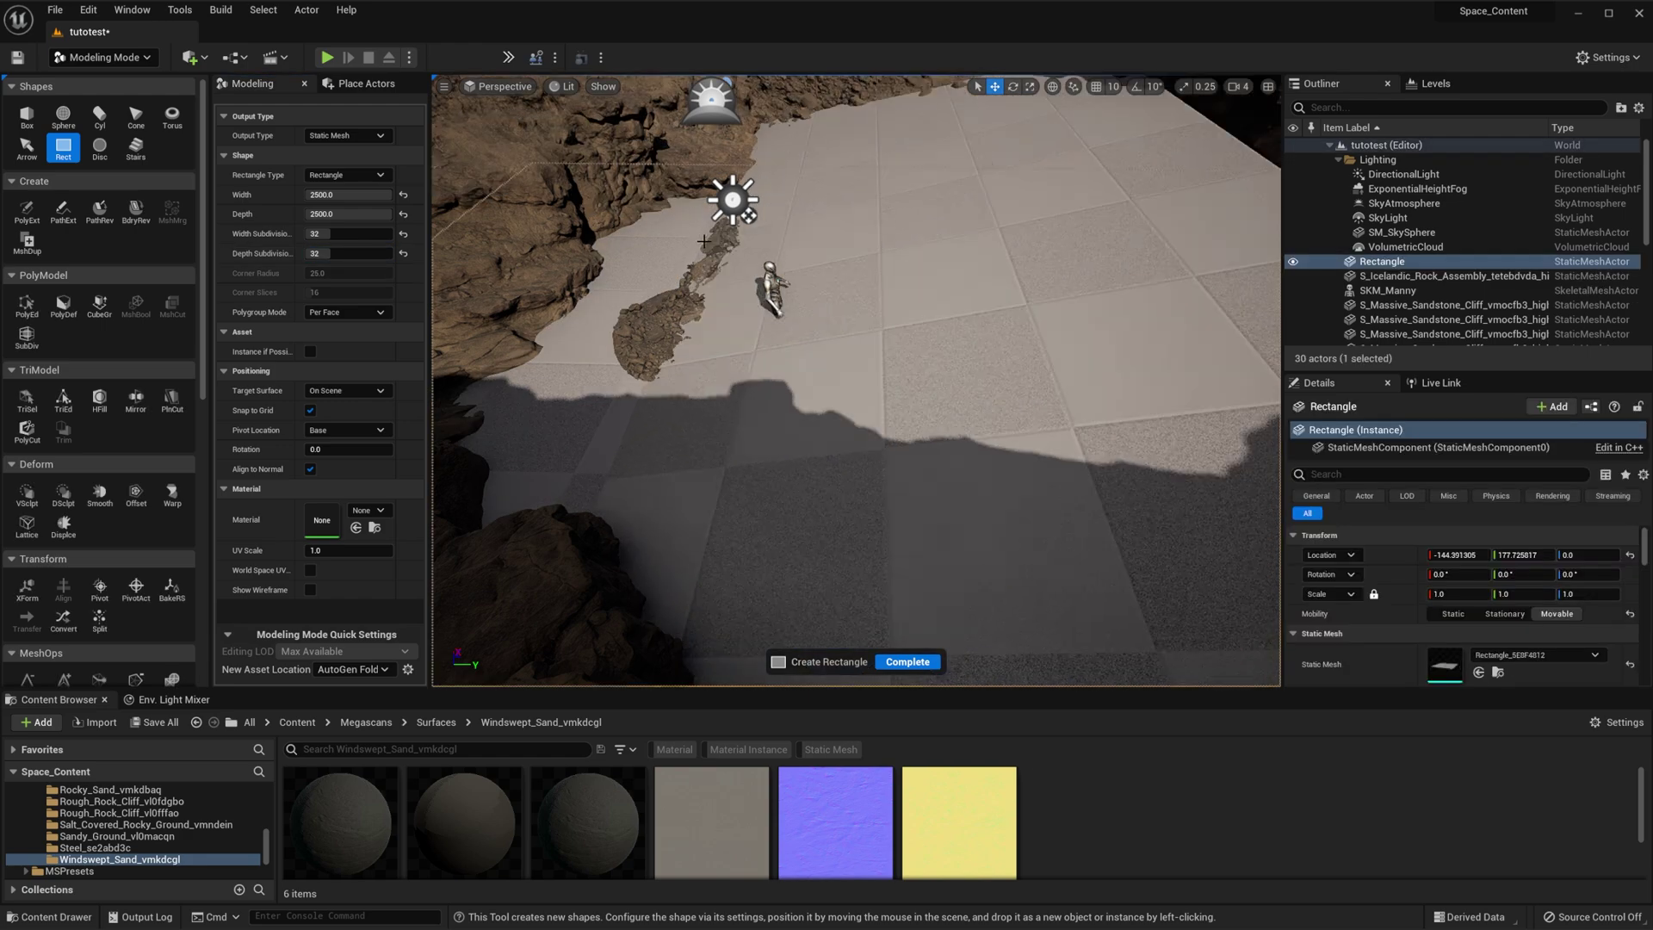
left_click(888, 659)
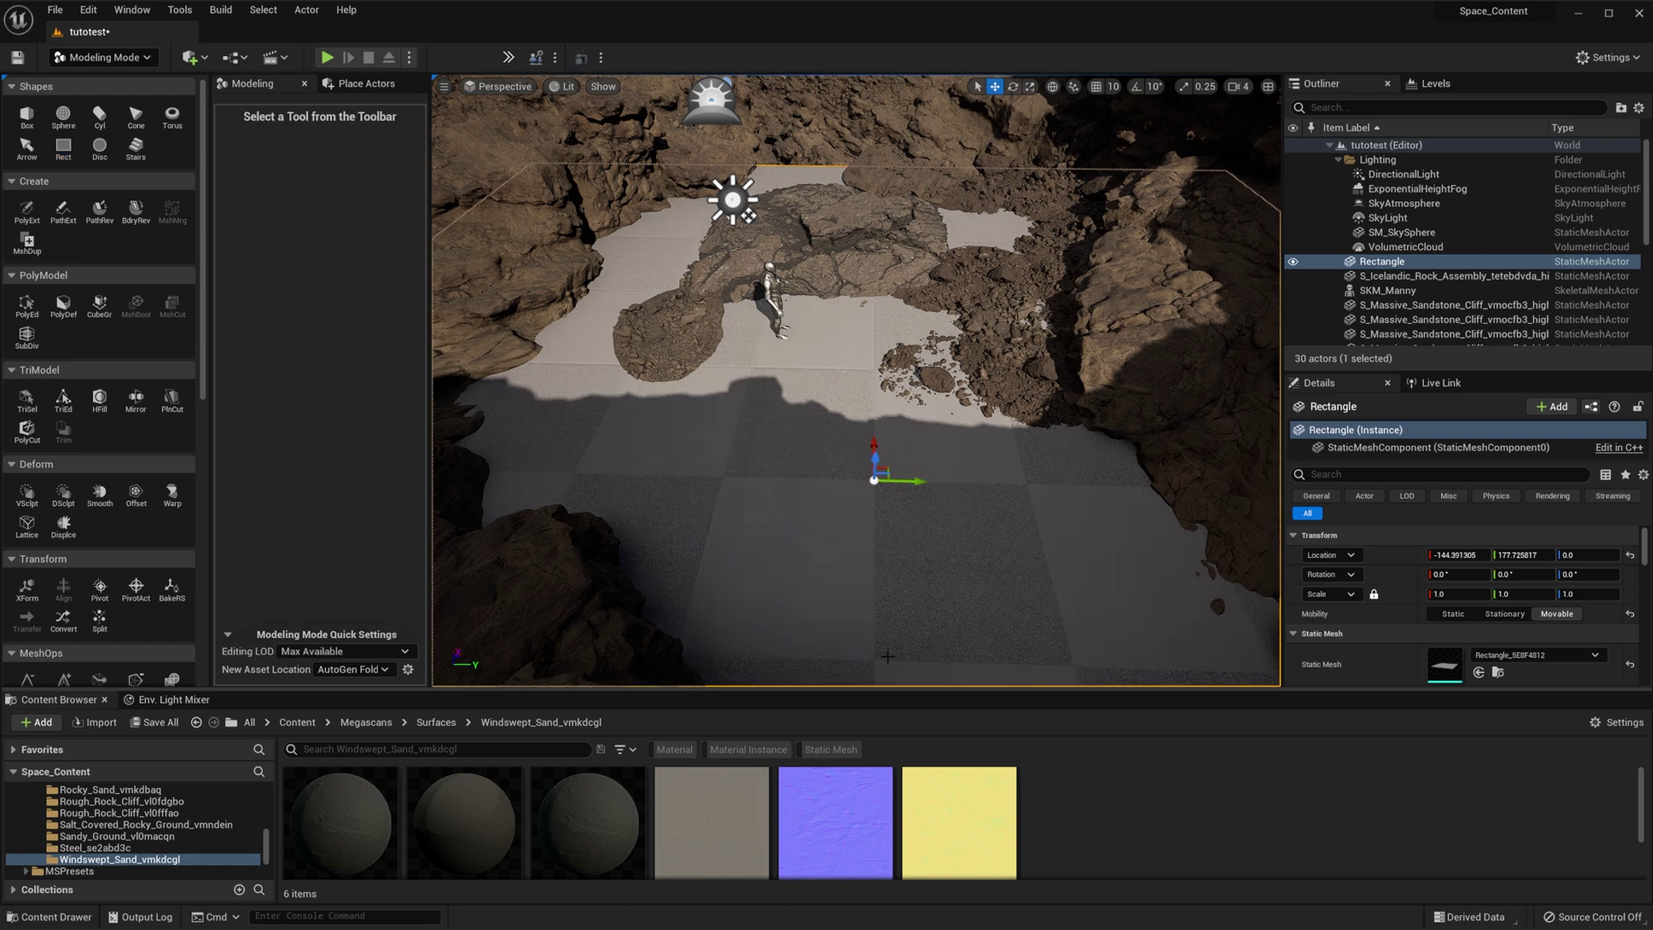
- Assign the MI_Windswept_Sand_vmkdcgl_8K material instance to the new ground rectangle
right_click_drag(859, 341, 800, 345)
key("w")
scroll(620, 809, "down", 1)
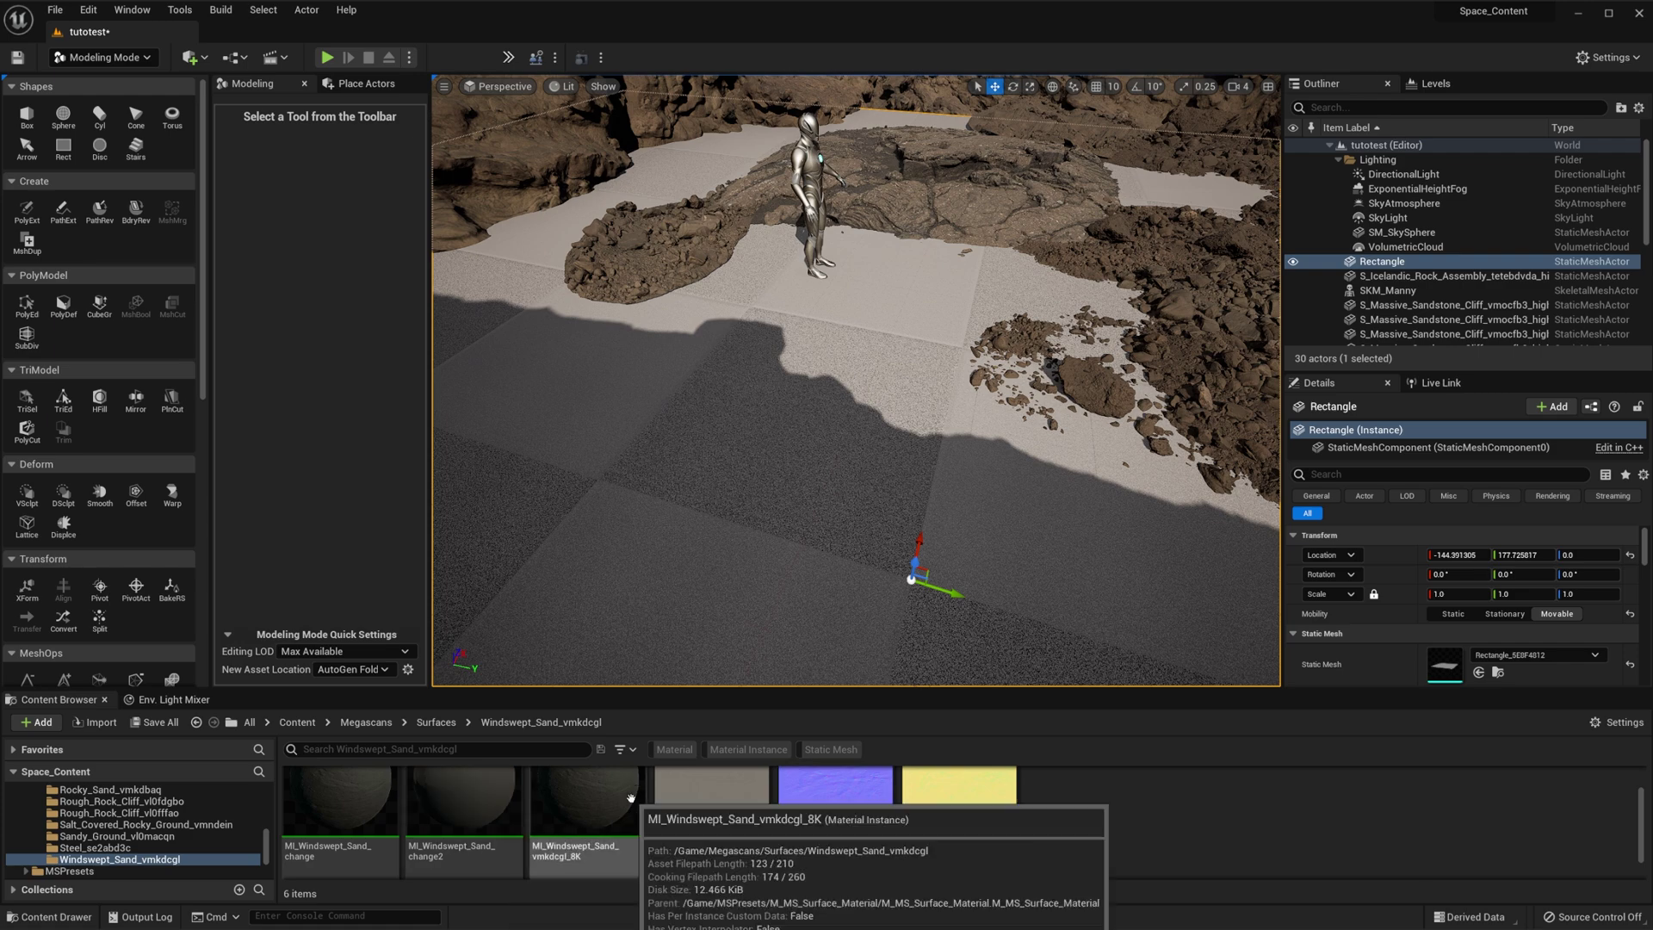
left_click_drag(608, 798, 1446, 634)
key("Escape")
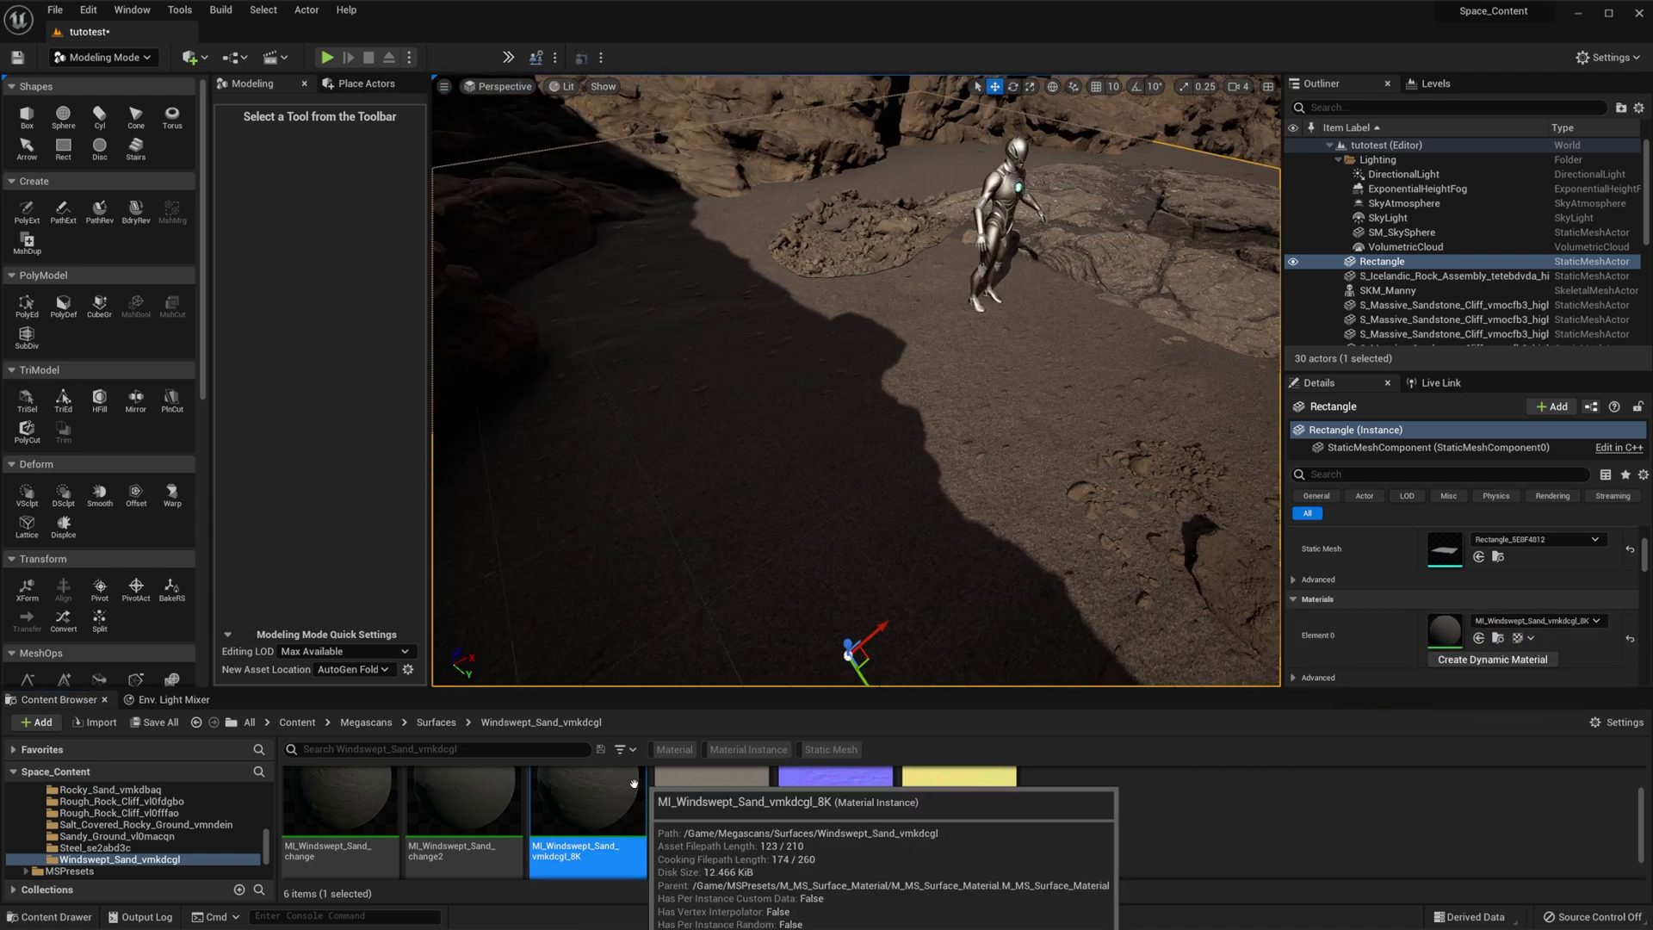
- Open the MI_Windswept_Sand_vmkdcgl_8K material instance to review its tiling parameters, then put its editor away
double_click(590, 801)
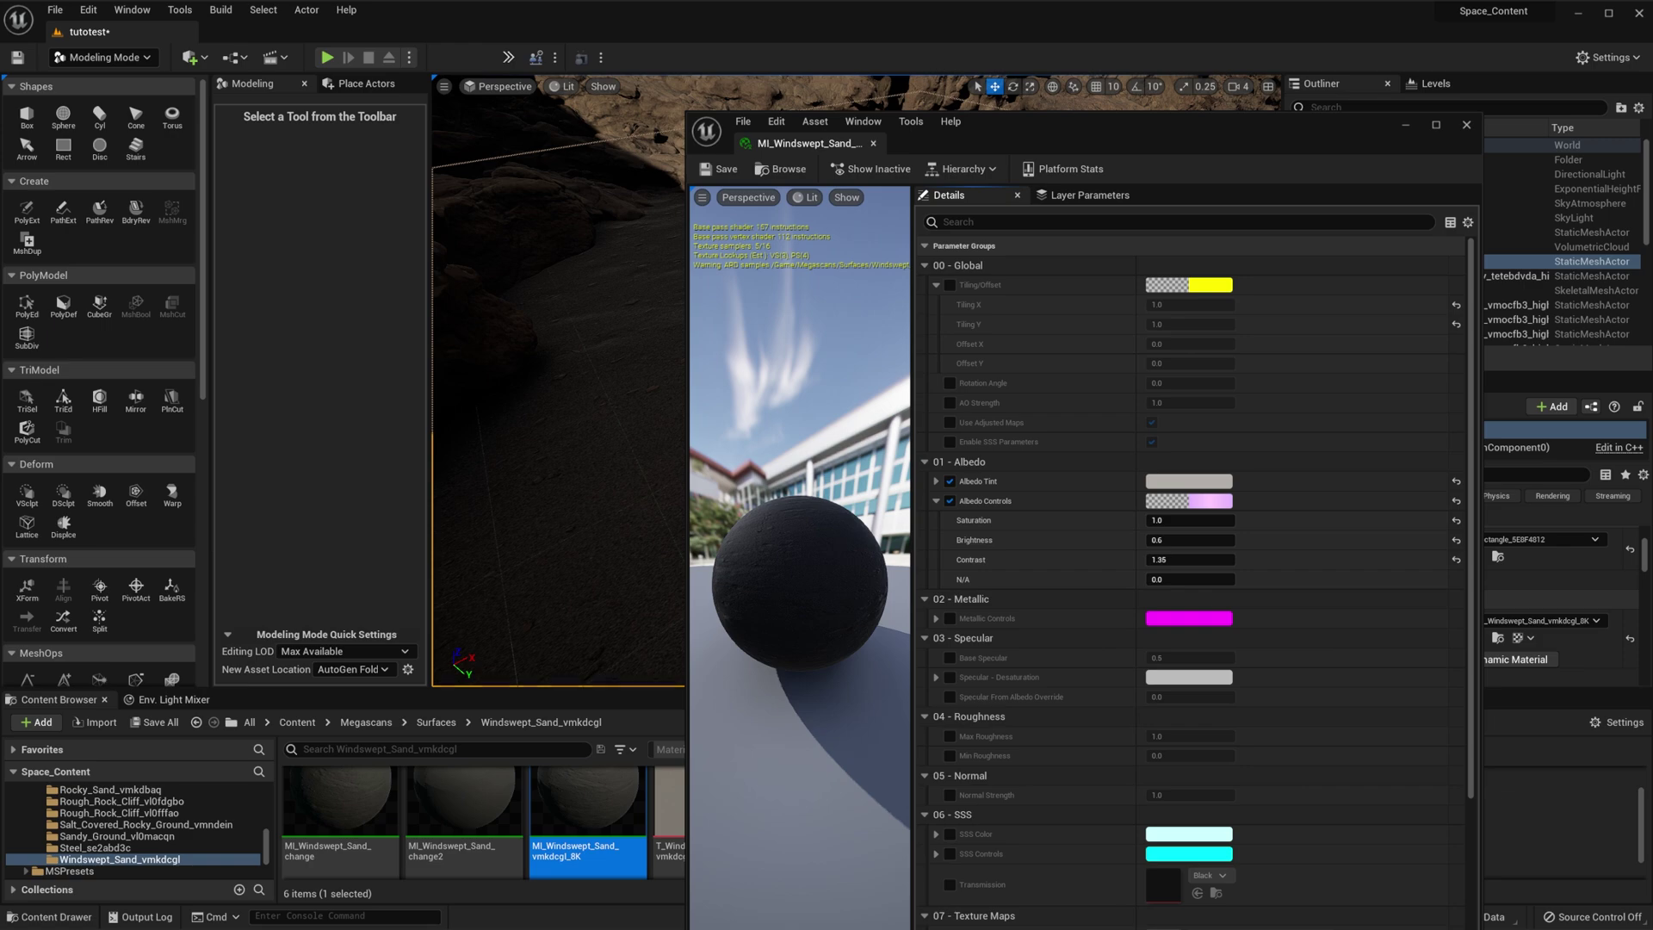
left_click_drag(1225, 142, 1537, 460)
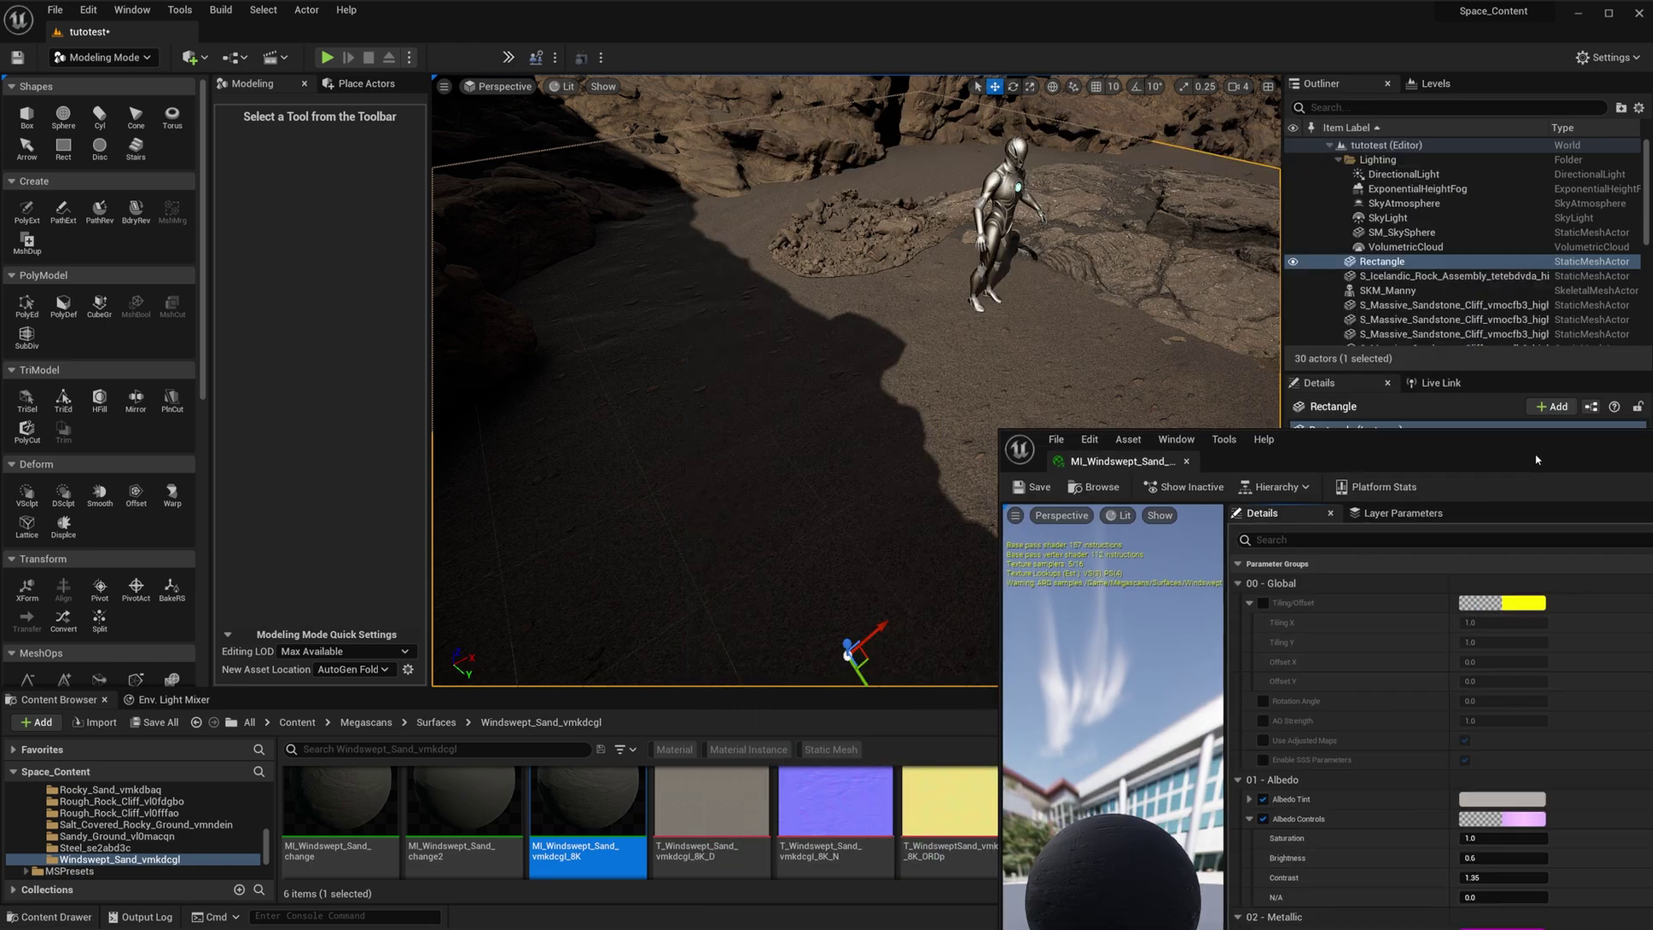
left_click(1652, 441)
- Examine the sand texture's scale and detail on the ground around the character from several angles
key("w")
right_click_drag(990, 388, 1050, 332)
key("w")
key("s")
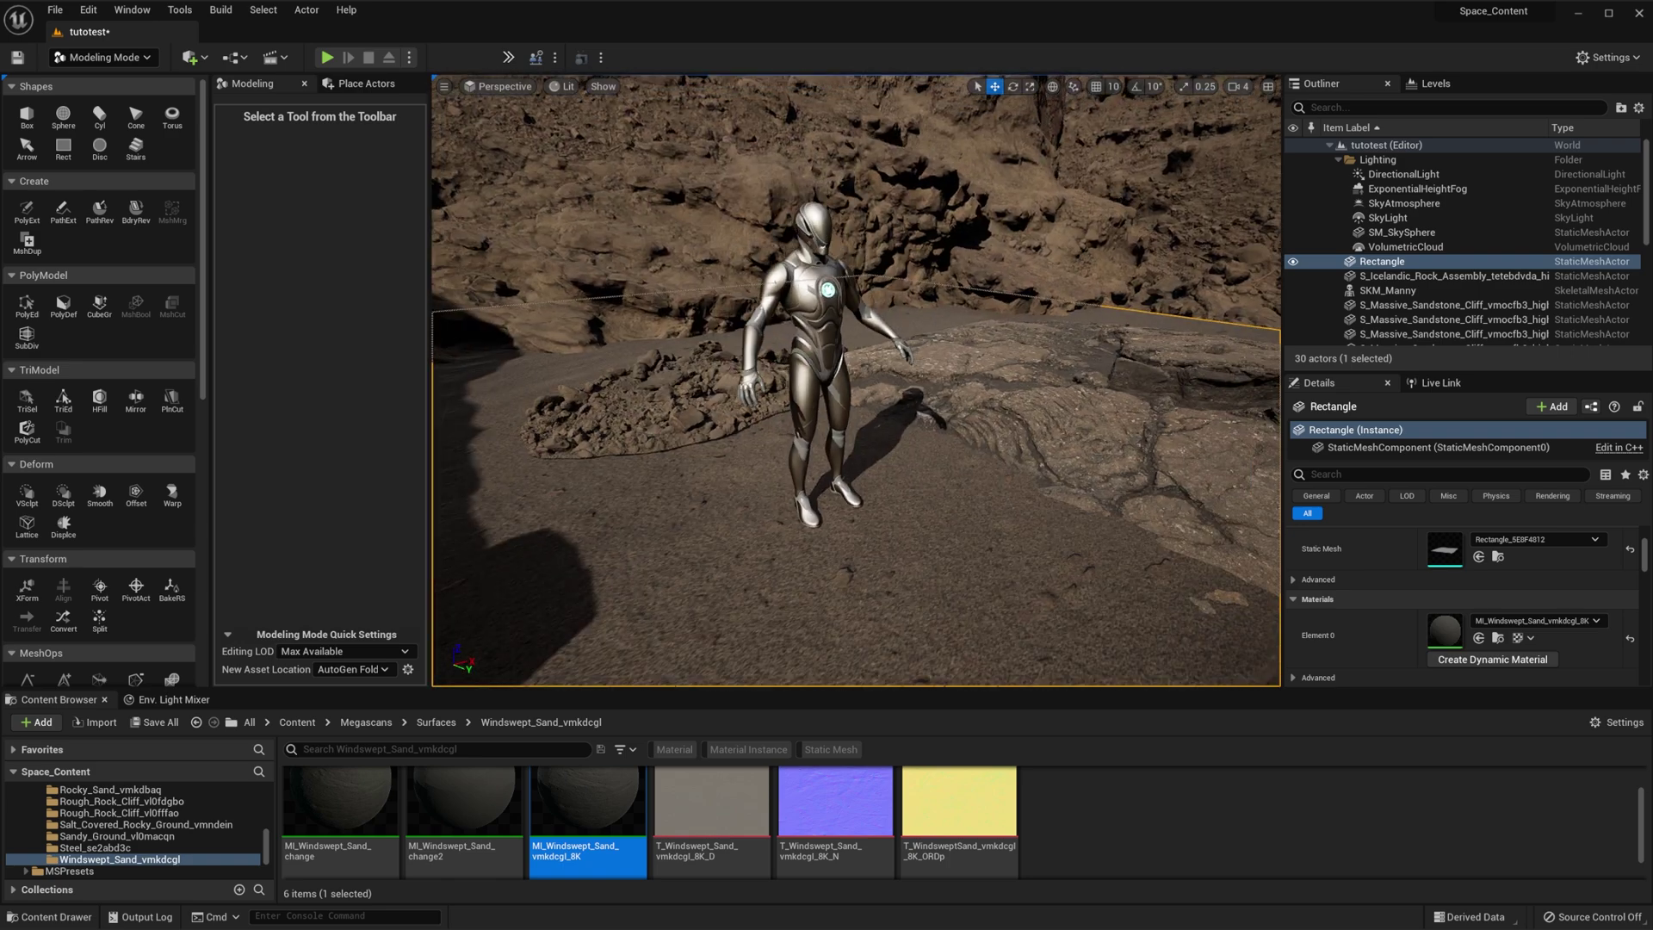
key("Escape")
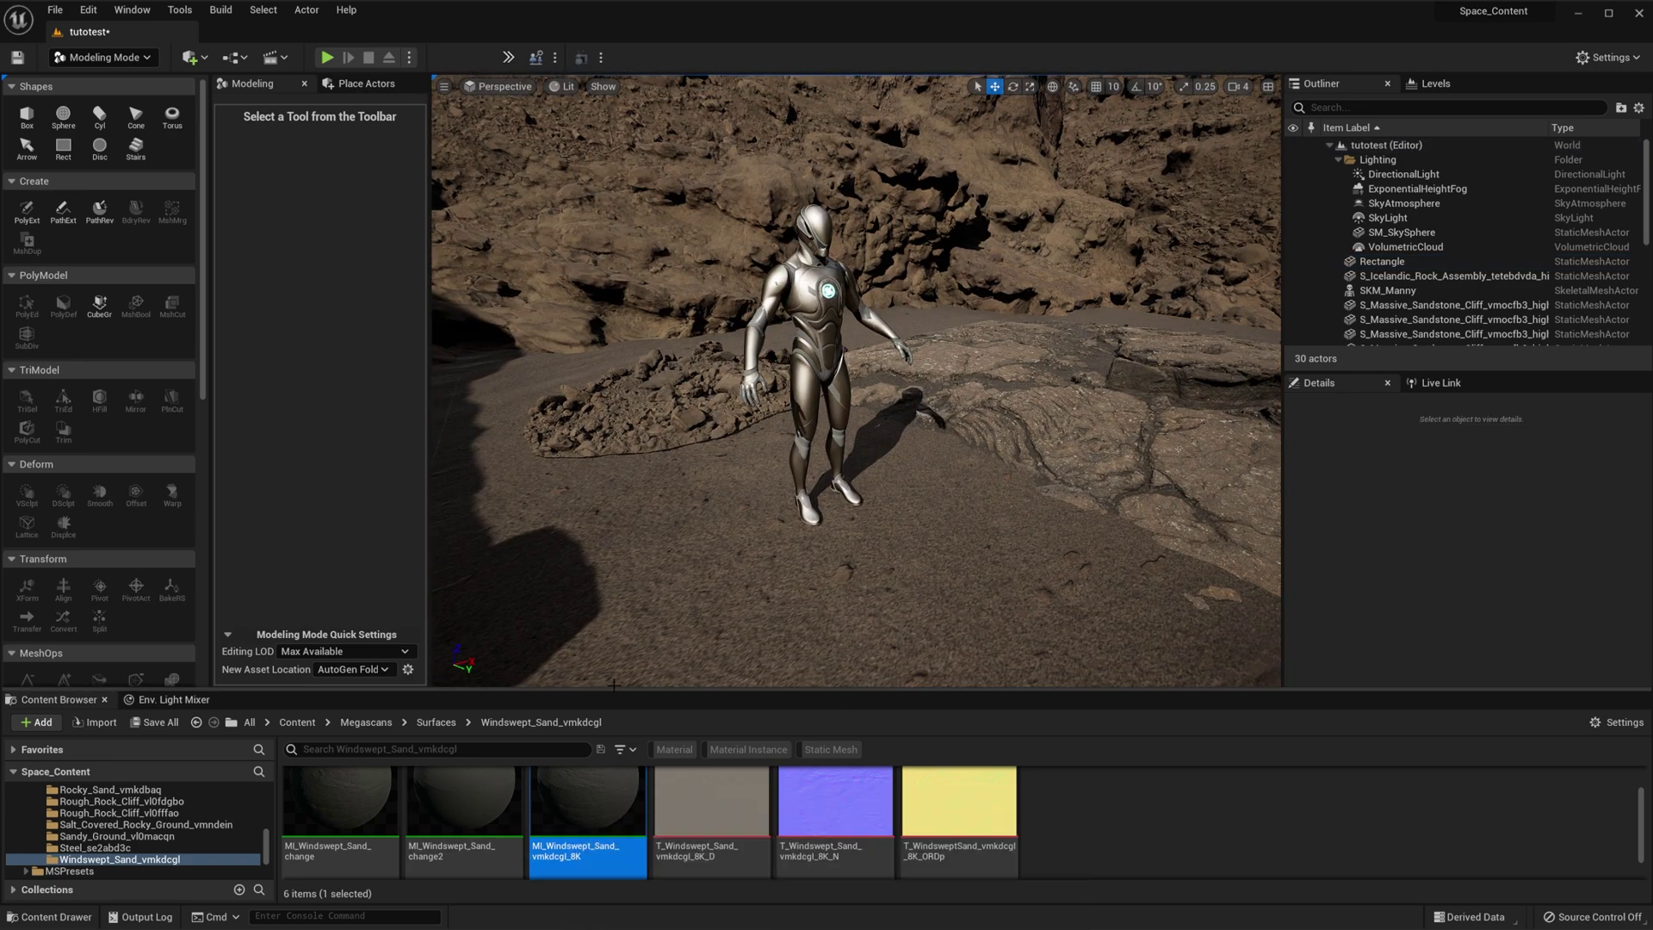
left_click_drag(614, 686, 616, 648)
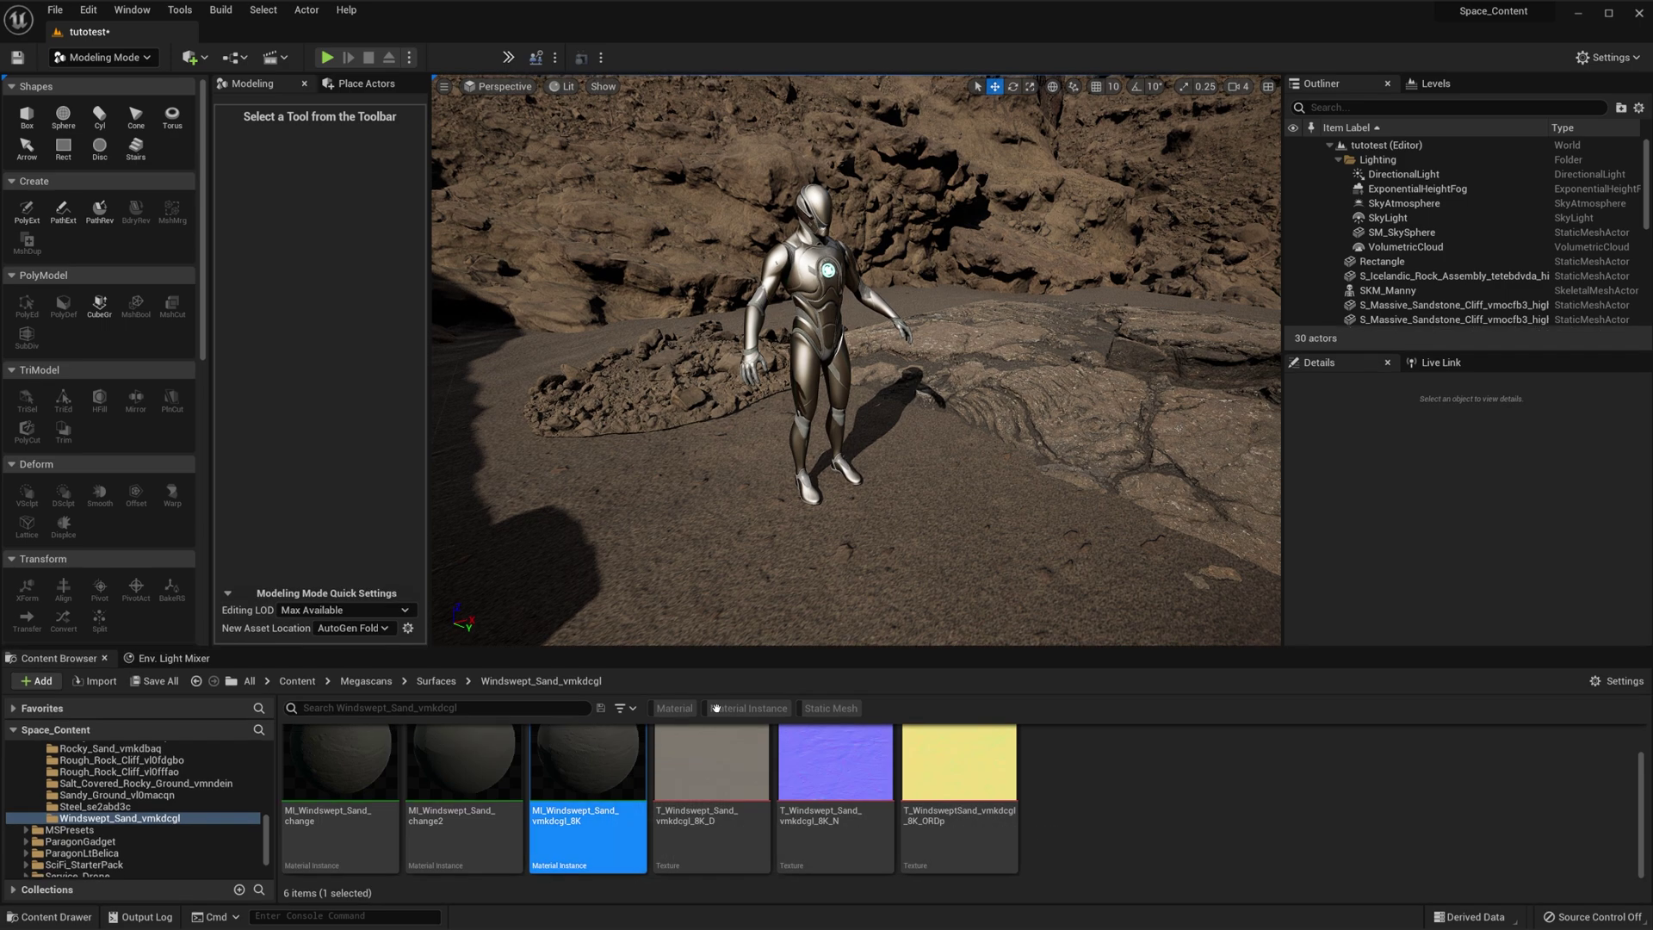
right_click_drag(832, 428, 1033, 499)
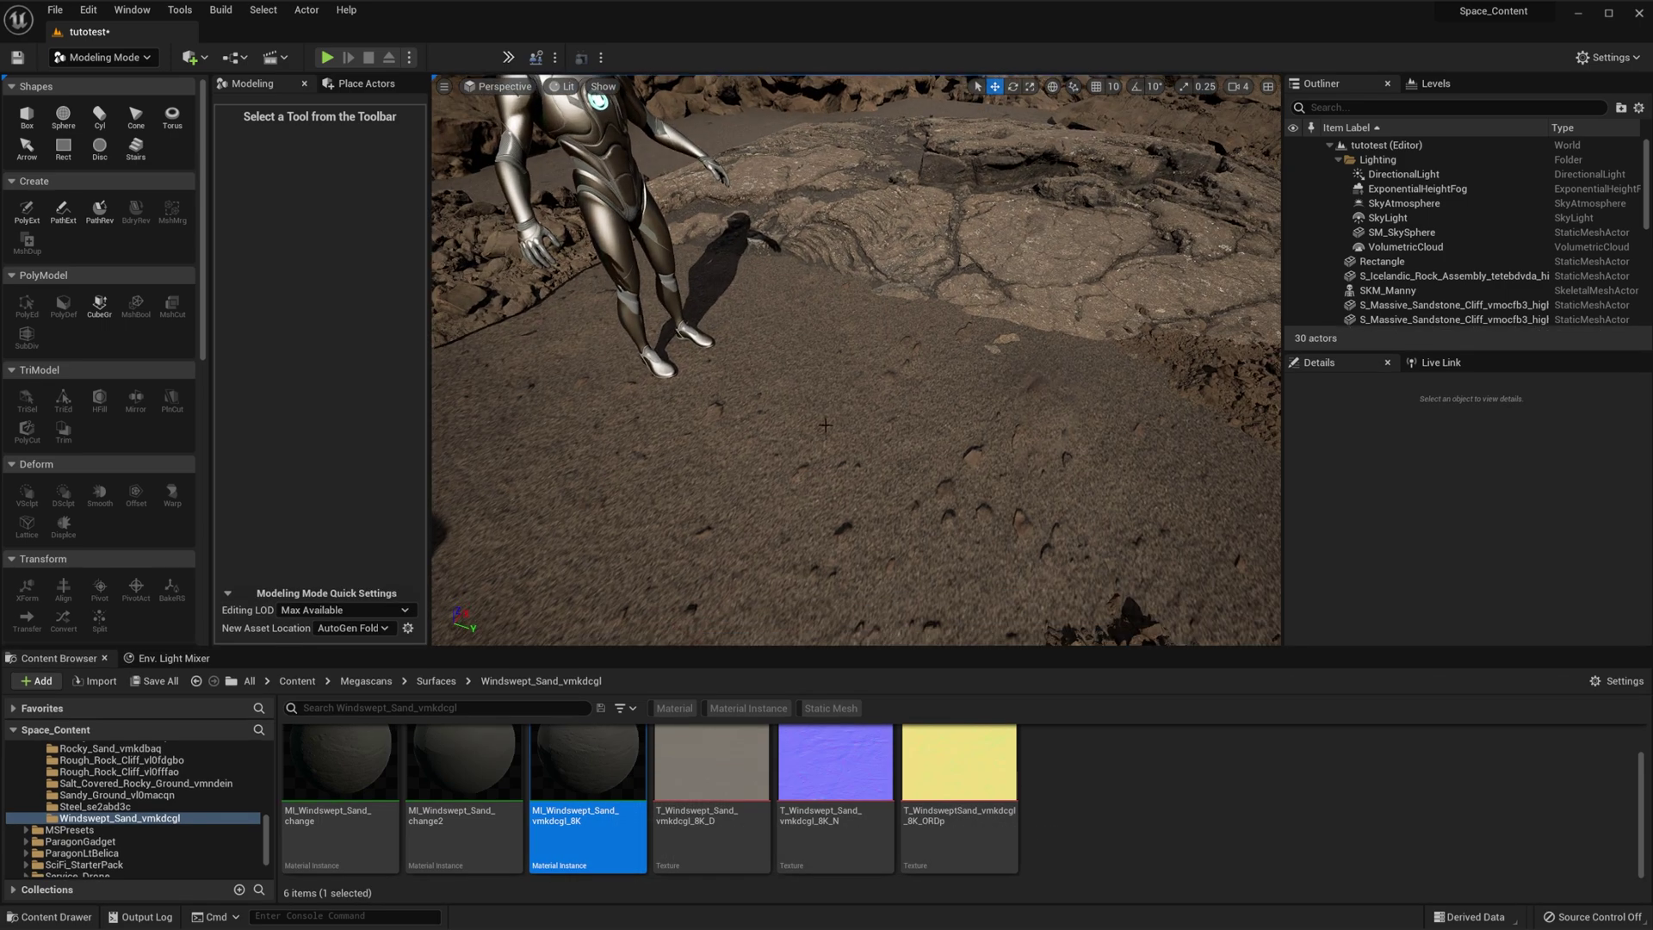
right_click_drag(675, 402, 585, 370)
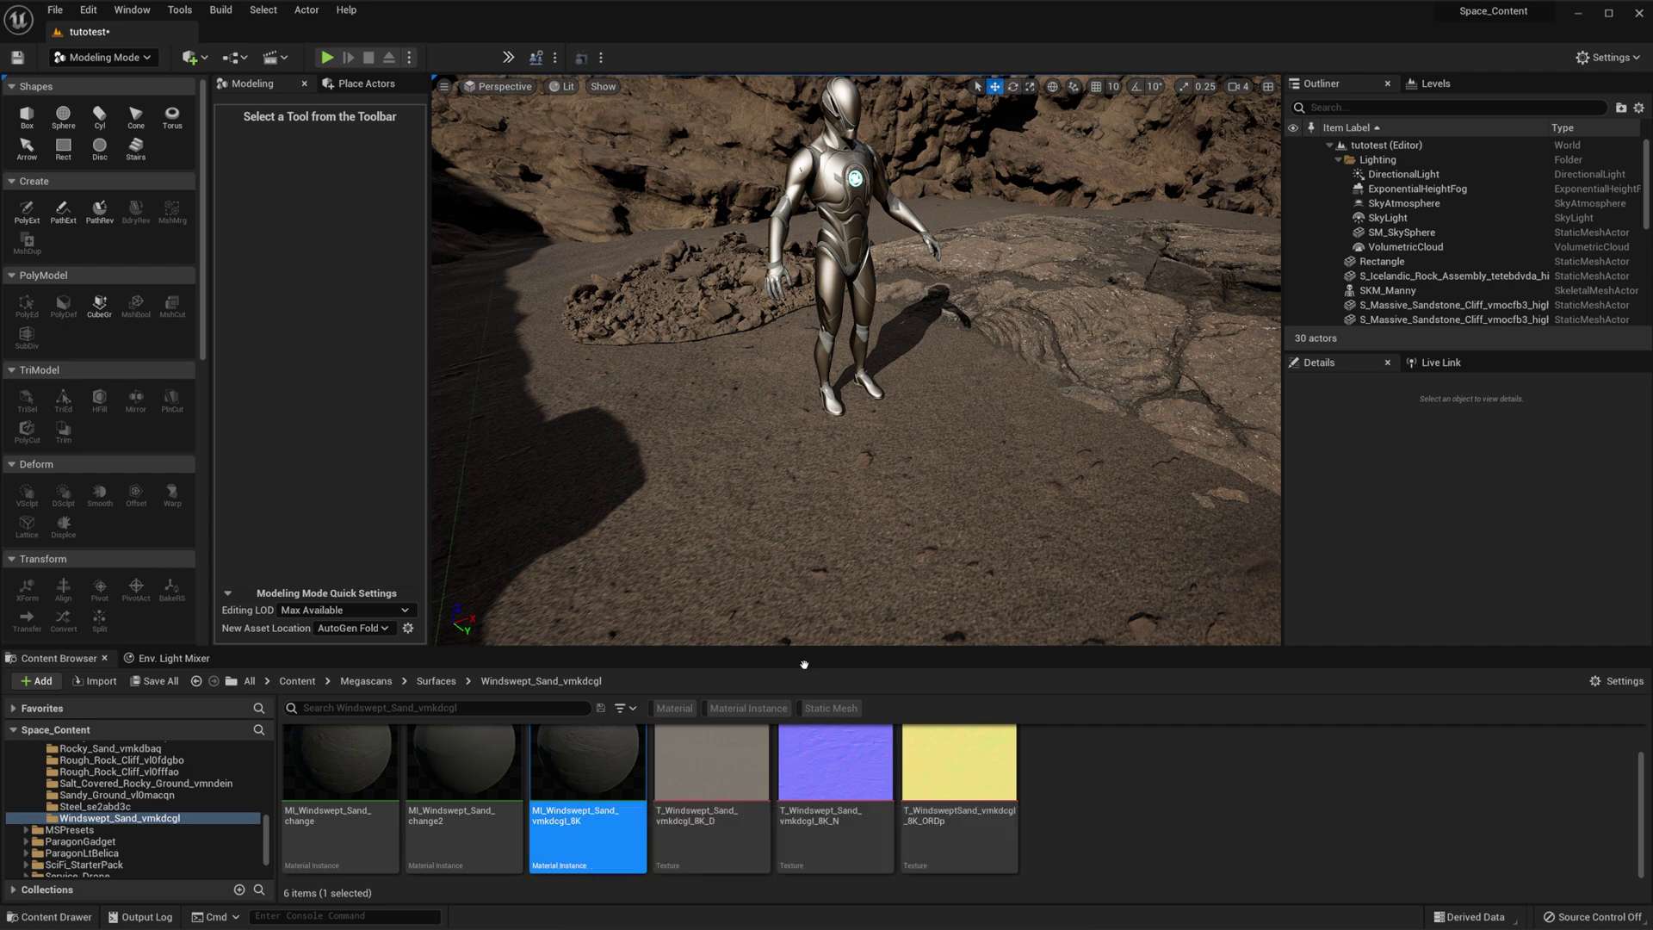
right_click_drag(826, 448, 861, 461)
right_click_drag(1042, 543, 1046, 546)
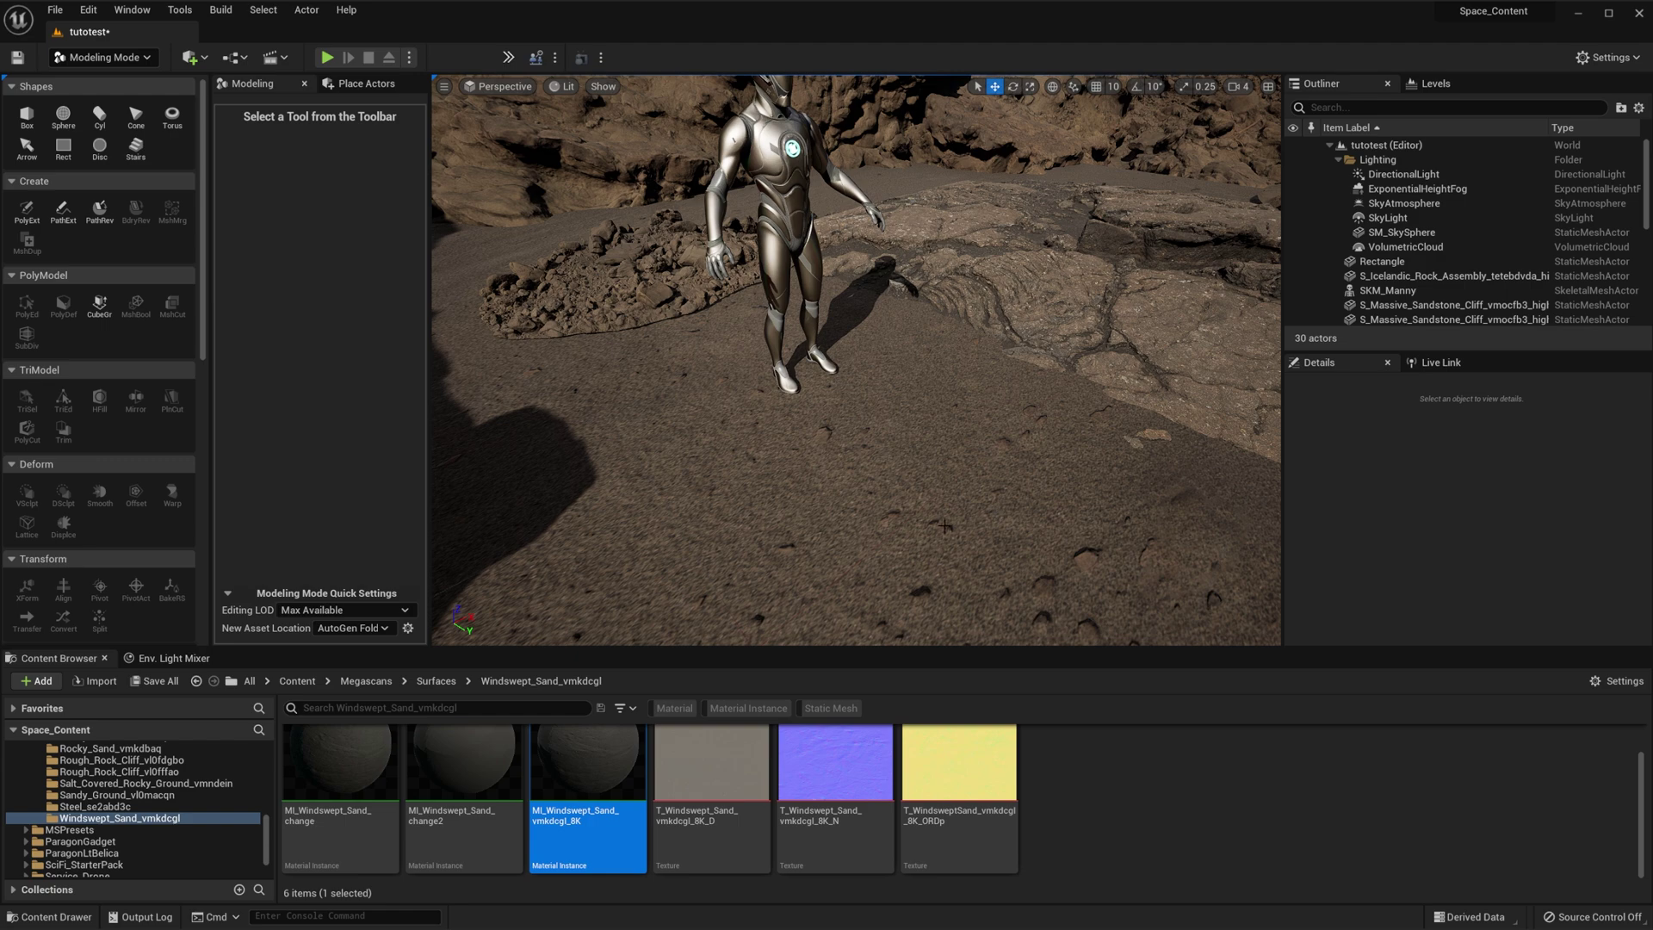
right_click_drag(894, 506, 771, 240)
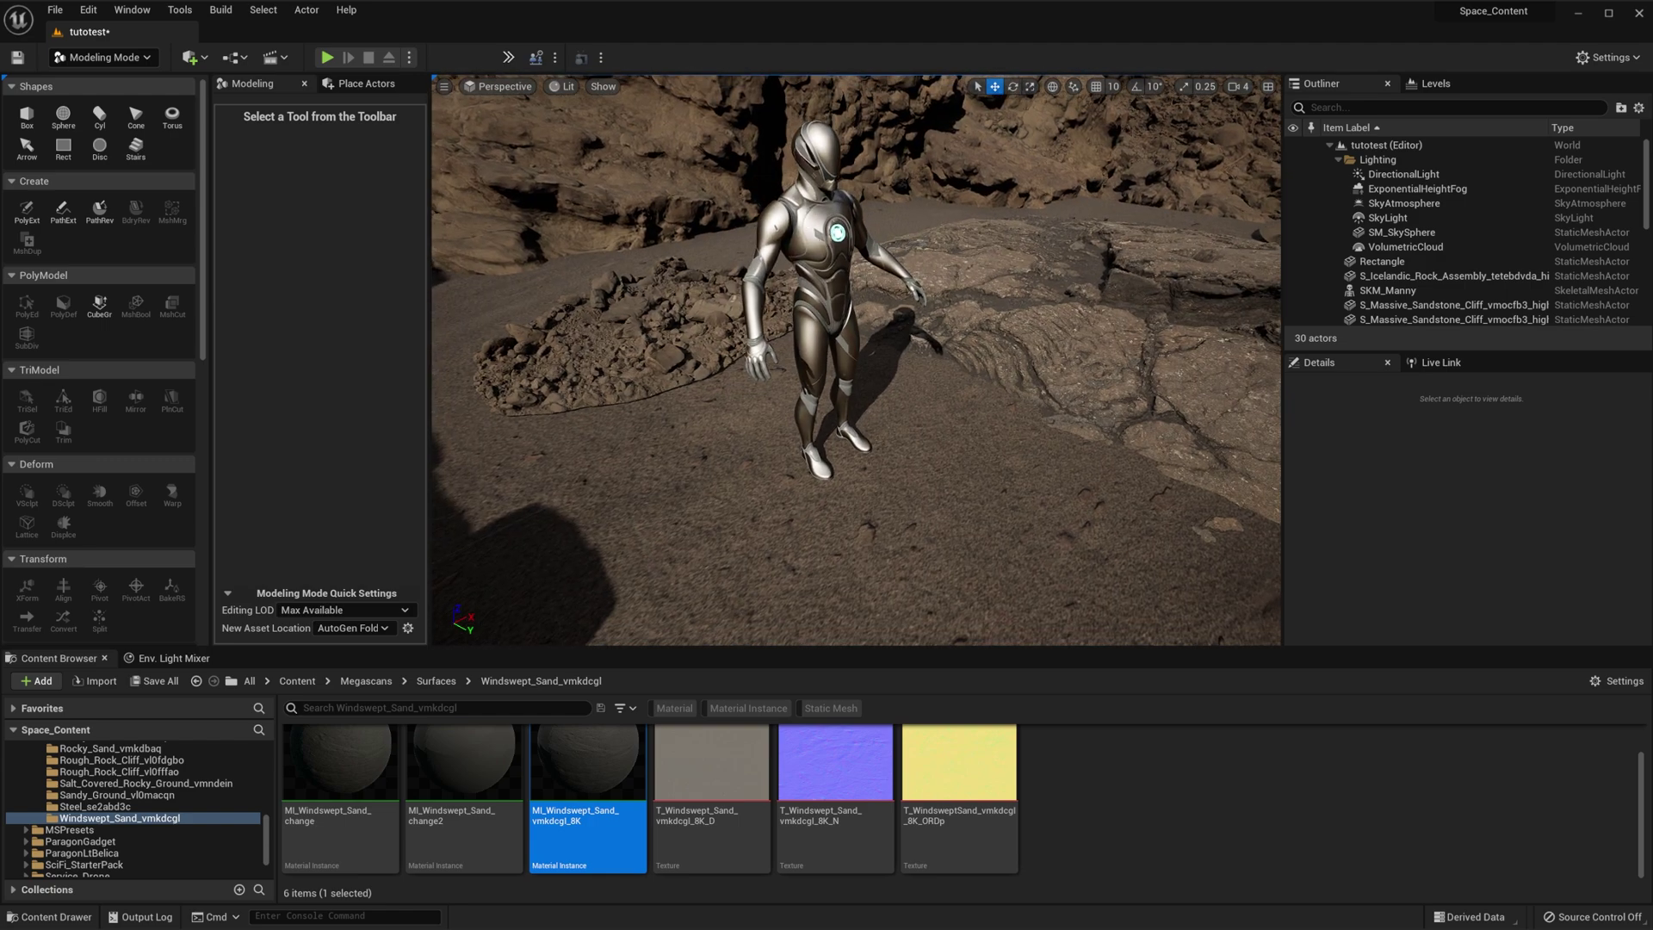
mouse_move(898, 432)
right_mouse_down()
mouse_move(860, 525)
mouse_move(898, 433)
right_mouse_up()
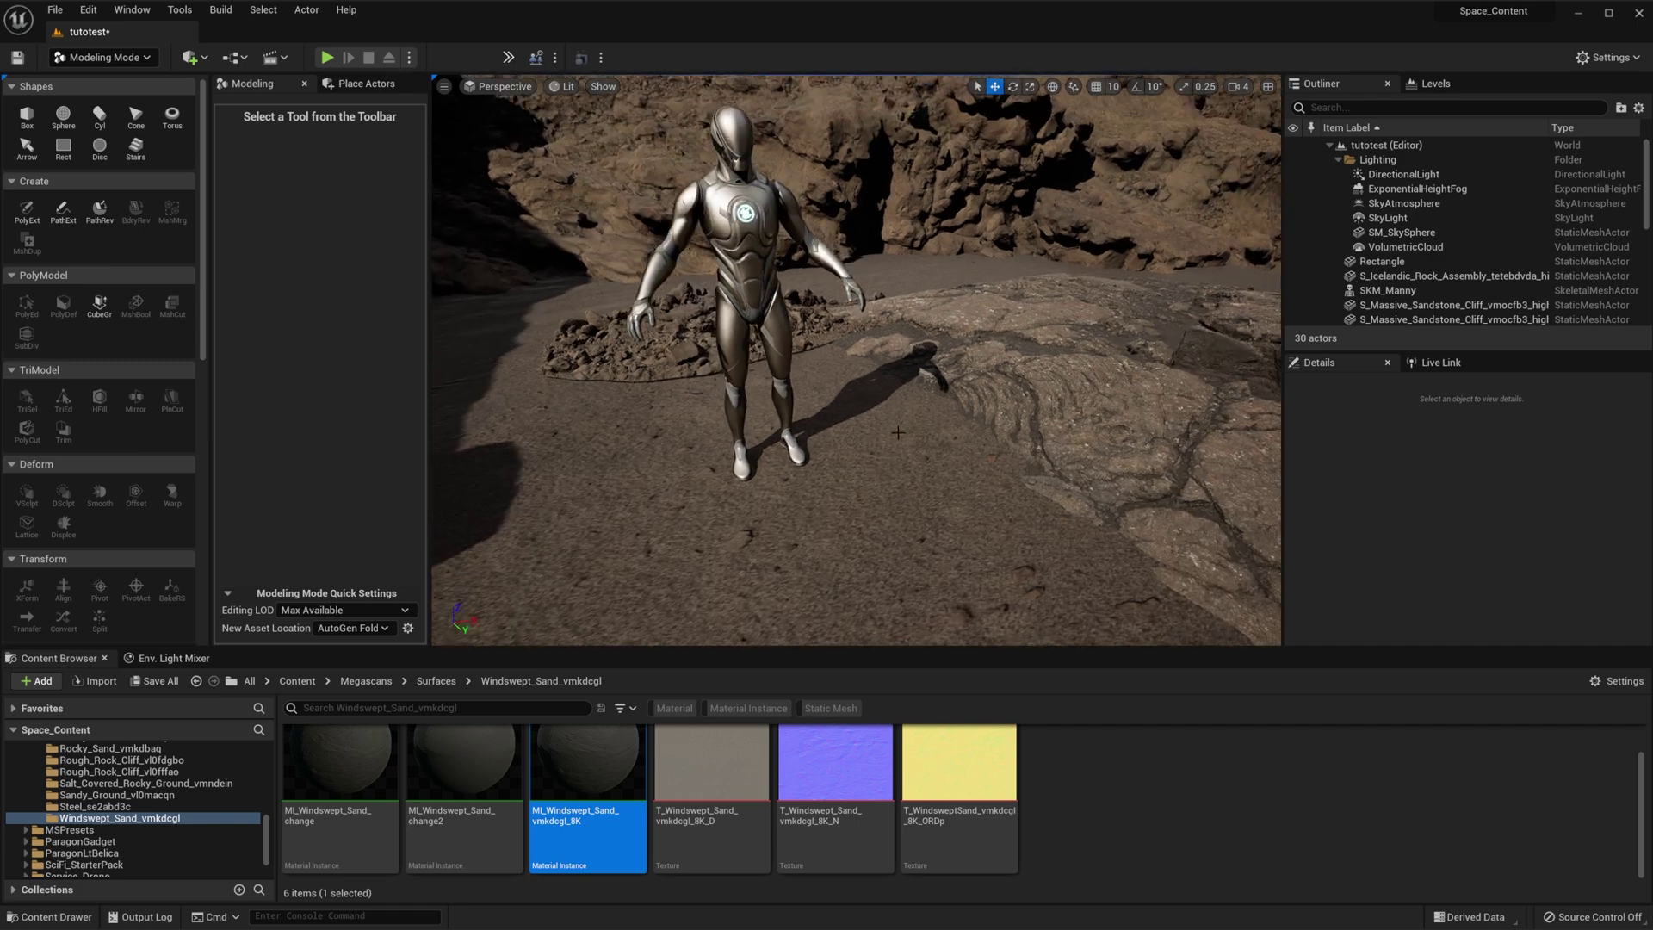
- Assign MI_Windswept_Sand_change2 to the ground rectangle and review that material instance's tiling parameters
left_click(934, 521)
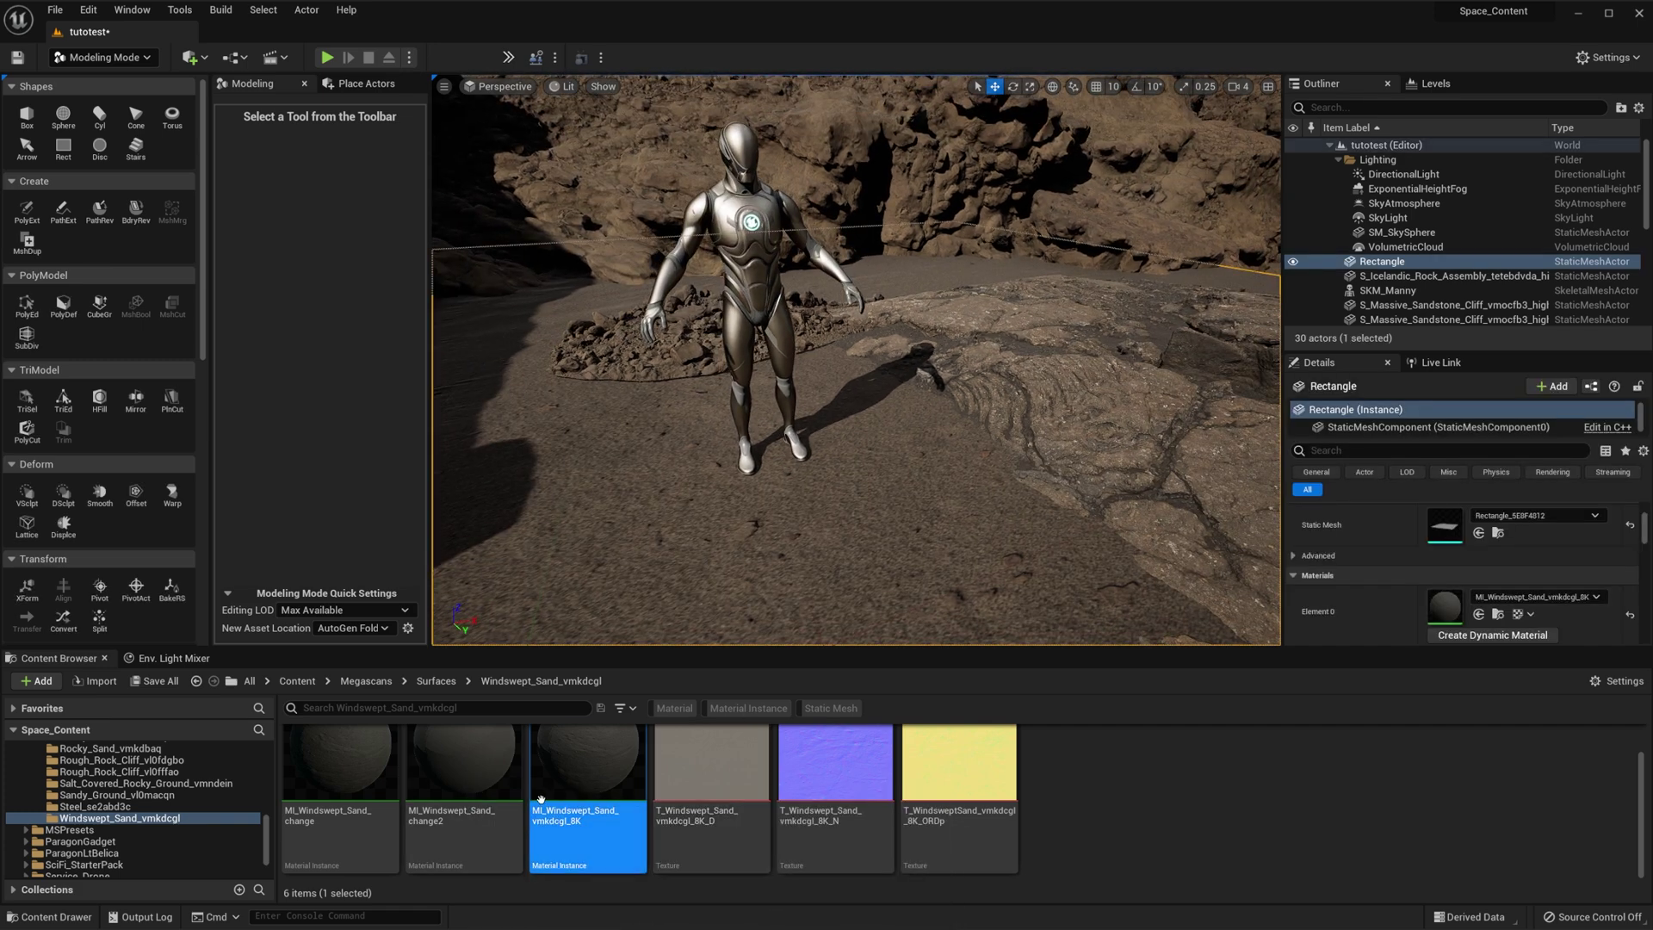
left_click_drag(465, 767, 1445, 605)
double_click(620, 745)
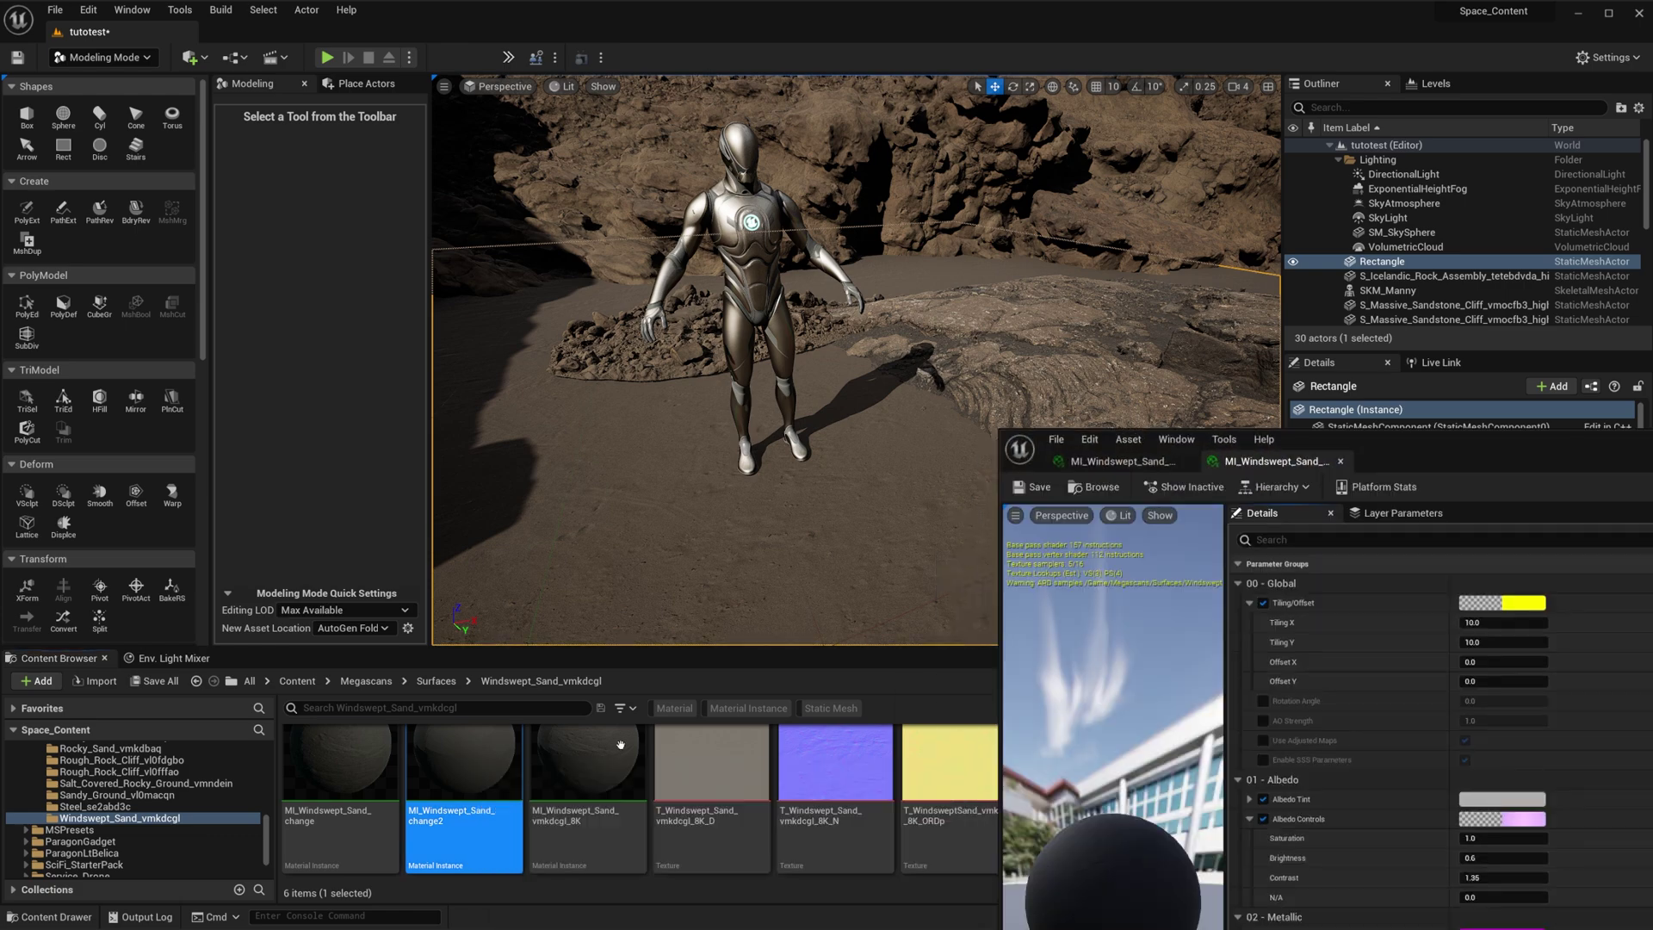
left_click_drag(1439, 454, 1078, 220)
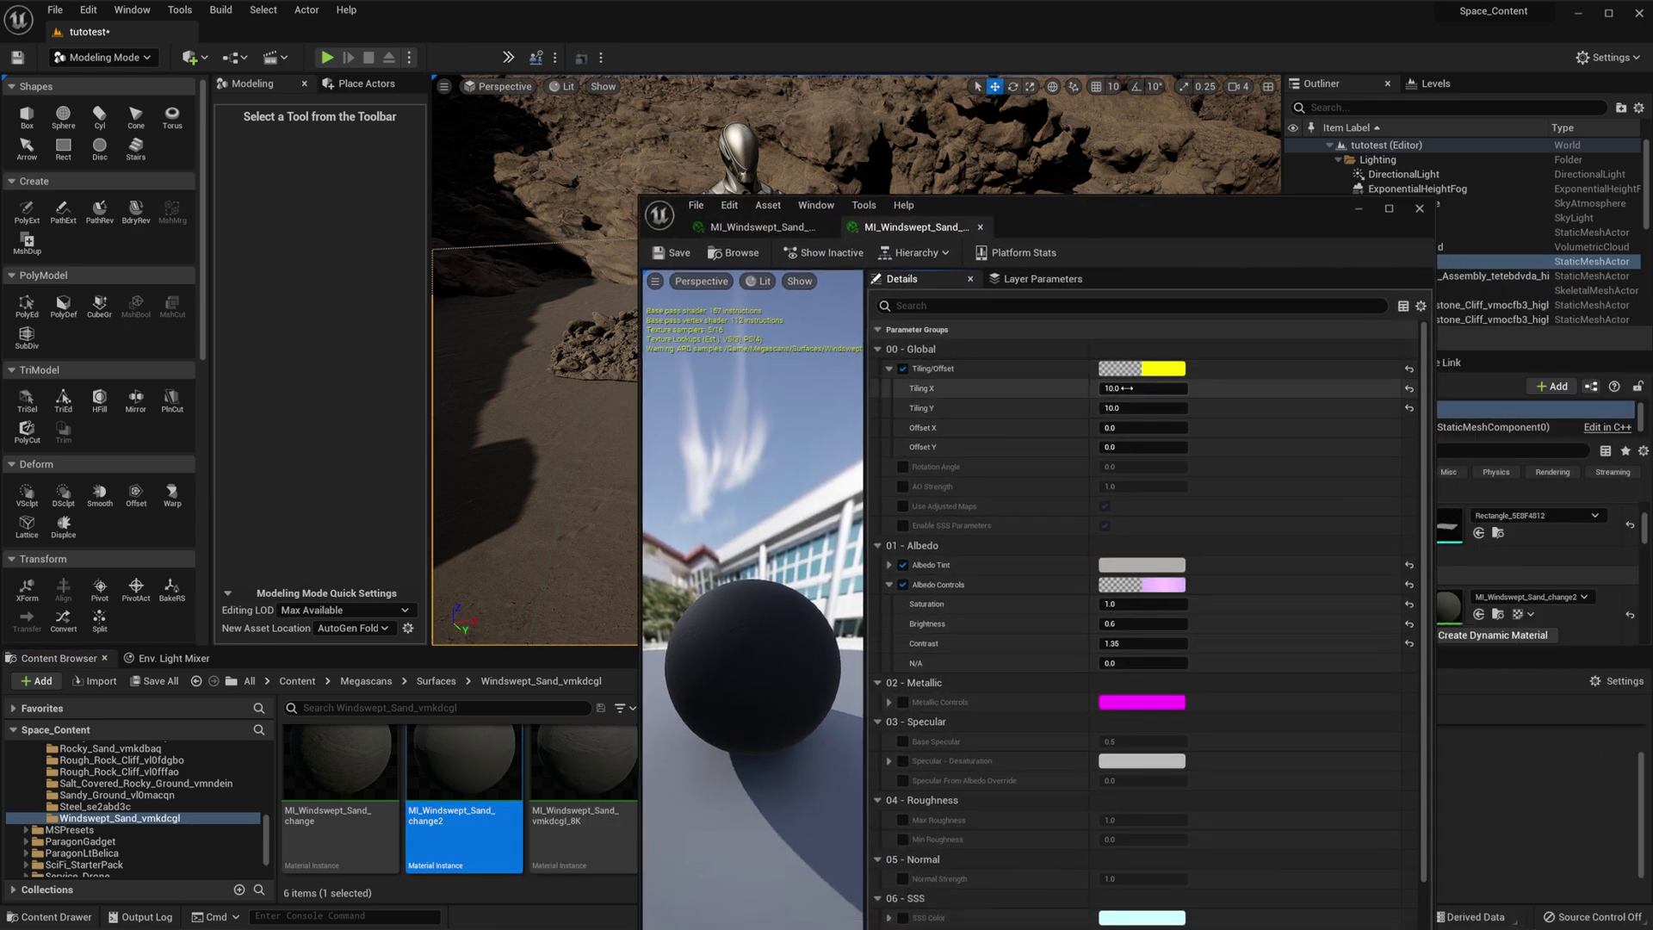
left_click(1359, 209)
- Inspect the retiled sand close to the character's feet and across the wider ground
right_click_drag(1033, 344, 973, 387)
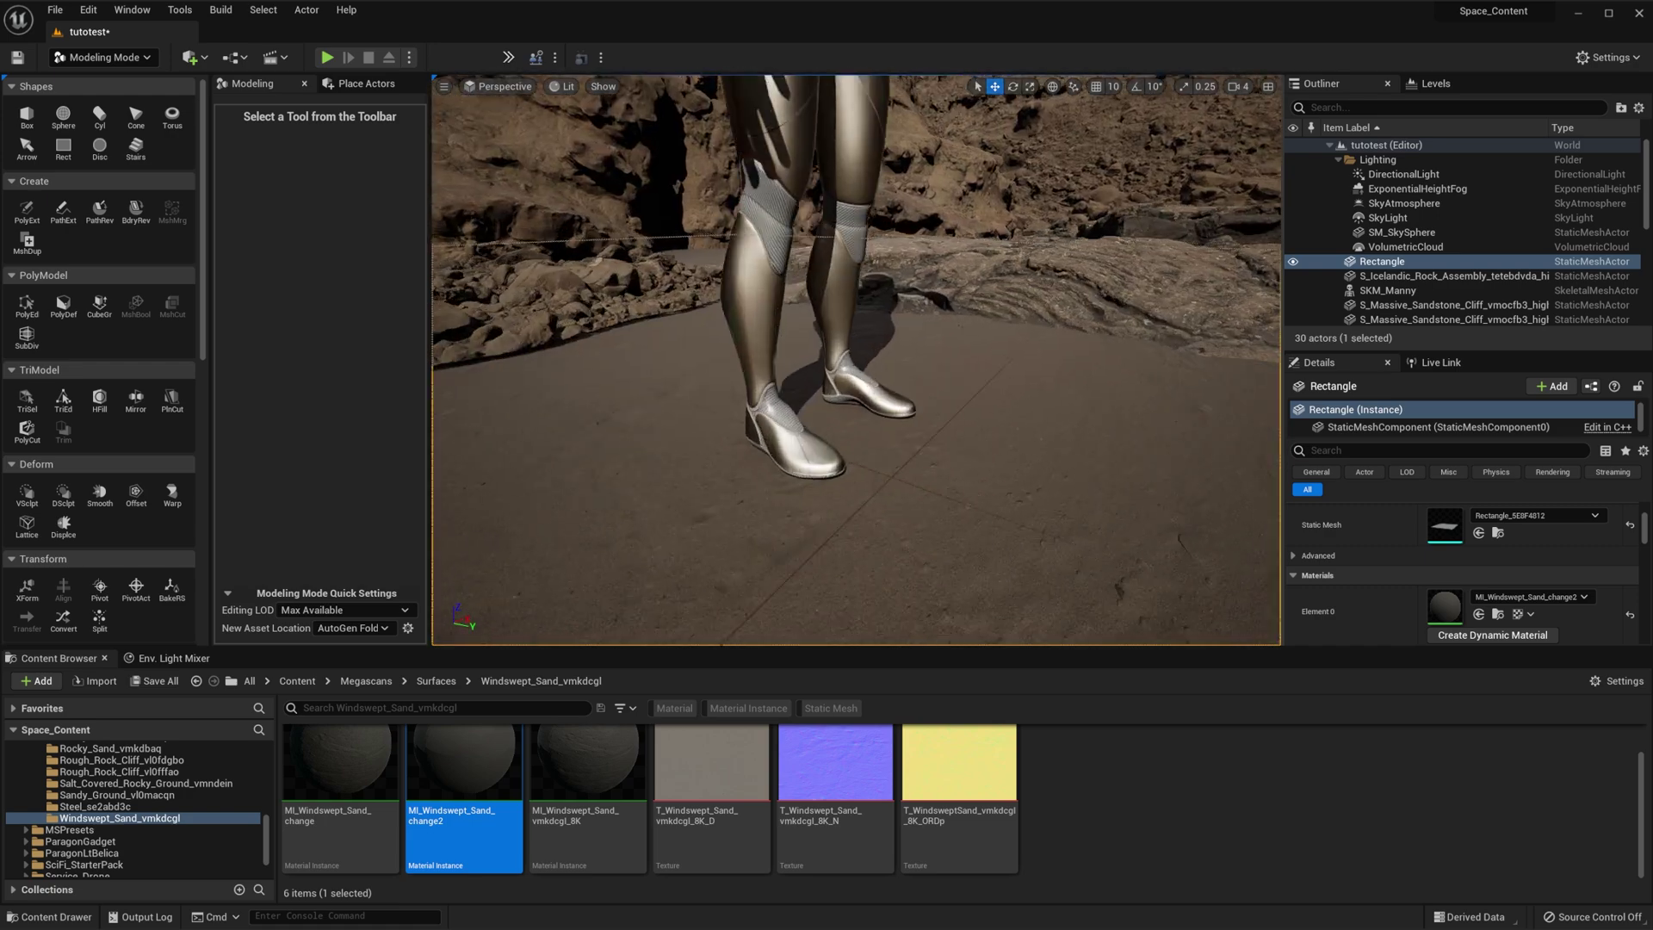
right_click_drag(956, 530, 956, 534)
key("w")
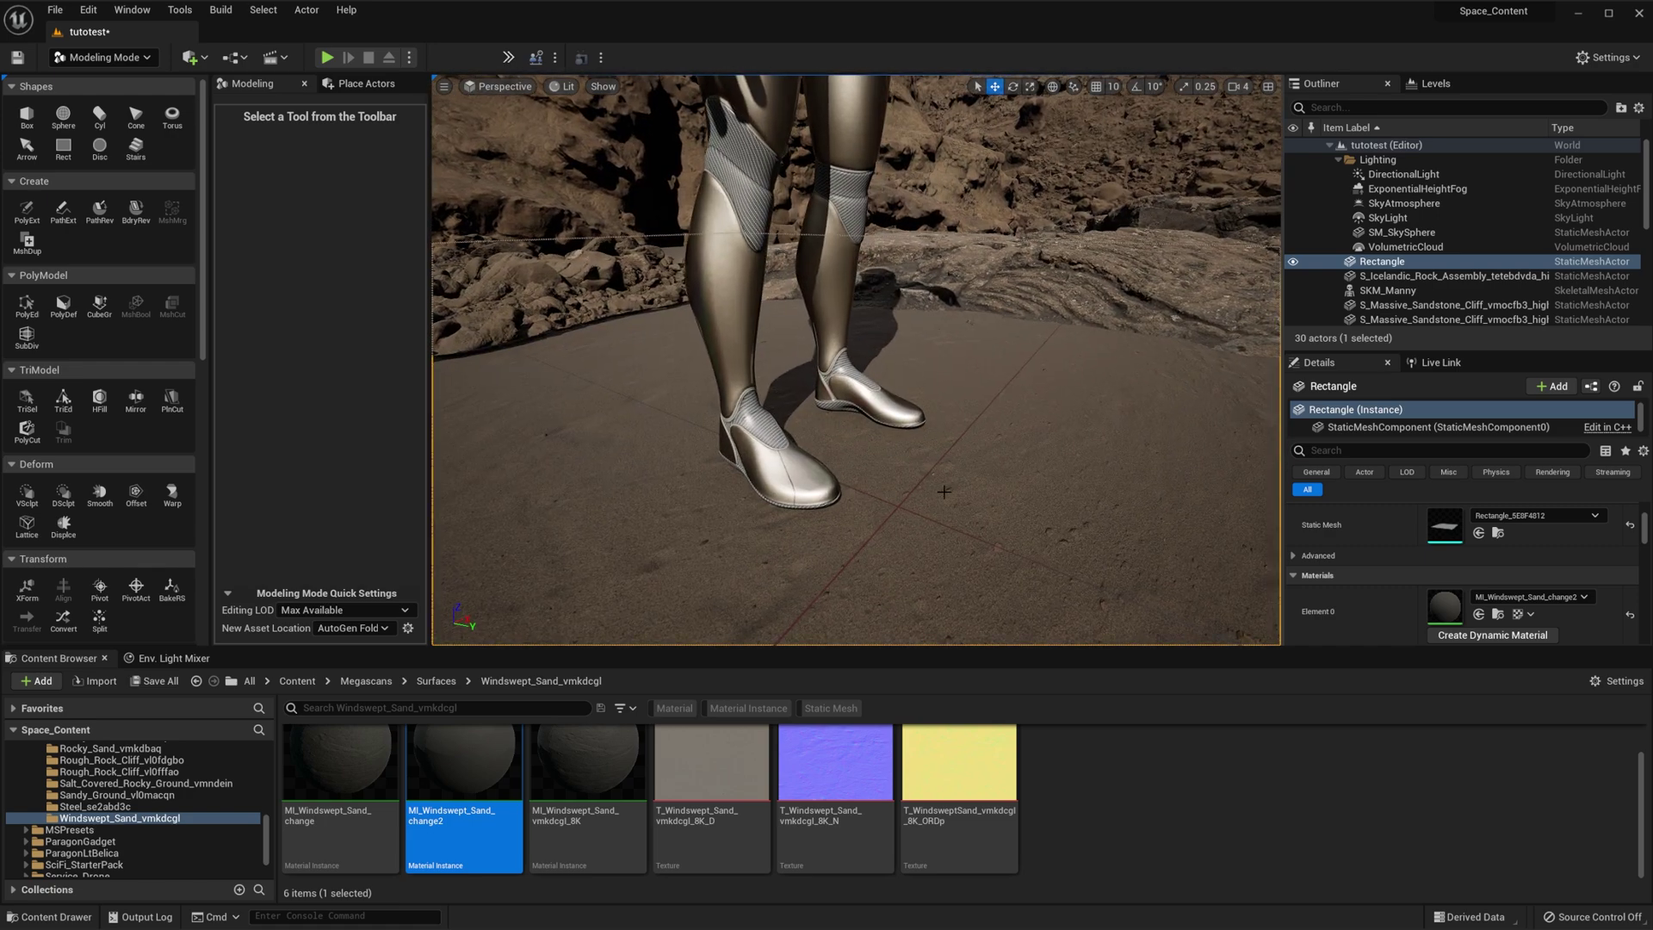
key("s")
right_click_drag(935, 457, 1070, 439)
key("s")
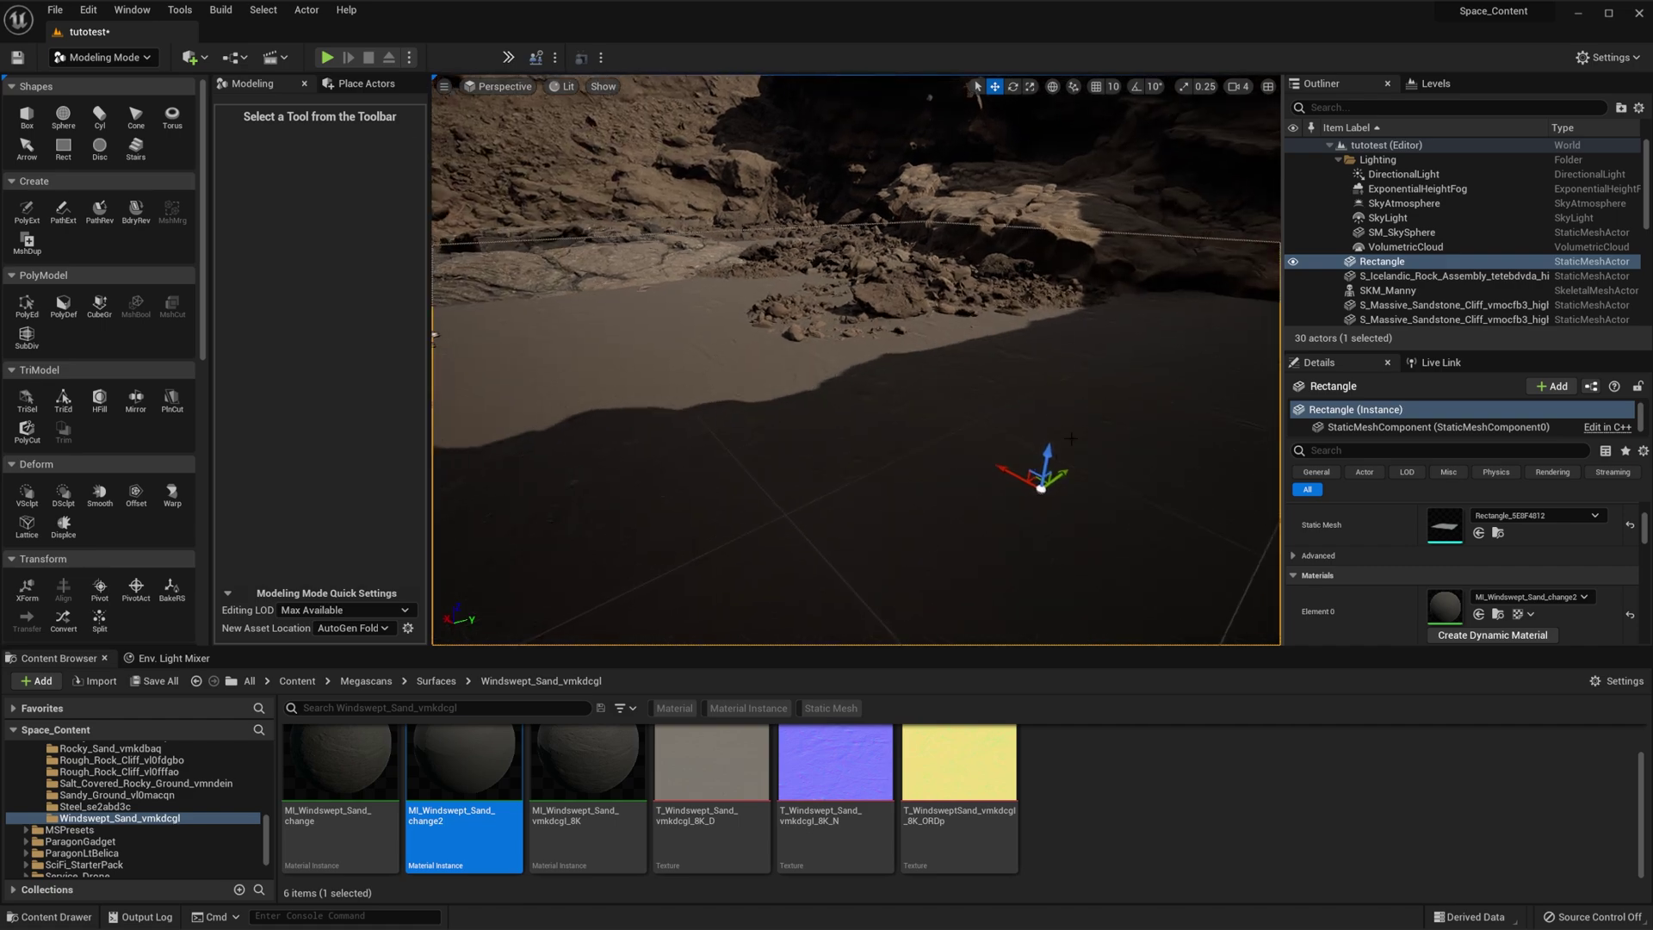
- Start the Displace tool on the ground rectangle and set its displacement type to Texture2D Map
left_click_drag(1048, 453, 1049, 450)
right_click_drag(1051, 449, 844, 500)
key("w")
key("w")
key("s")
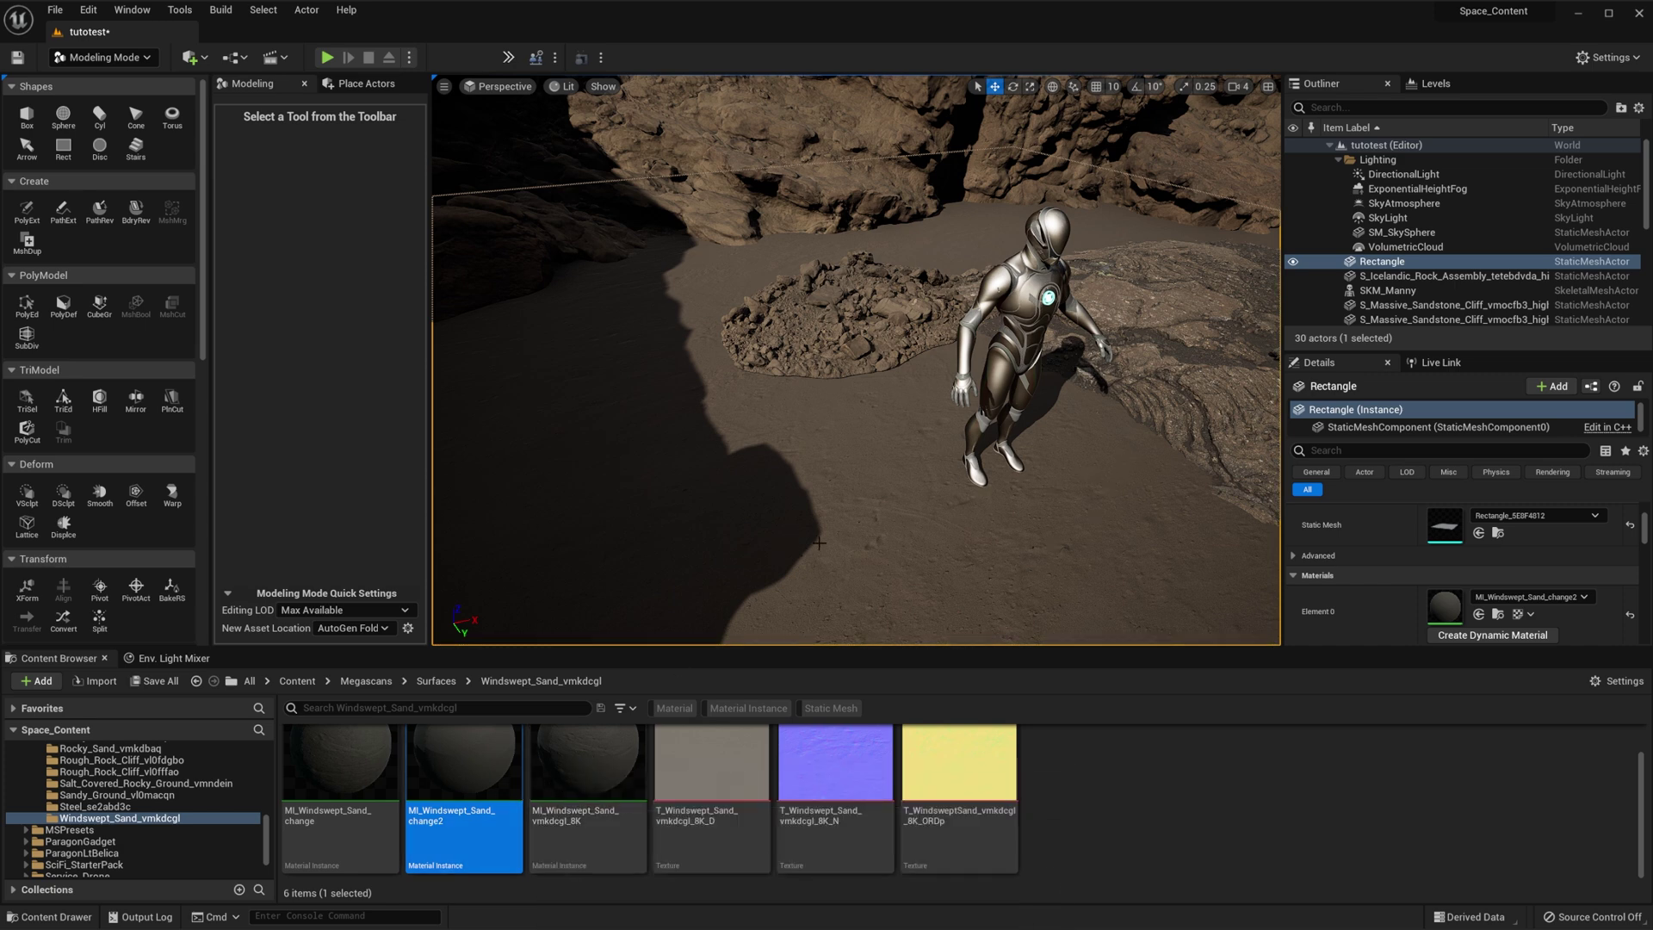
scroll(69, 465, "down", 1)
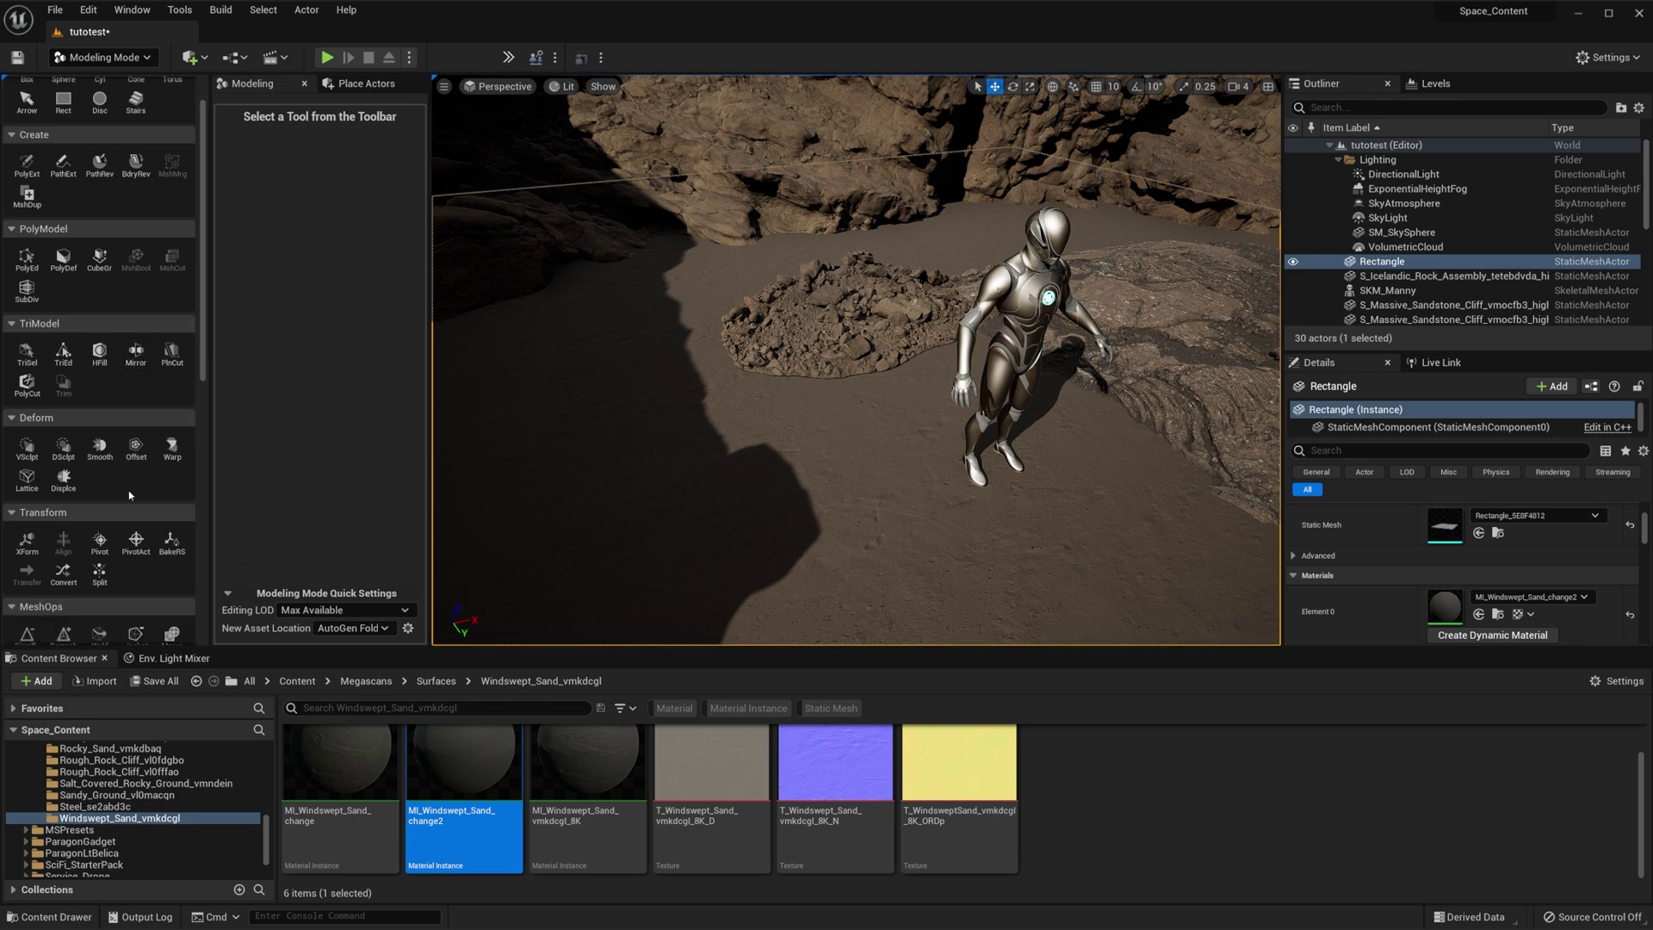
left_click(63, 478)
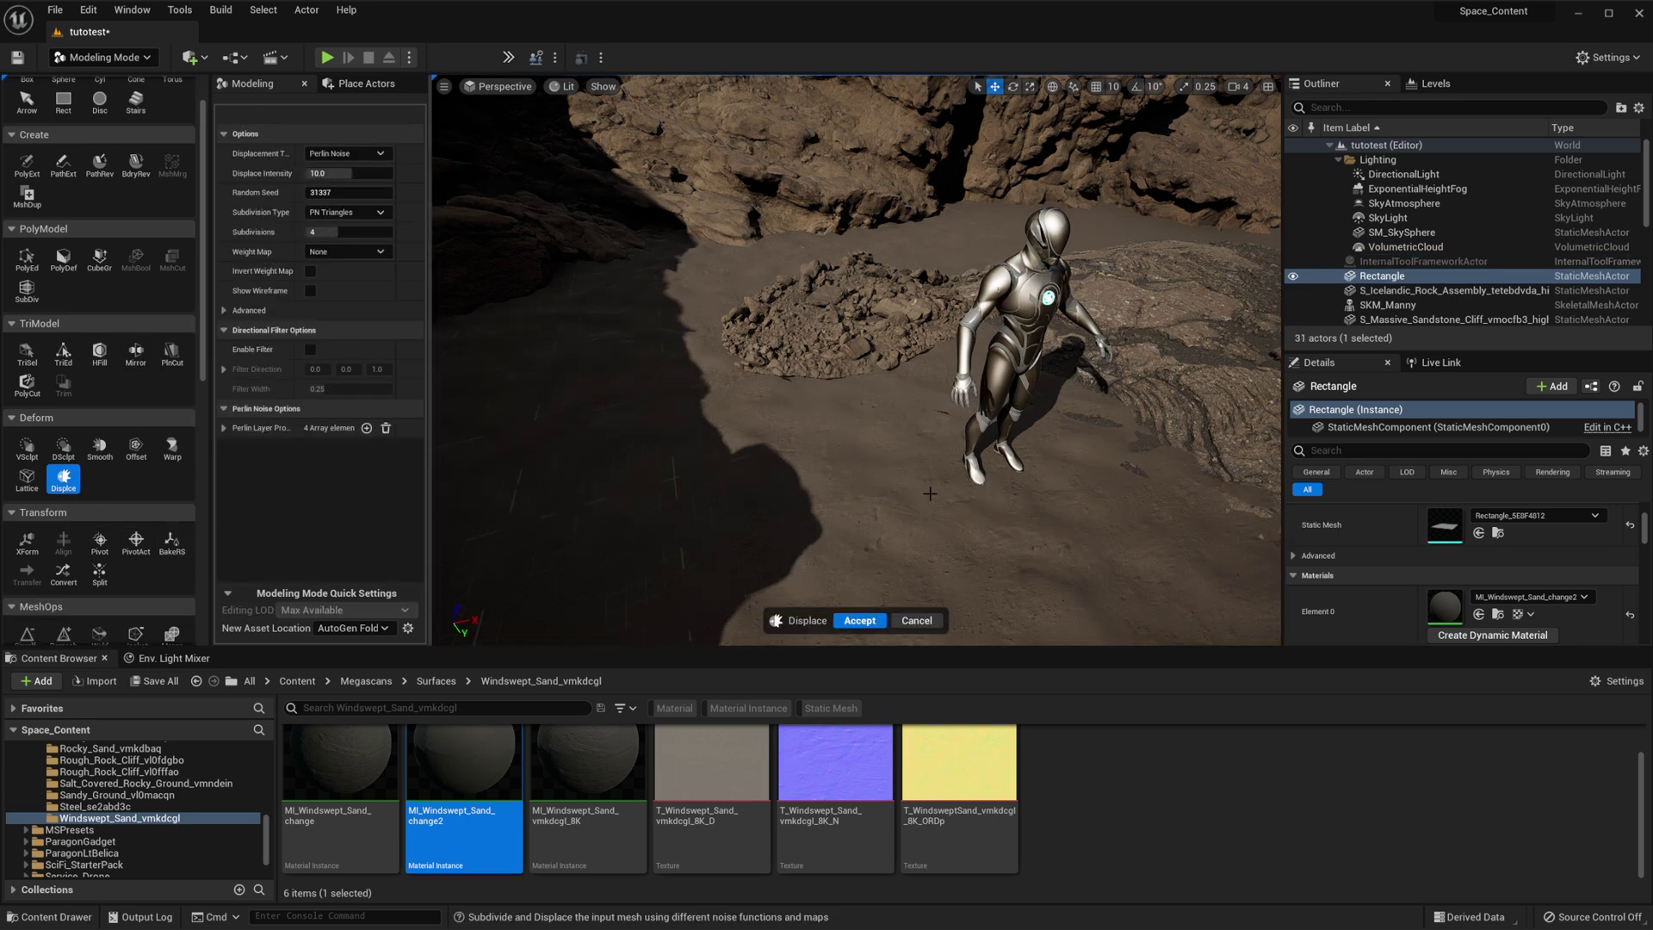
left_click(347, 153)
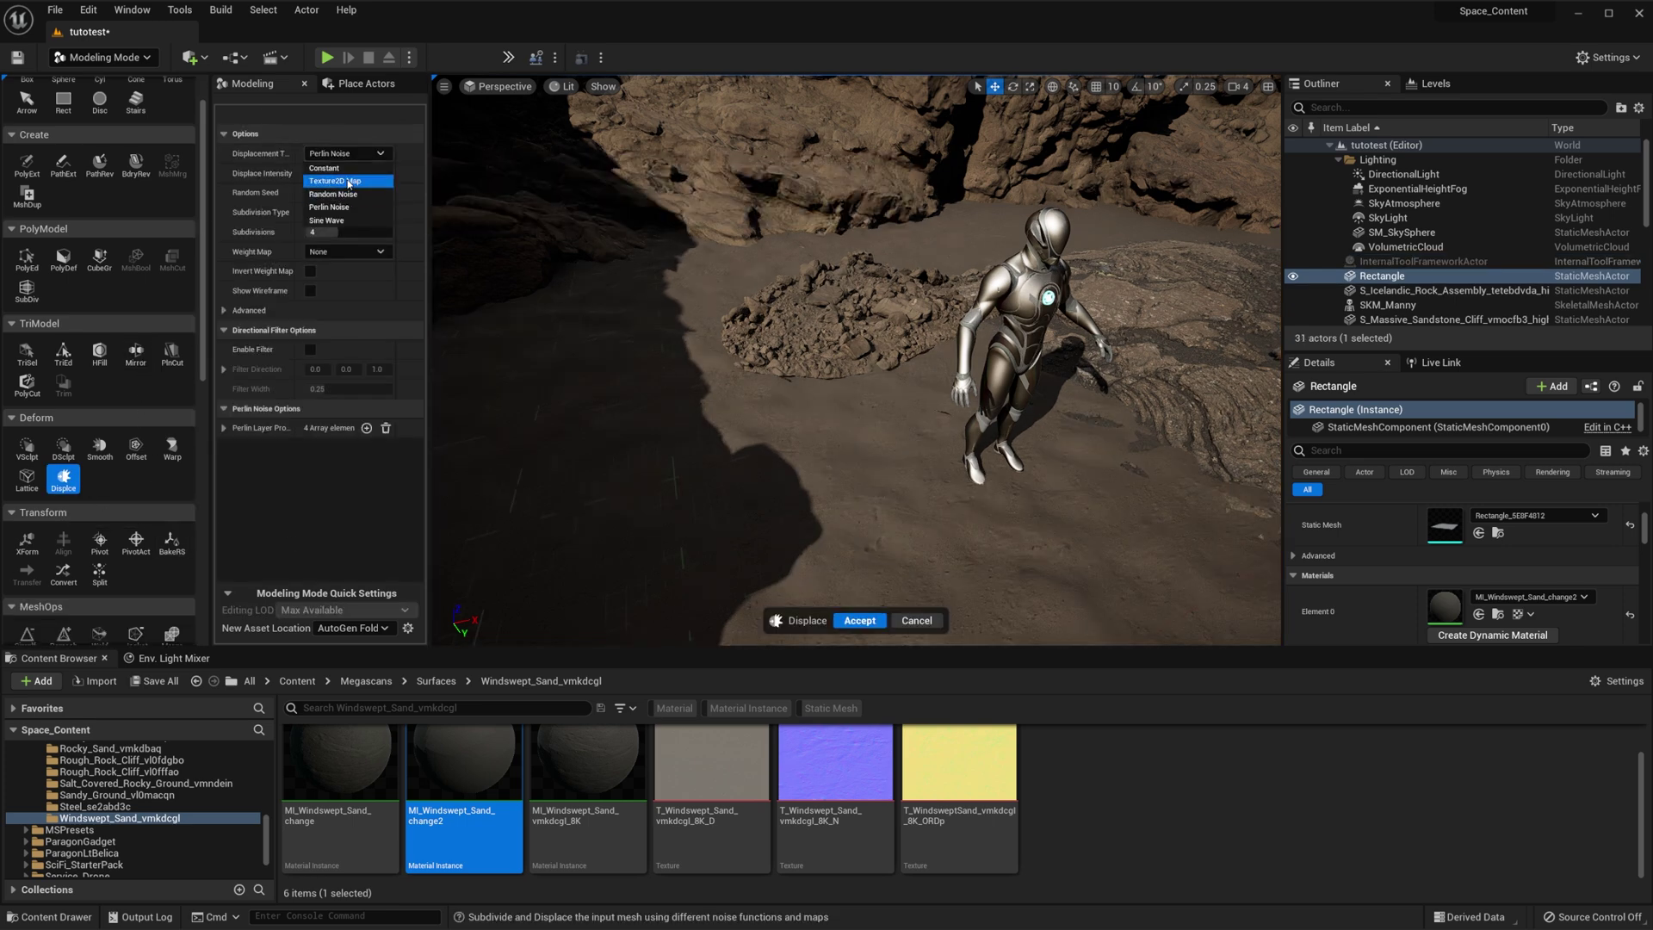
left_click(349, 182)
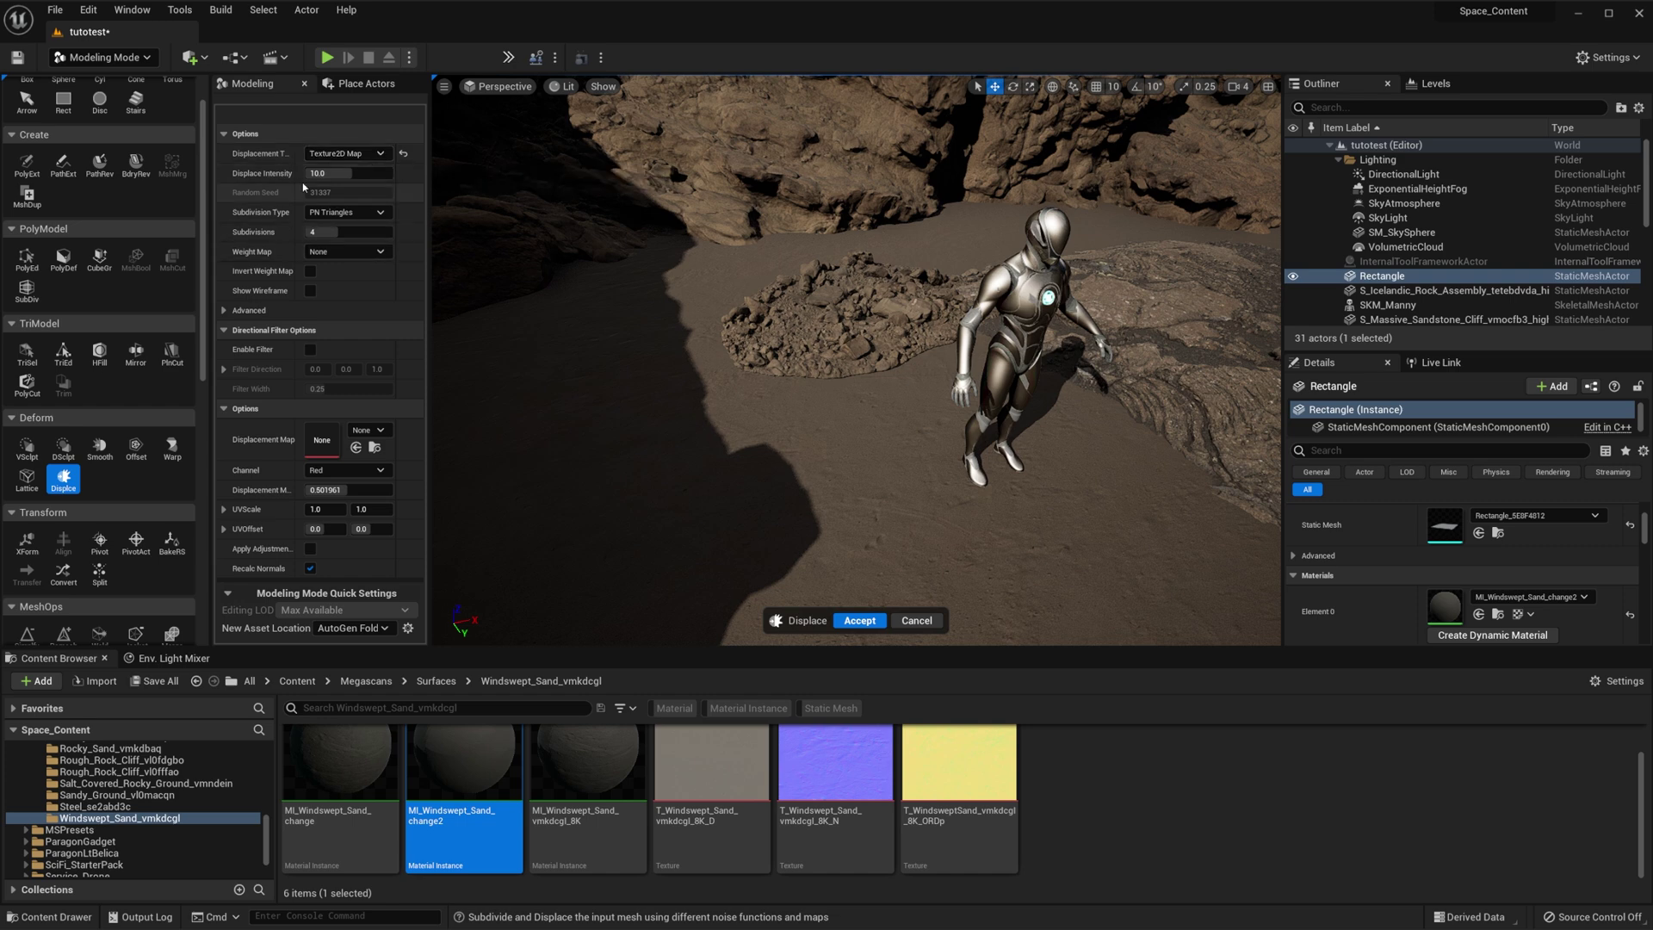
- Assign the T_WindsweptSand_vmkdcgl_8K_ORDp texture as the displacement map and read it from the Blue channel
left_click(960, 774)
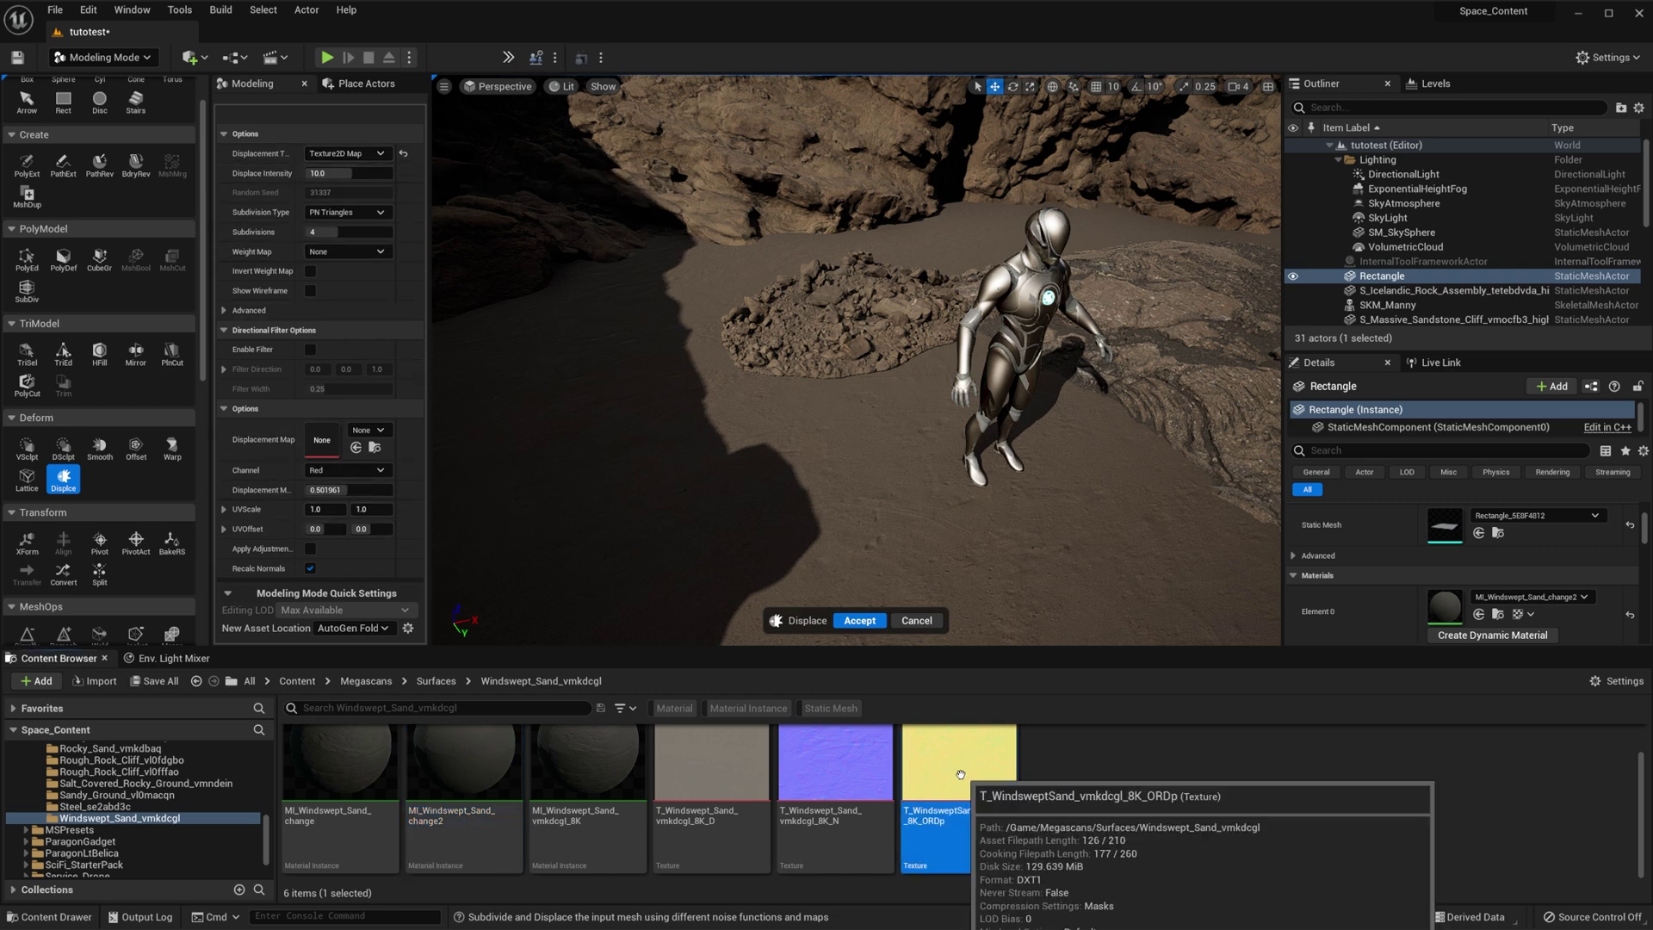
left_click_drag(960, 774, 331, 442)
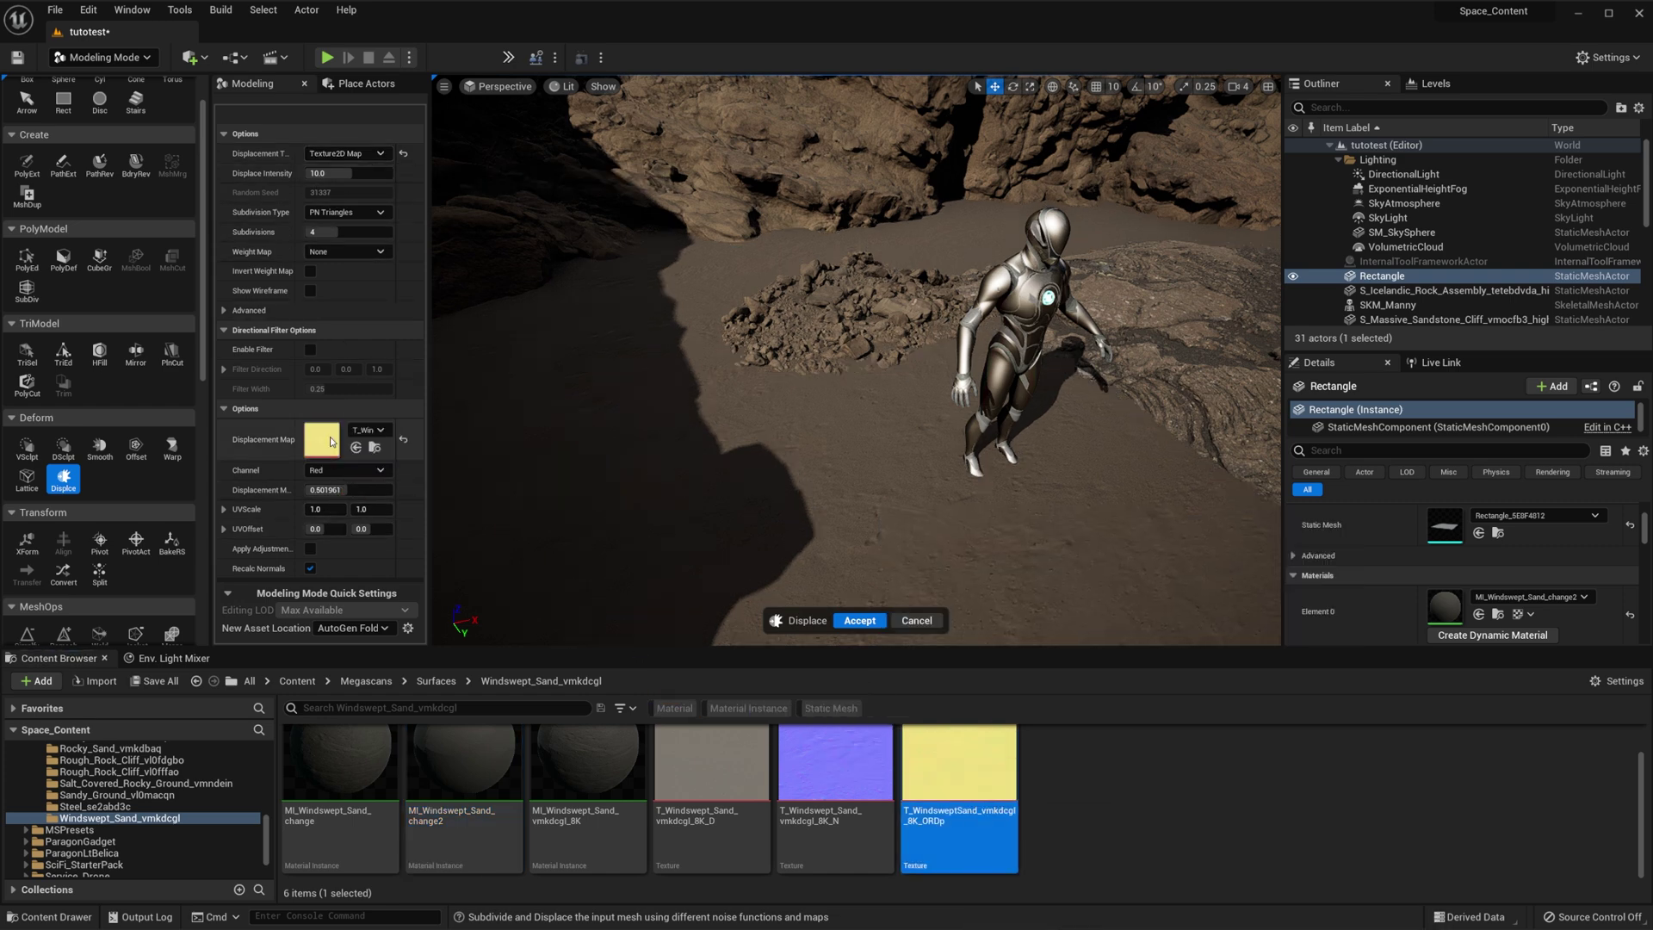
left_click(344, 470)
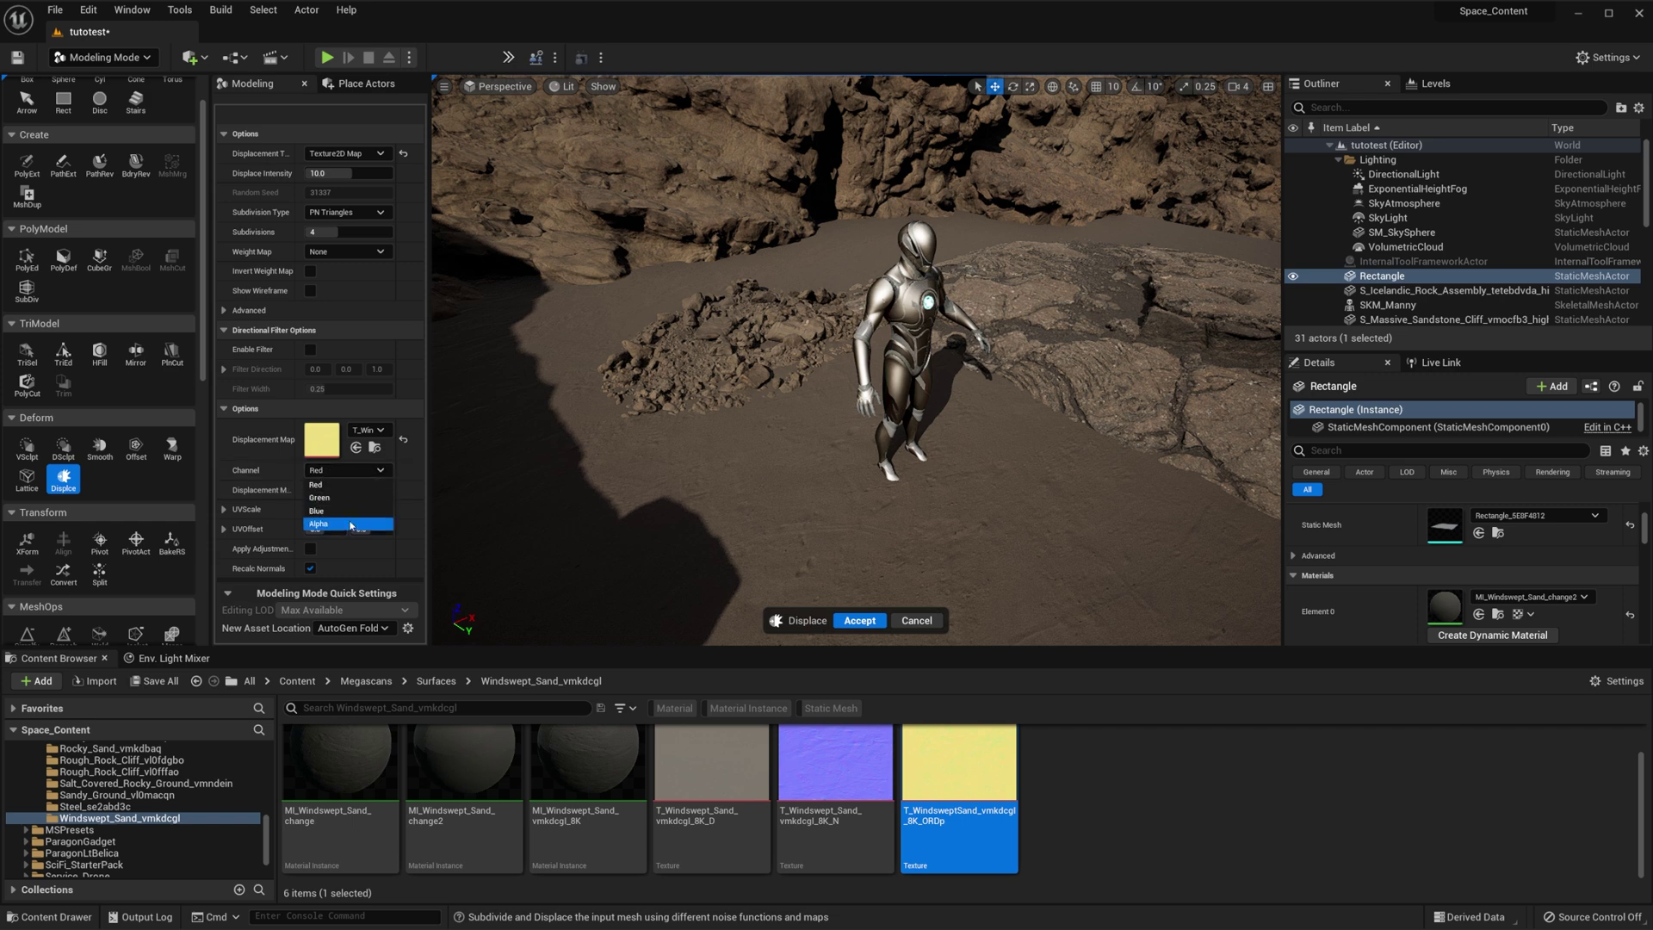
left_click(348, 510)
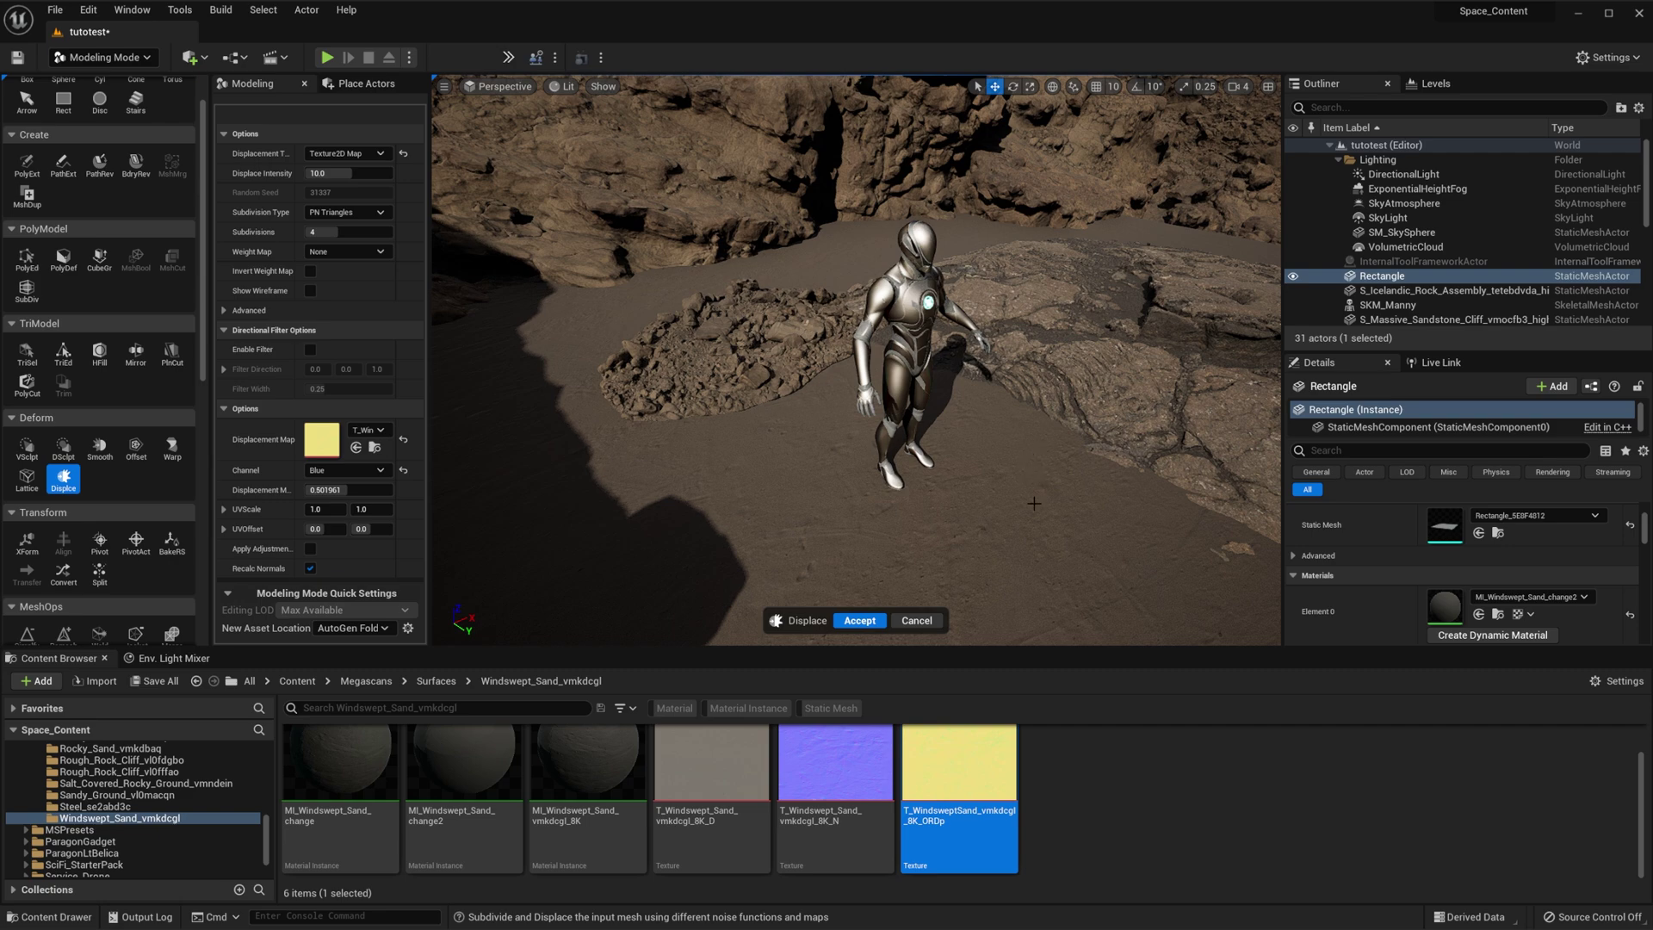
- Set the displacement map's UV scale to 10 in both directions
right_click_drag(1034, 504, 1031, 500)
right_click_drag(896, 354, 530, 252)
right_click_drag(877, 367, 904, 407)
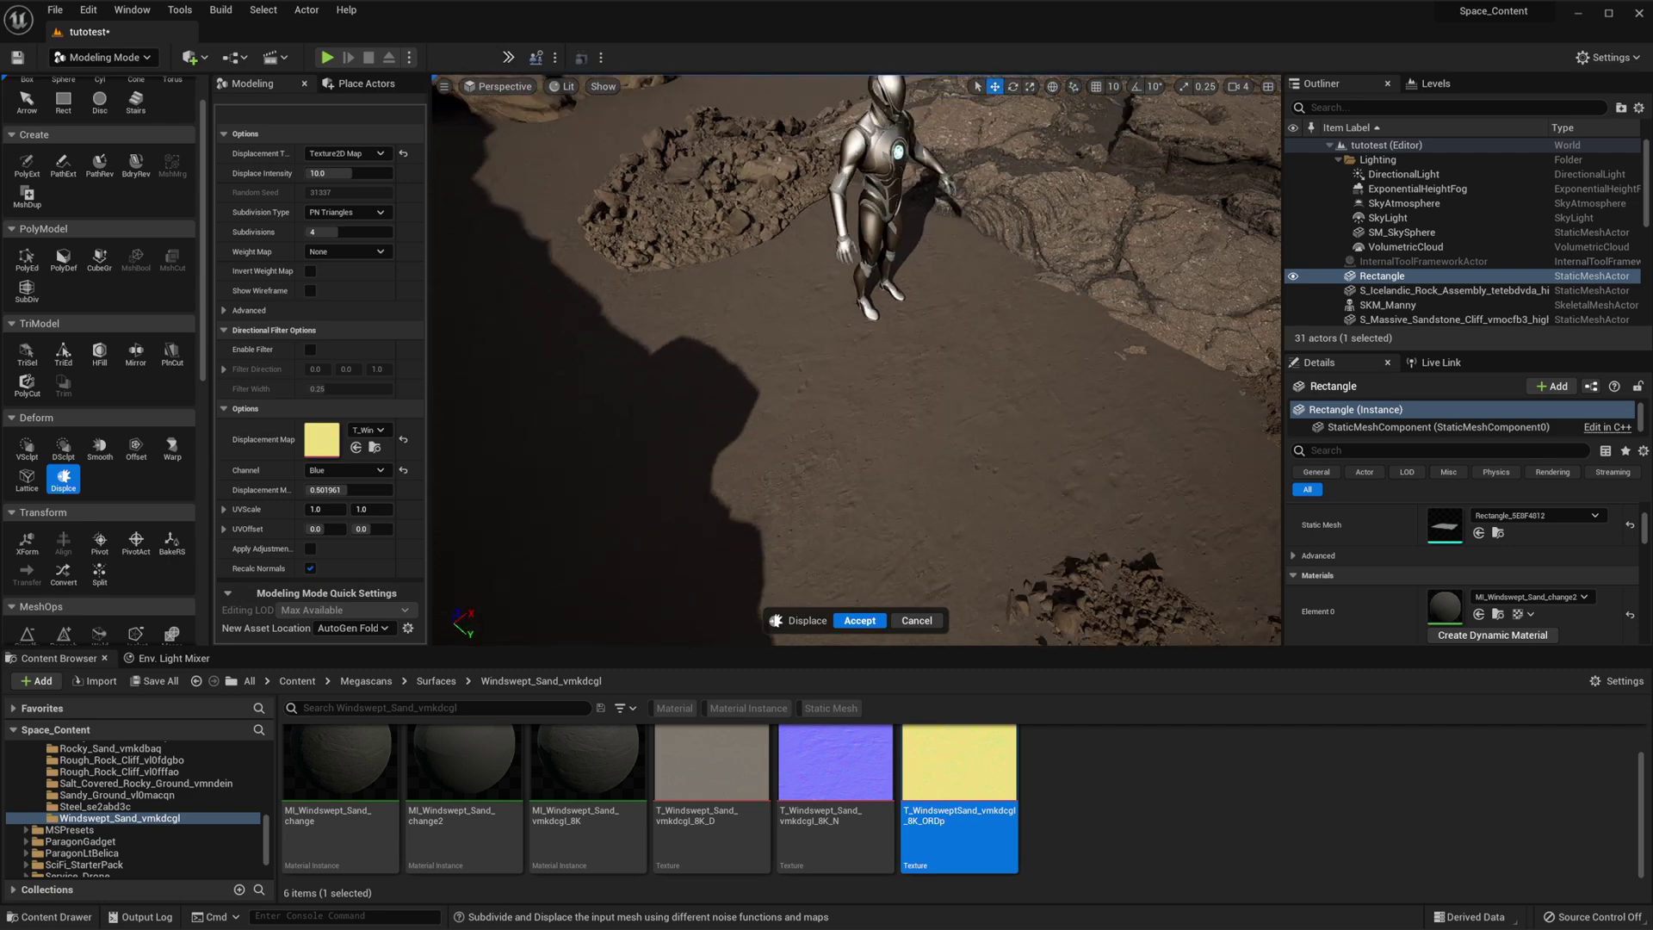
scroll(888, 327, "down", 6)
key("w")
mouse_move(888, 327)
right_mouse_down()
mouse_move(848, 370)
mouse_move(848, 318)
mouse_move(887, 383)
mouse_move(891, 329)
right_mouse_up()
key("s")
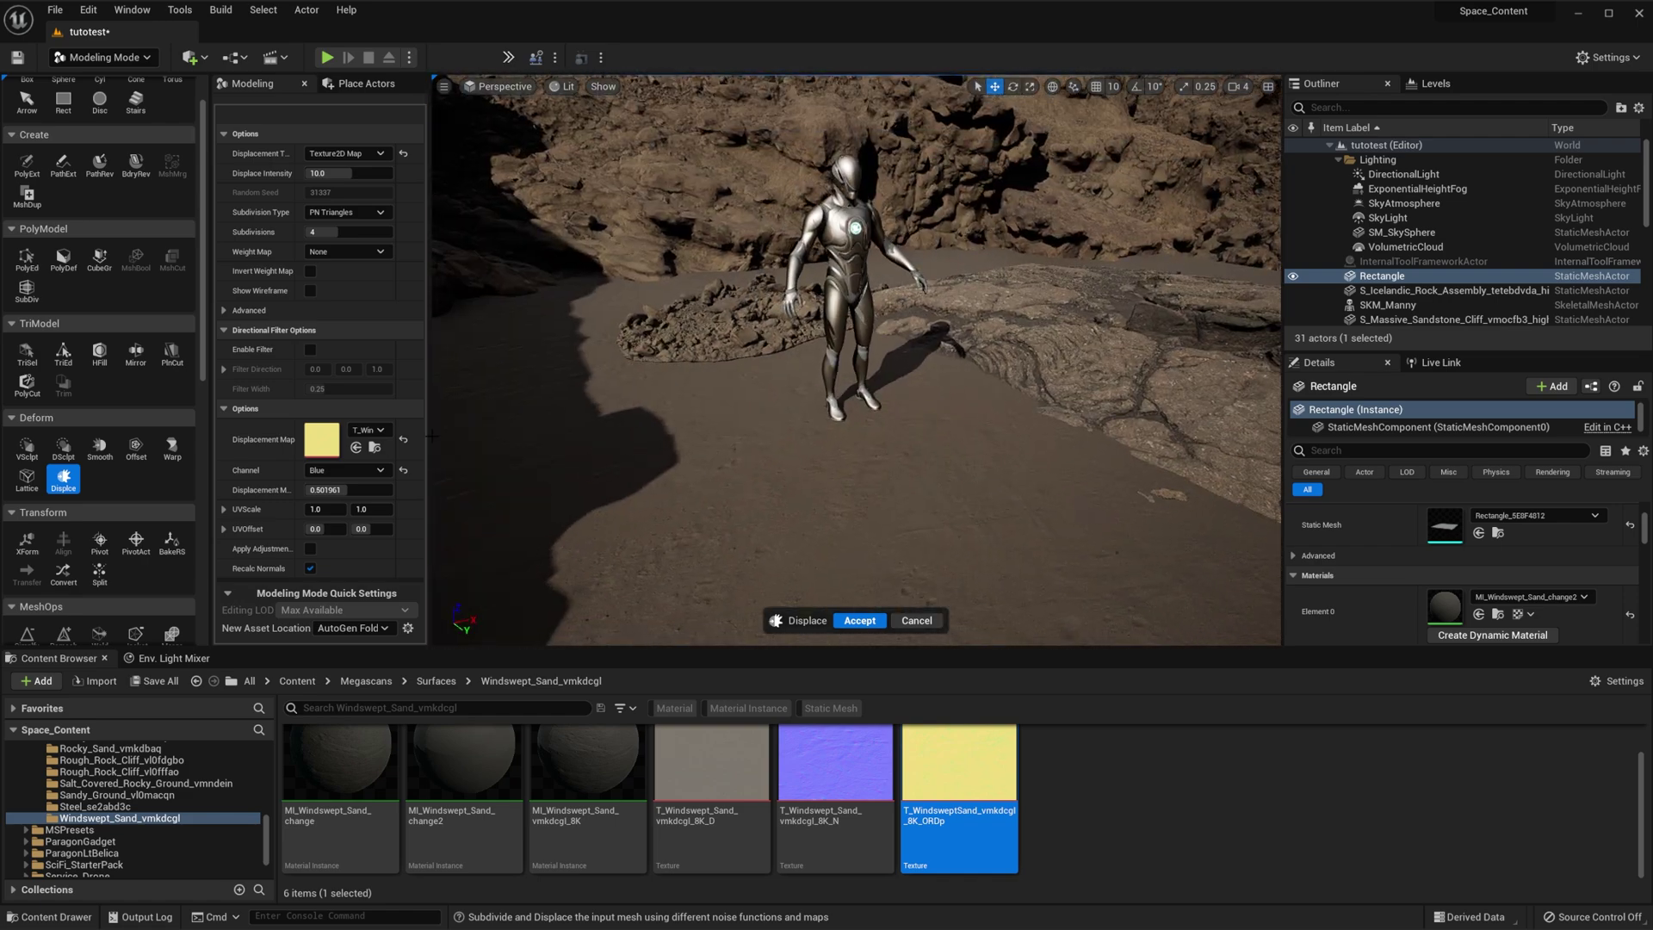
left_click(366, 508)
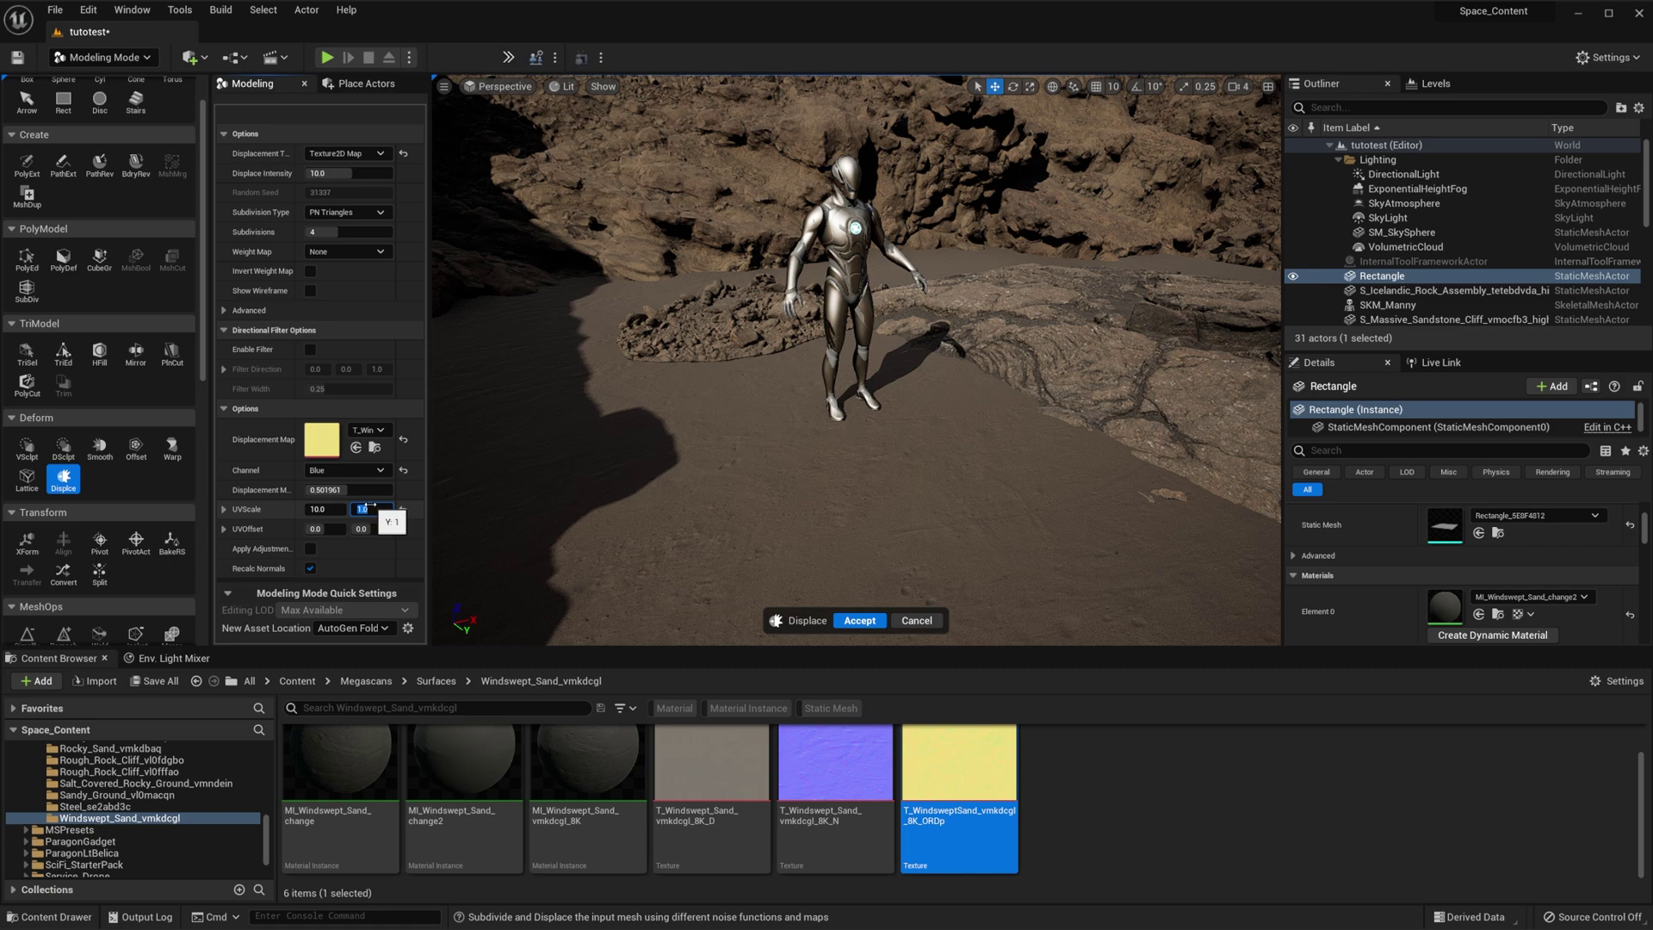
key("Return")
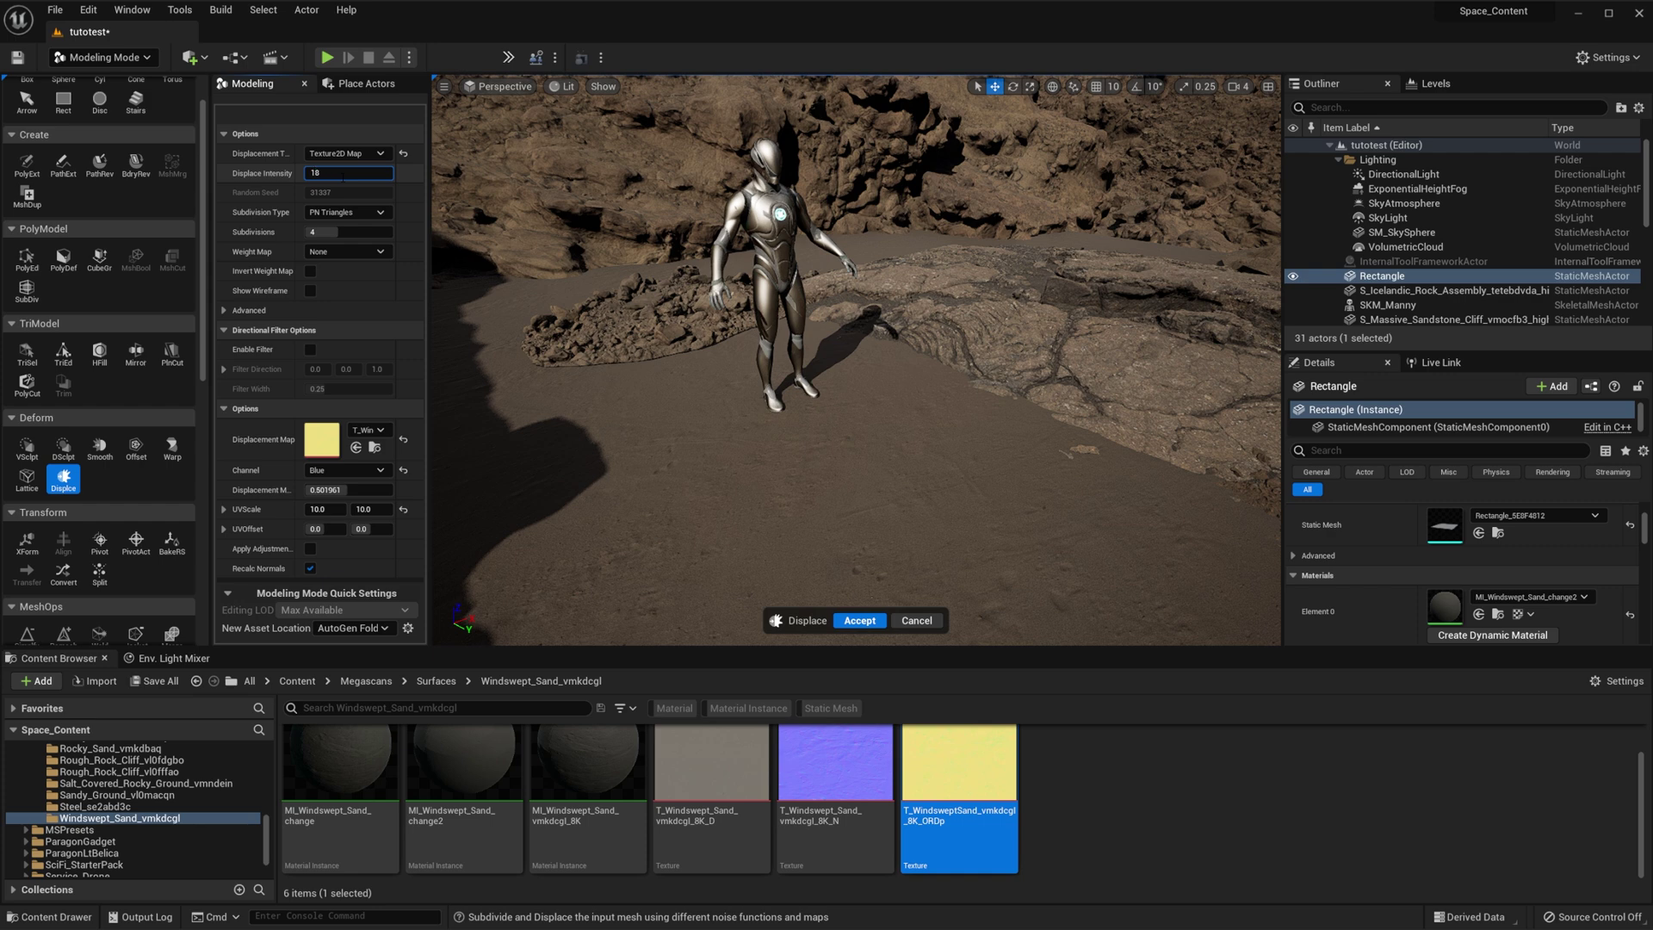
- Set the displace intensity to 18 and the subdivisions to 10, and accept the displacement
left_click(340, 228)
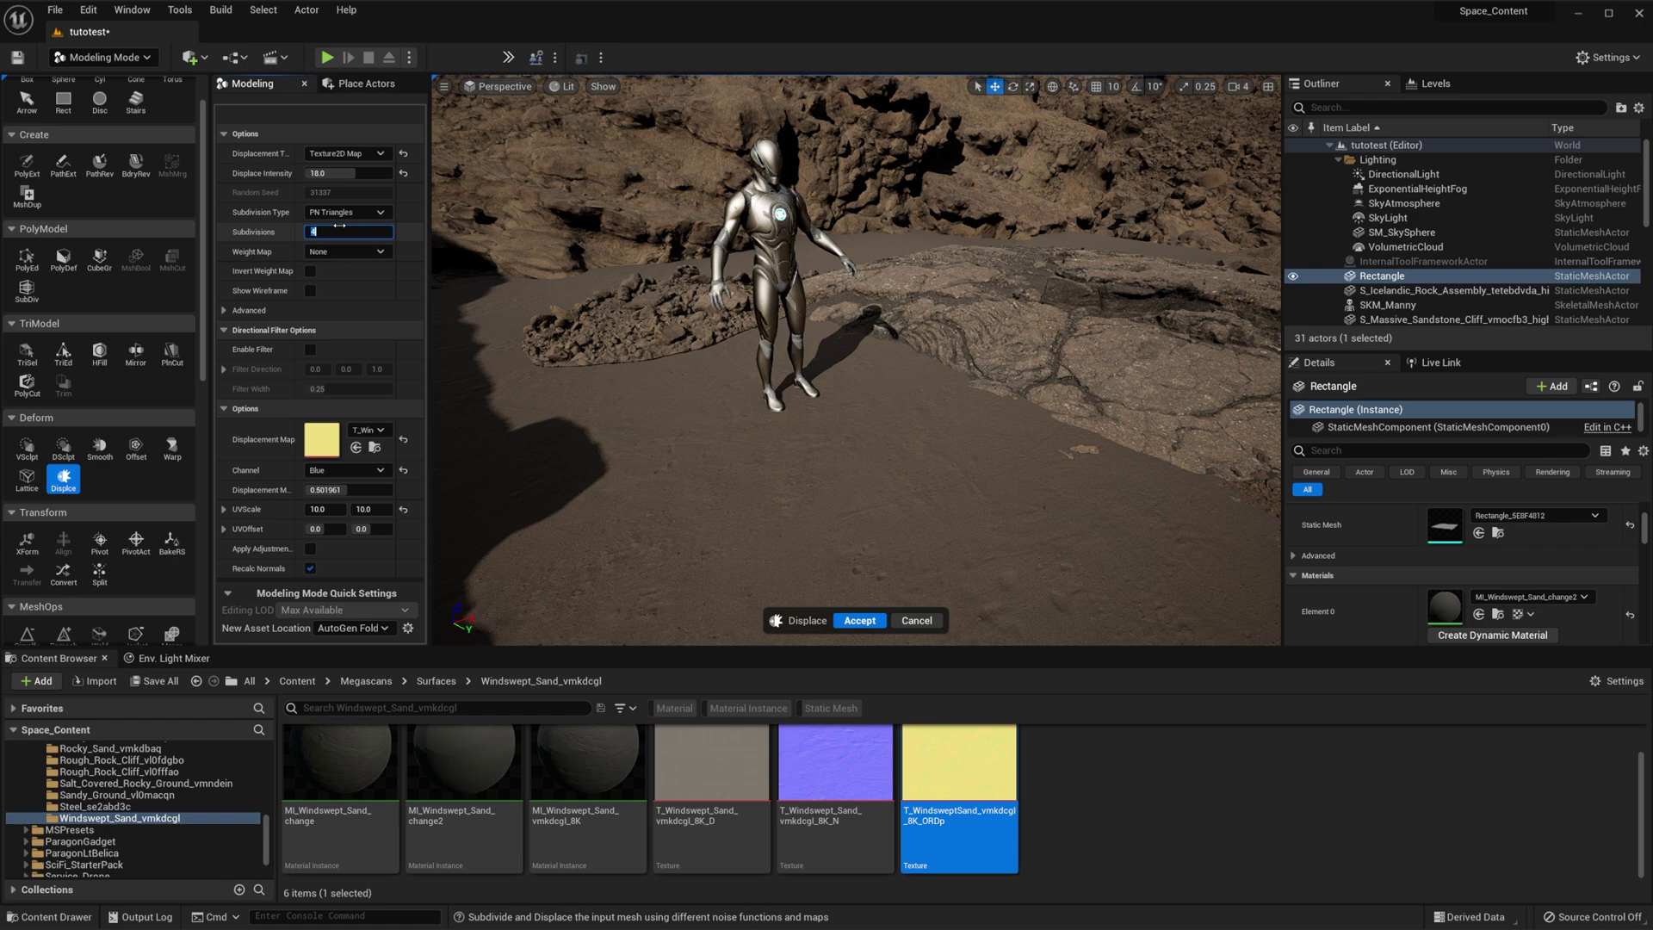
type("10")
key("Return")
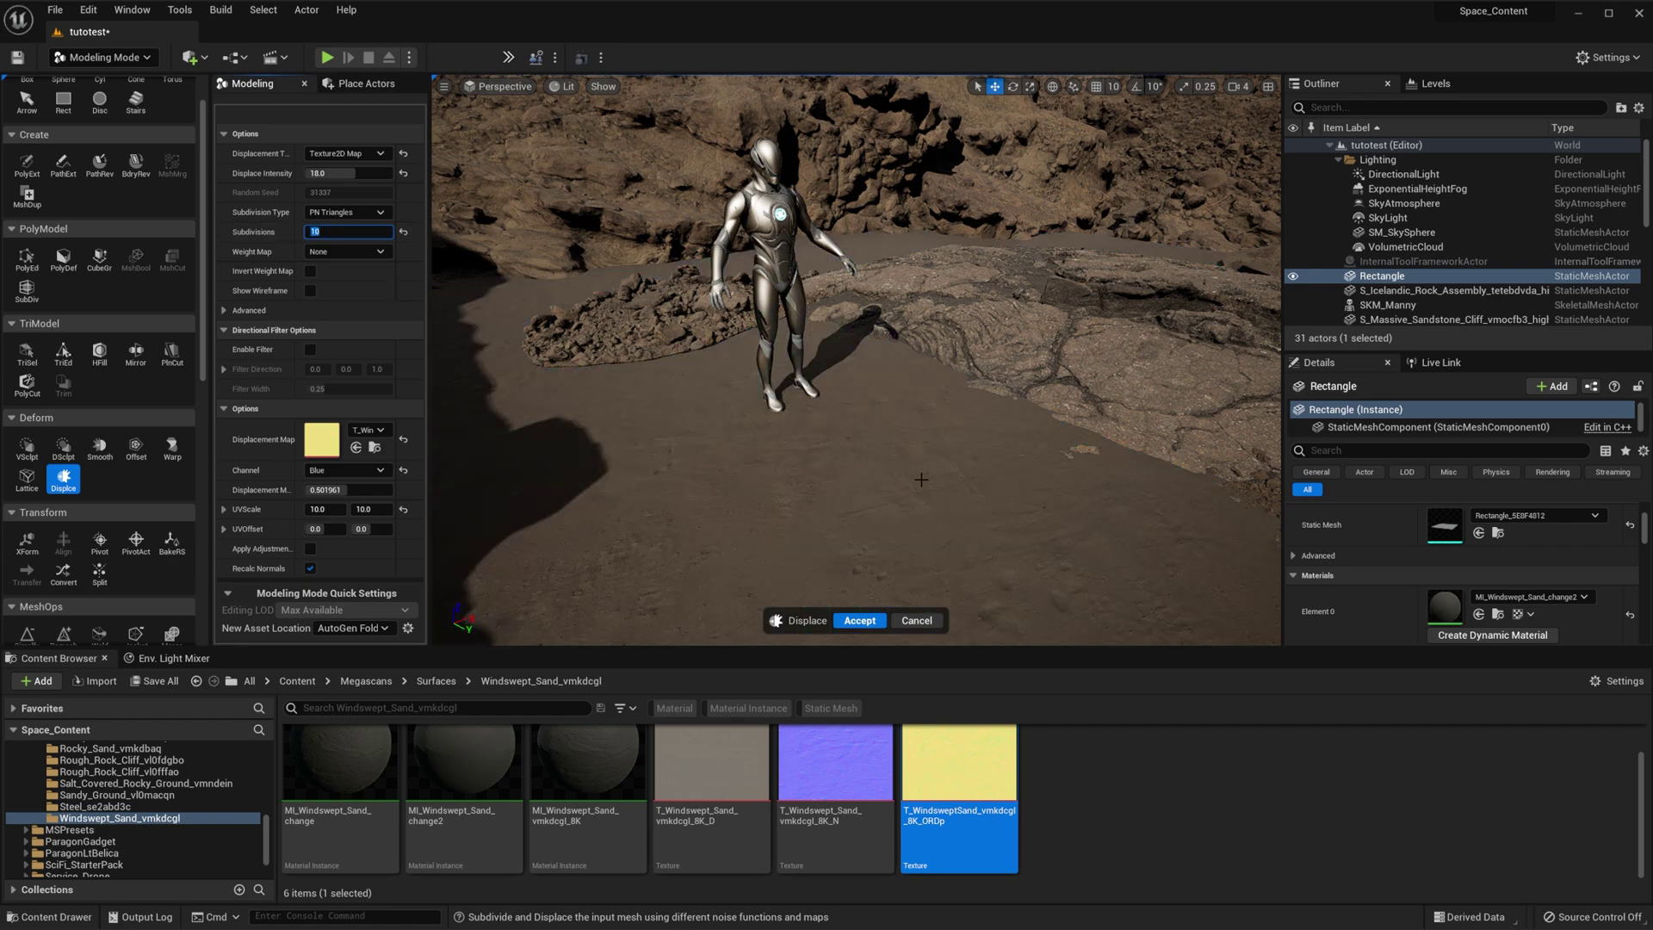
scroll(921, 480, "up", 3)
scroll(1017, 508, "up", 5)
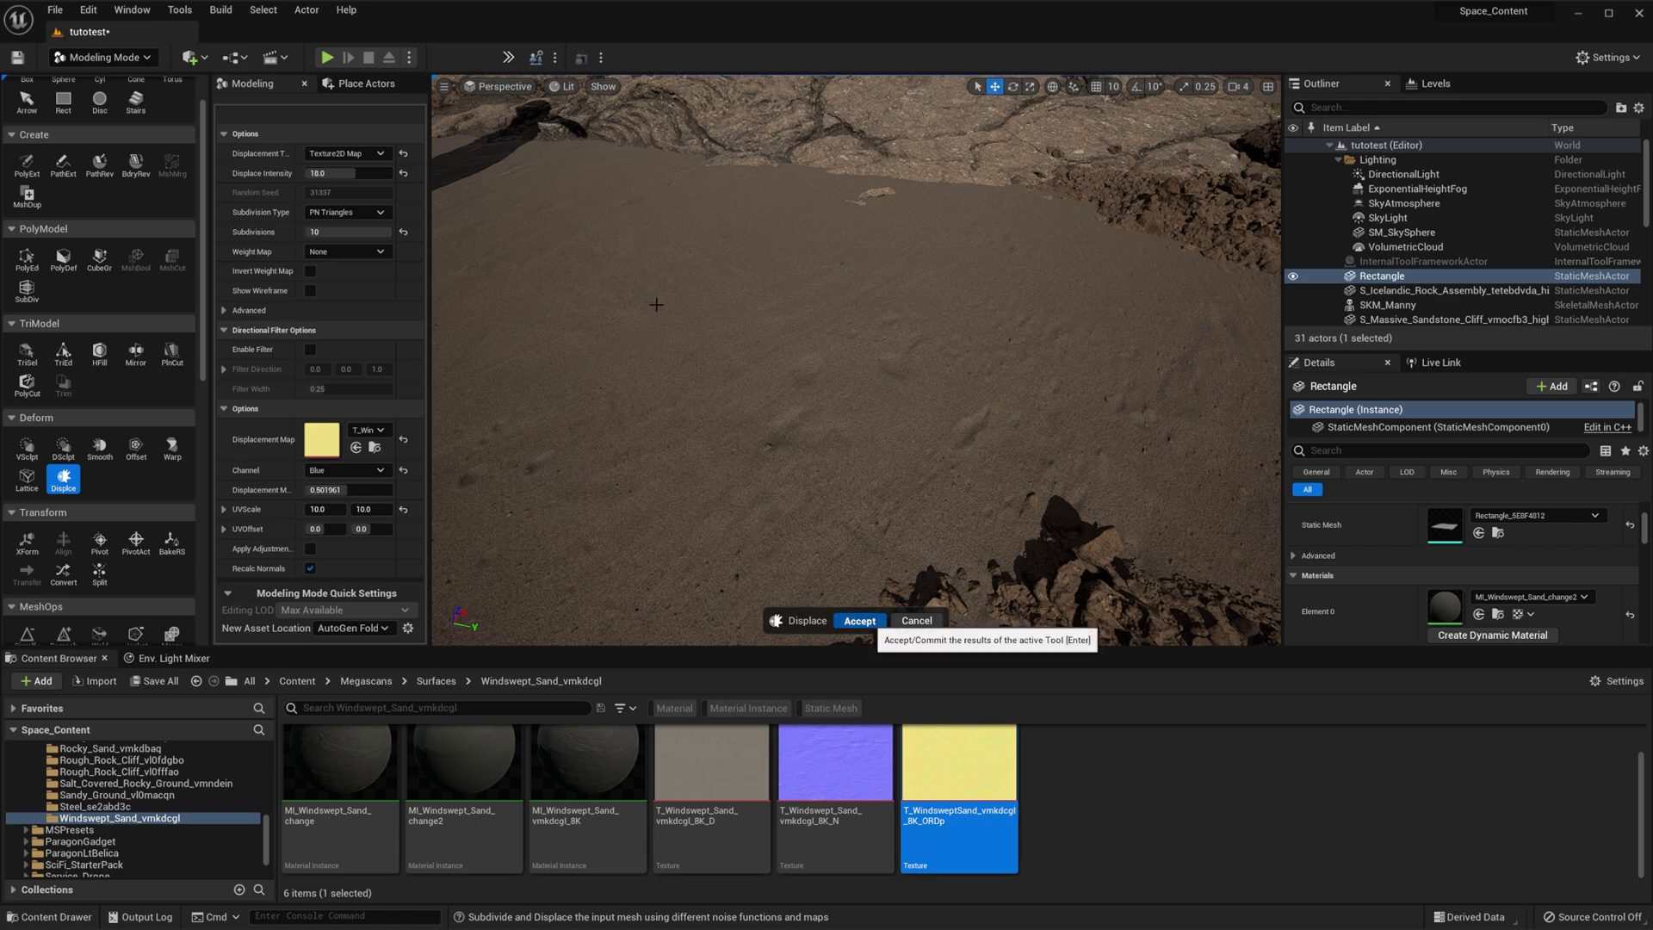
right_click_drag(664, 317, 517, 301)
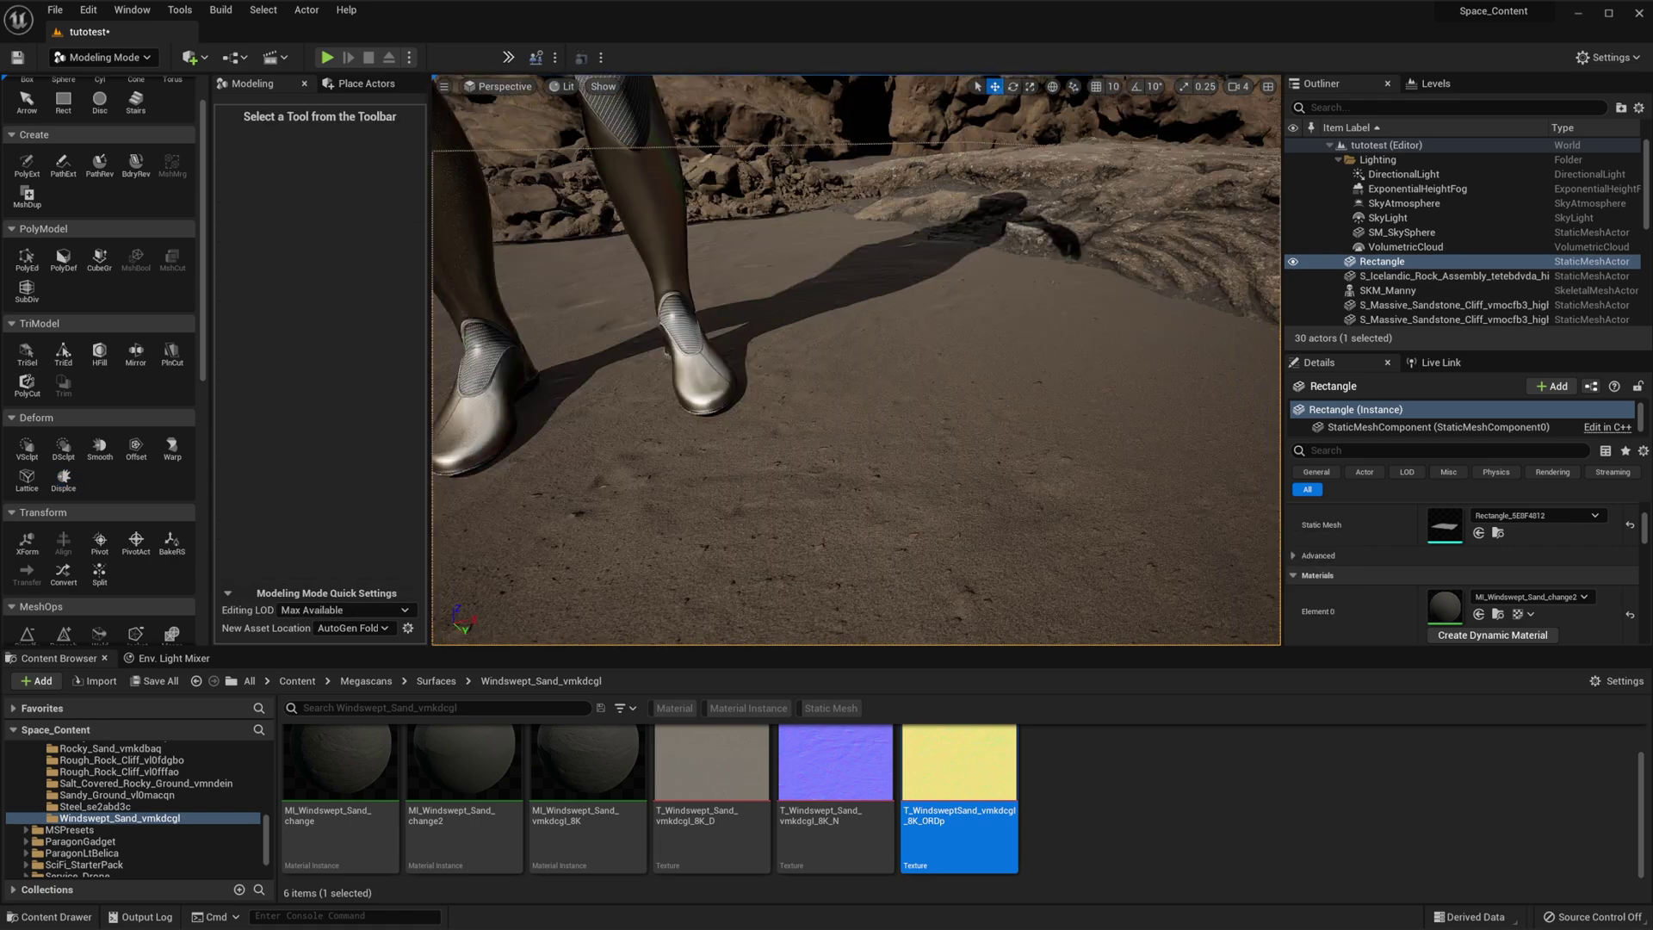
- Inspect the displaced ground's mesh around the character in Wireframe view, and return to Lit view
right_click_drag(775, 345, 973, 344)
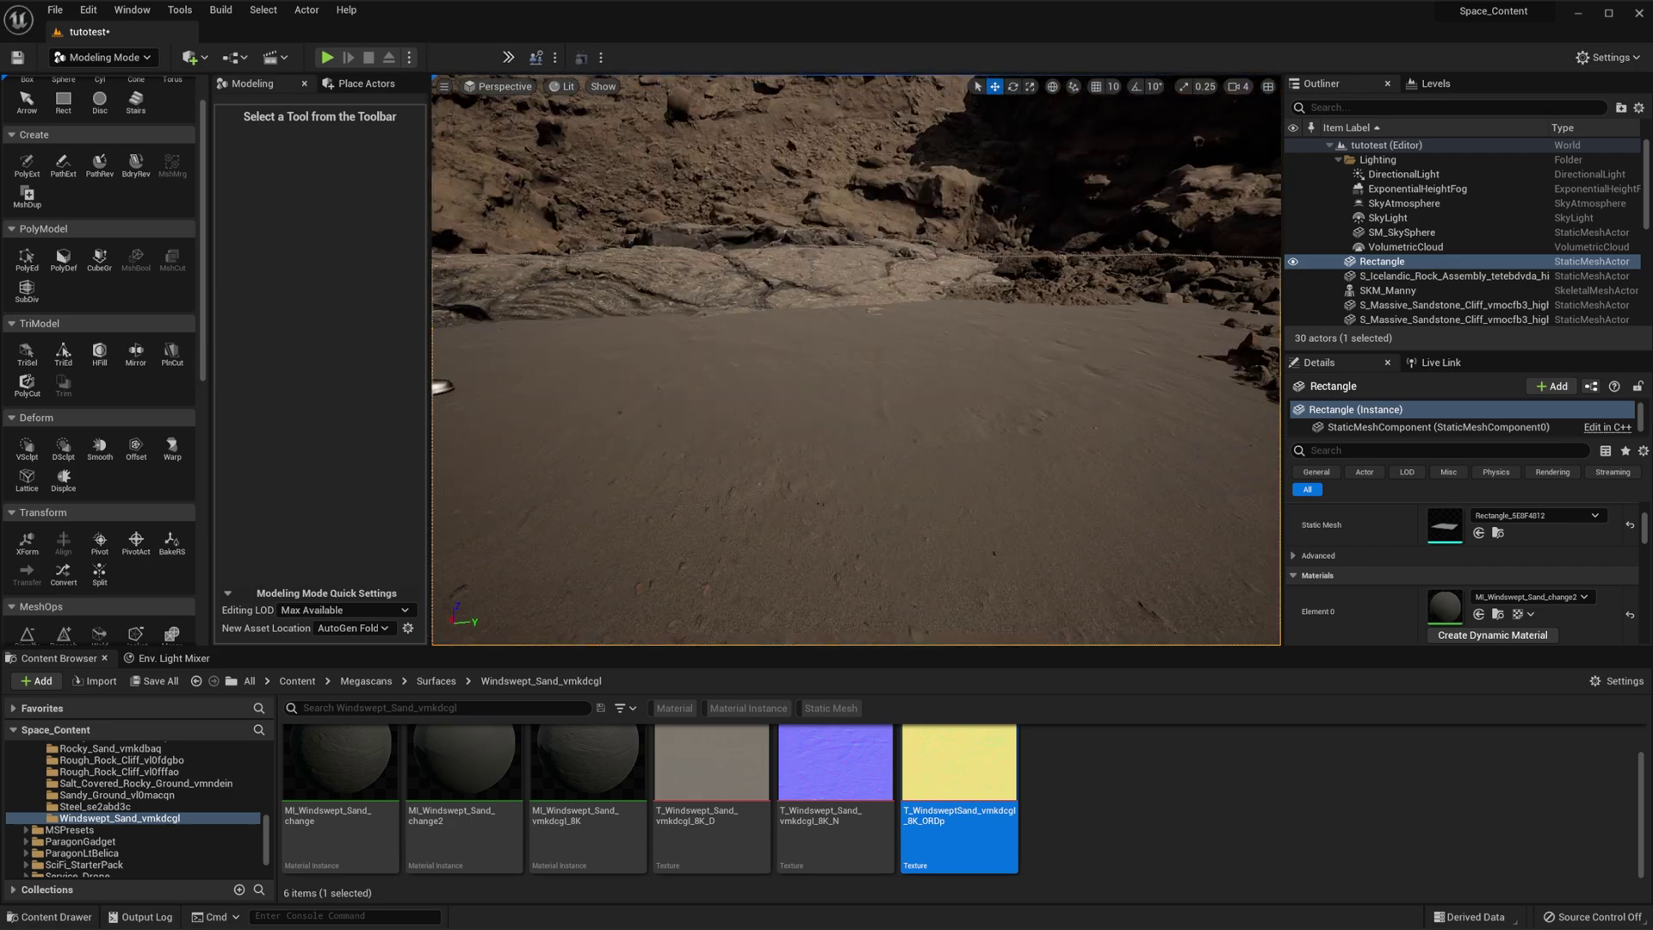
scroll(777, 316, "down", 3)
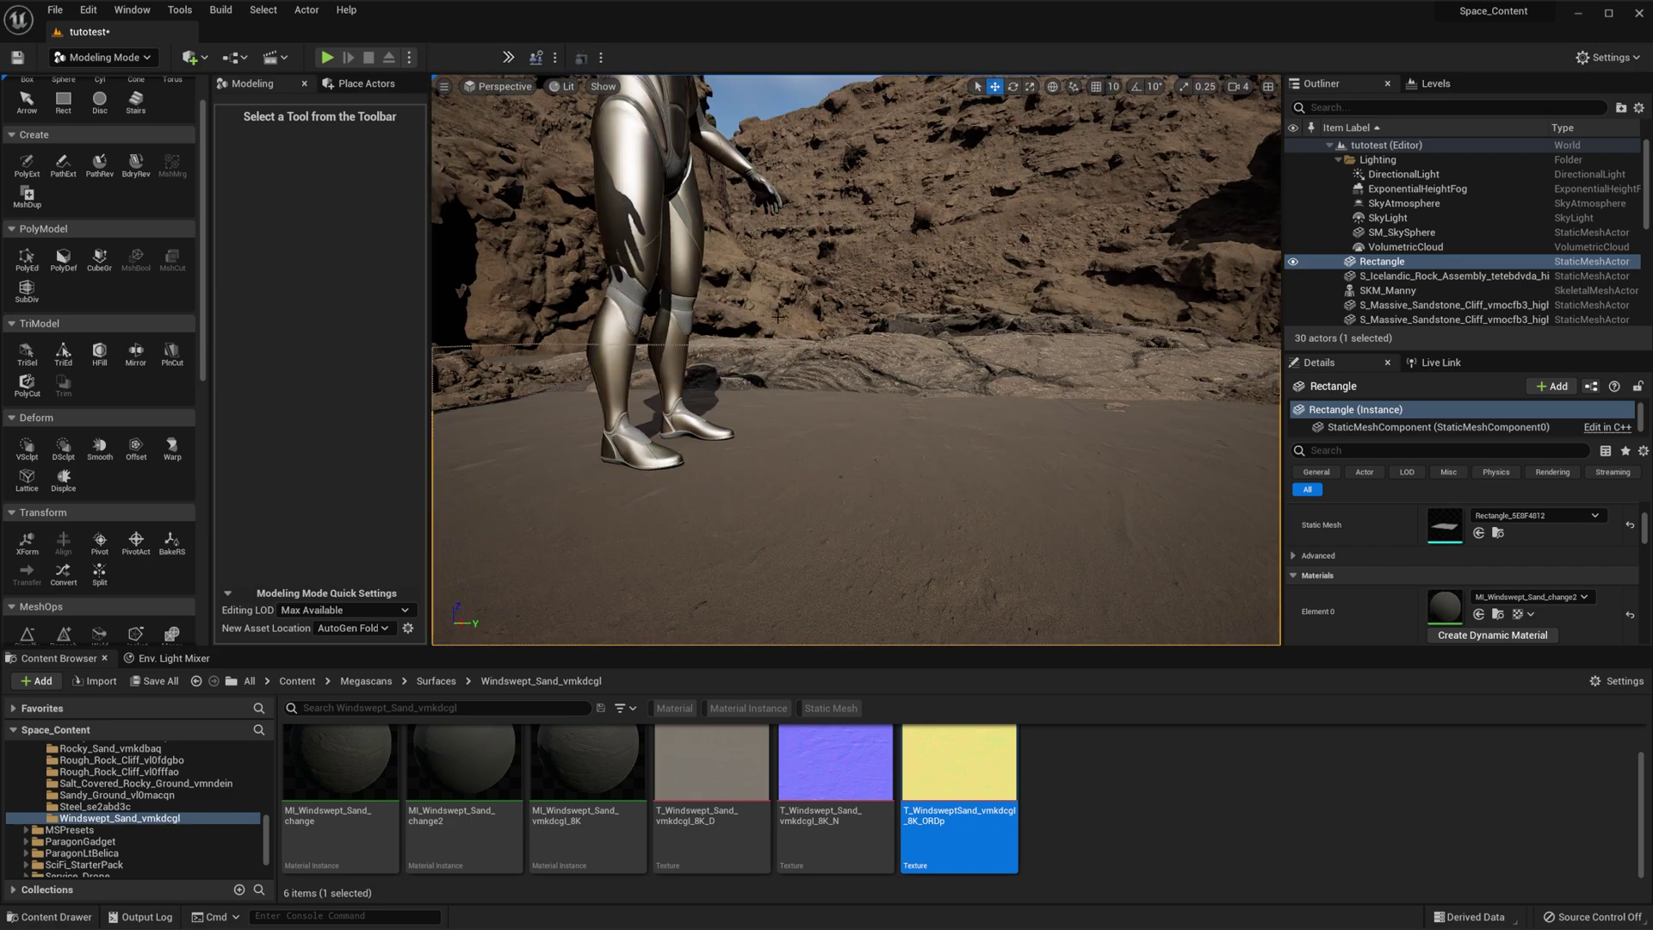
left_click(564, 86)
left_click(598, 159)
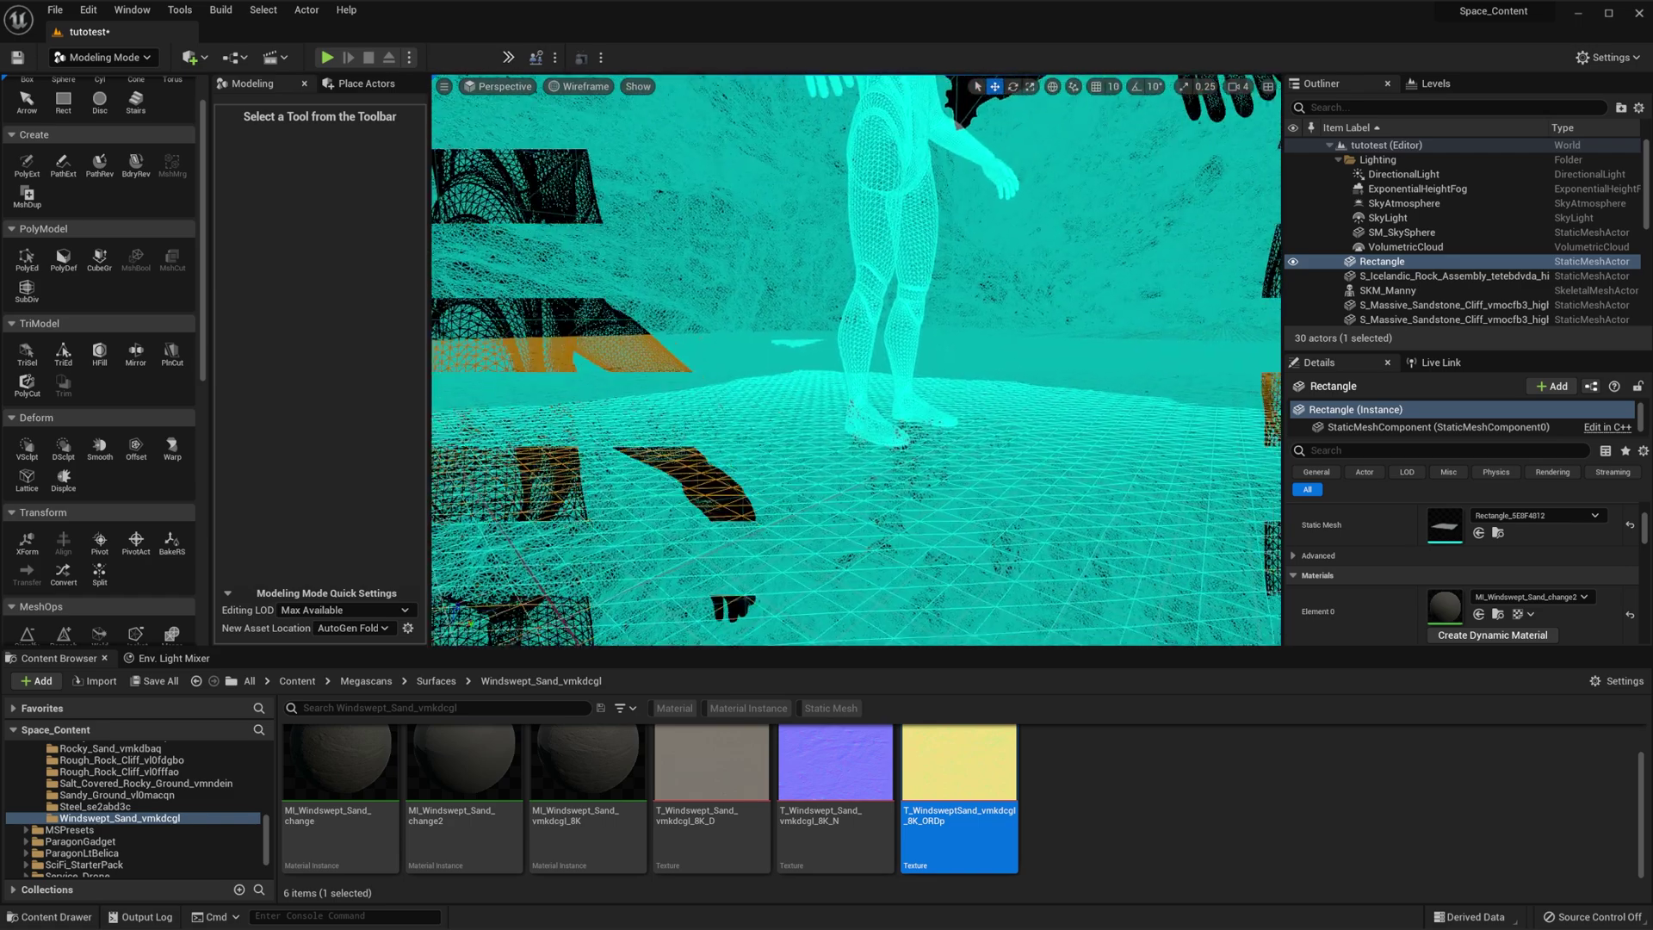
right_click_drag(955, 413, 1047, 464)
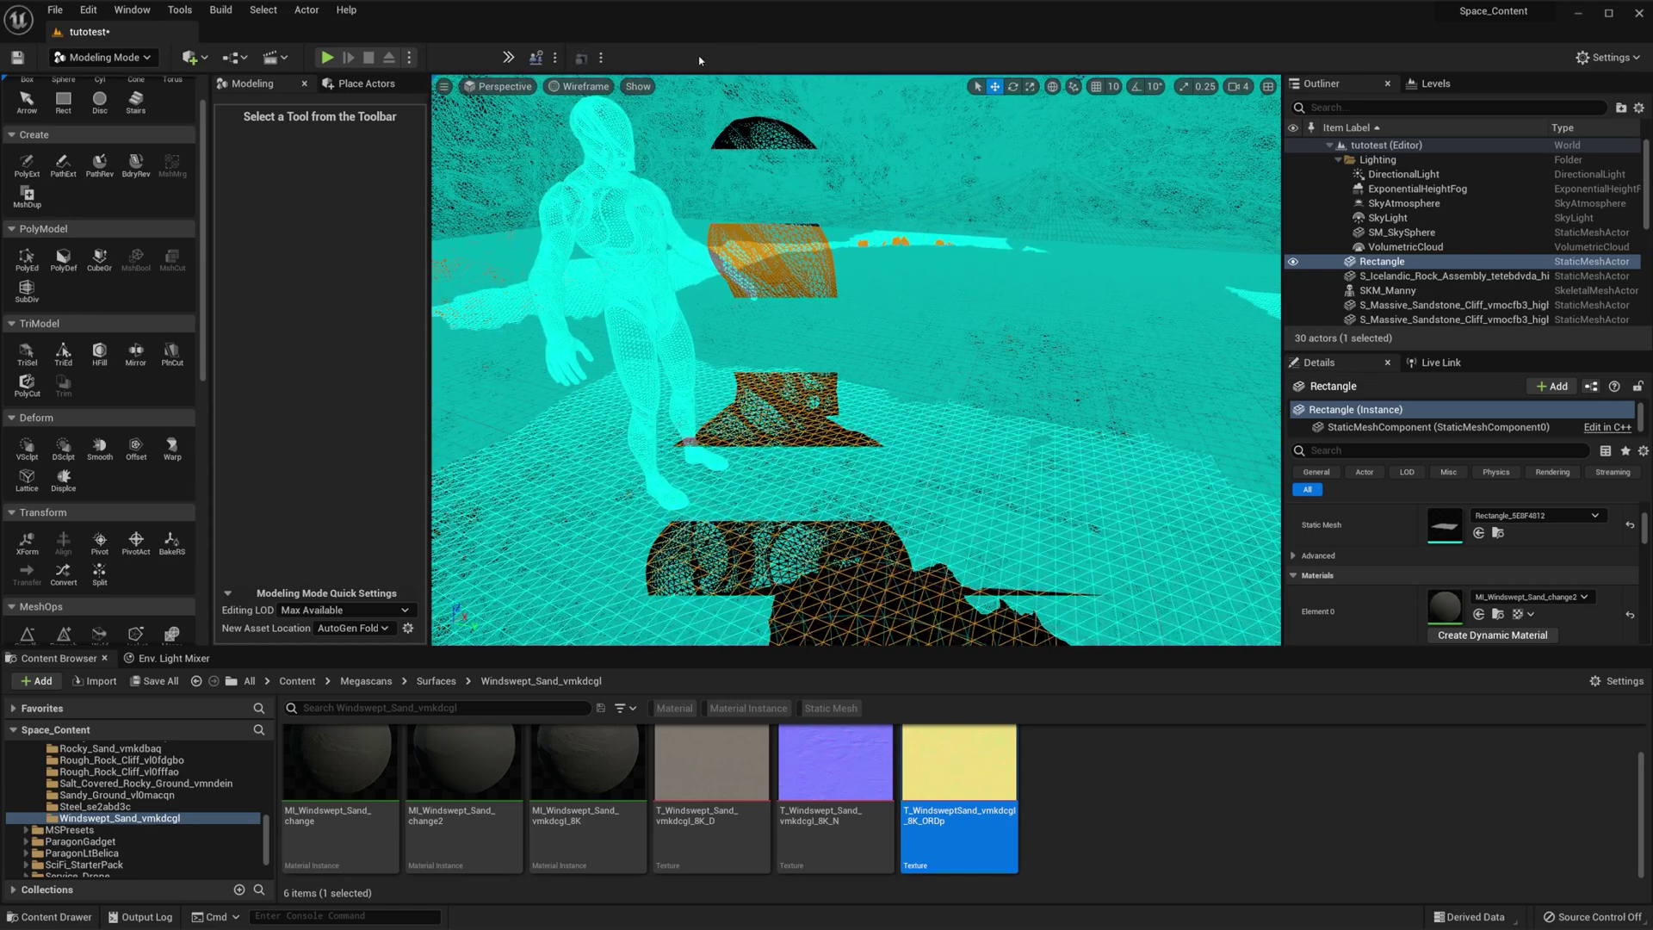
left_click(585, 87)
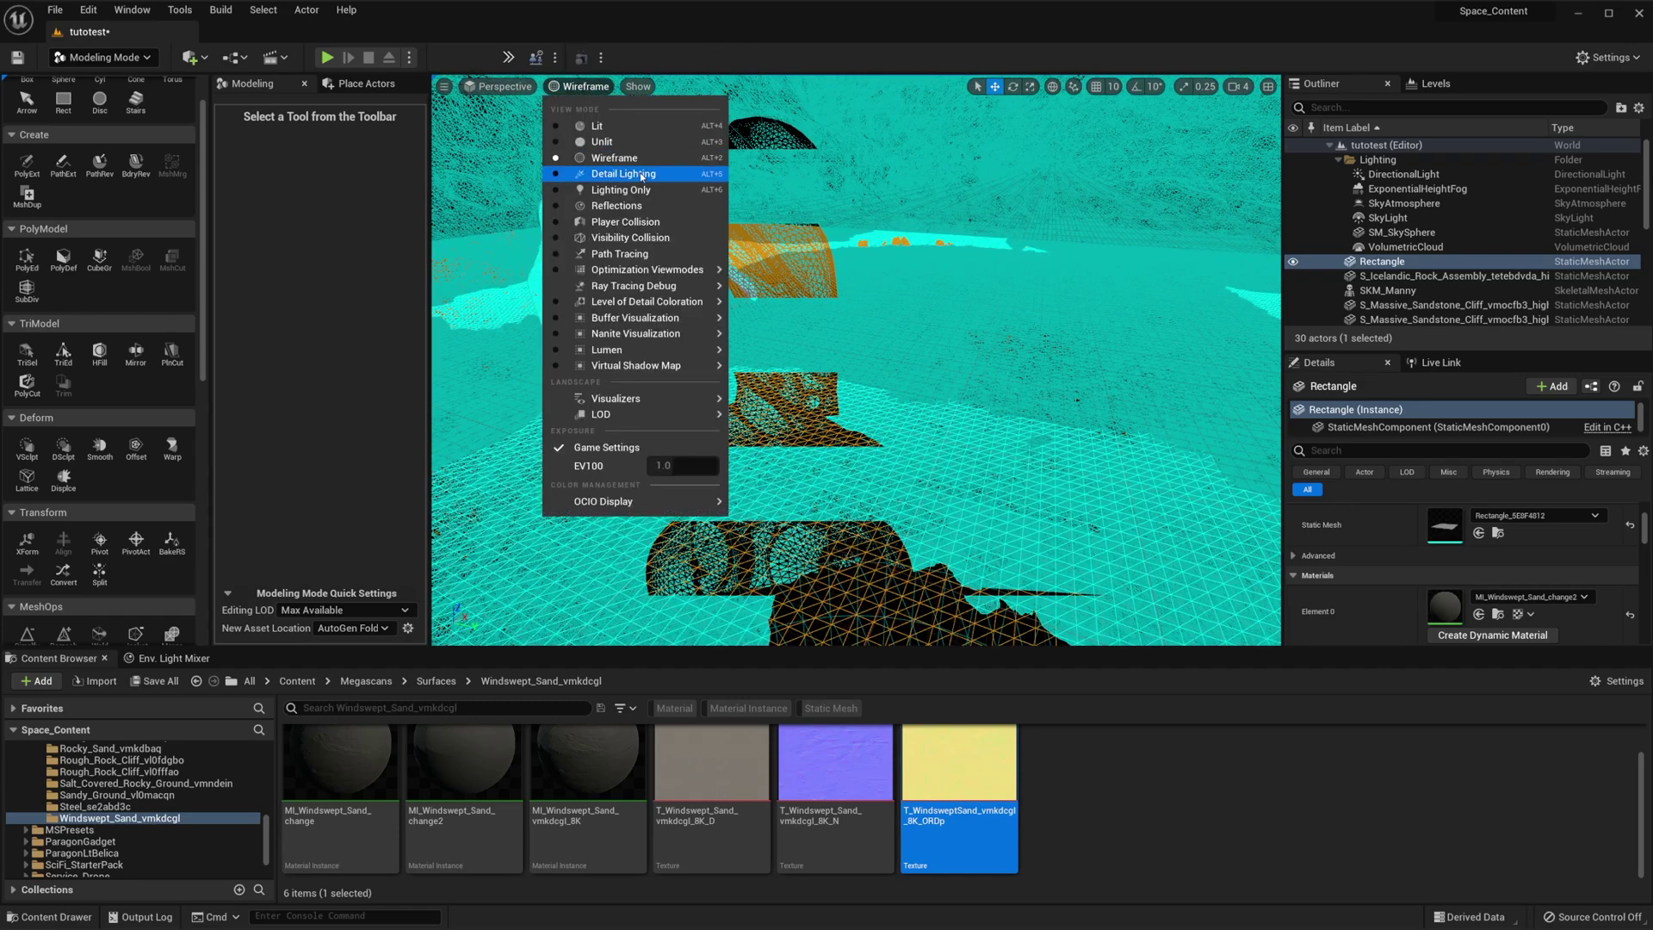
left_click(625, 125)
- Show only the ground rectangle and examine its mesh density in Wireframe view
right_click(926, 442)
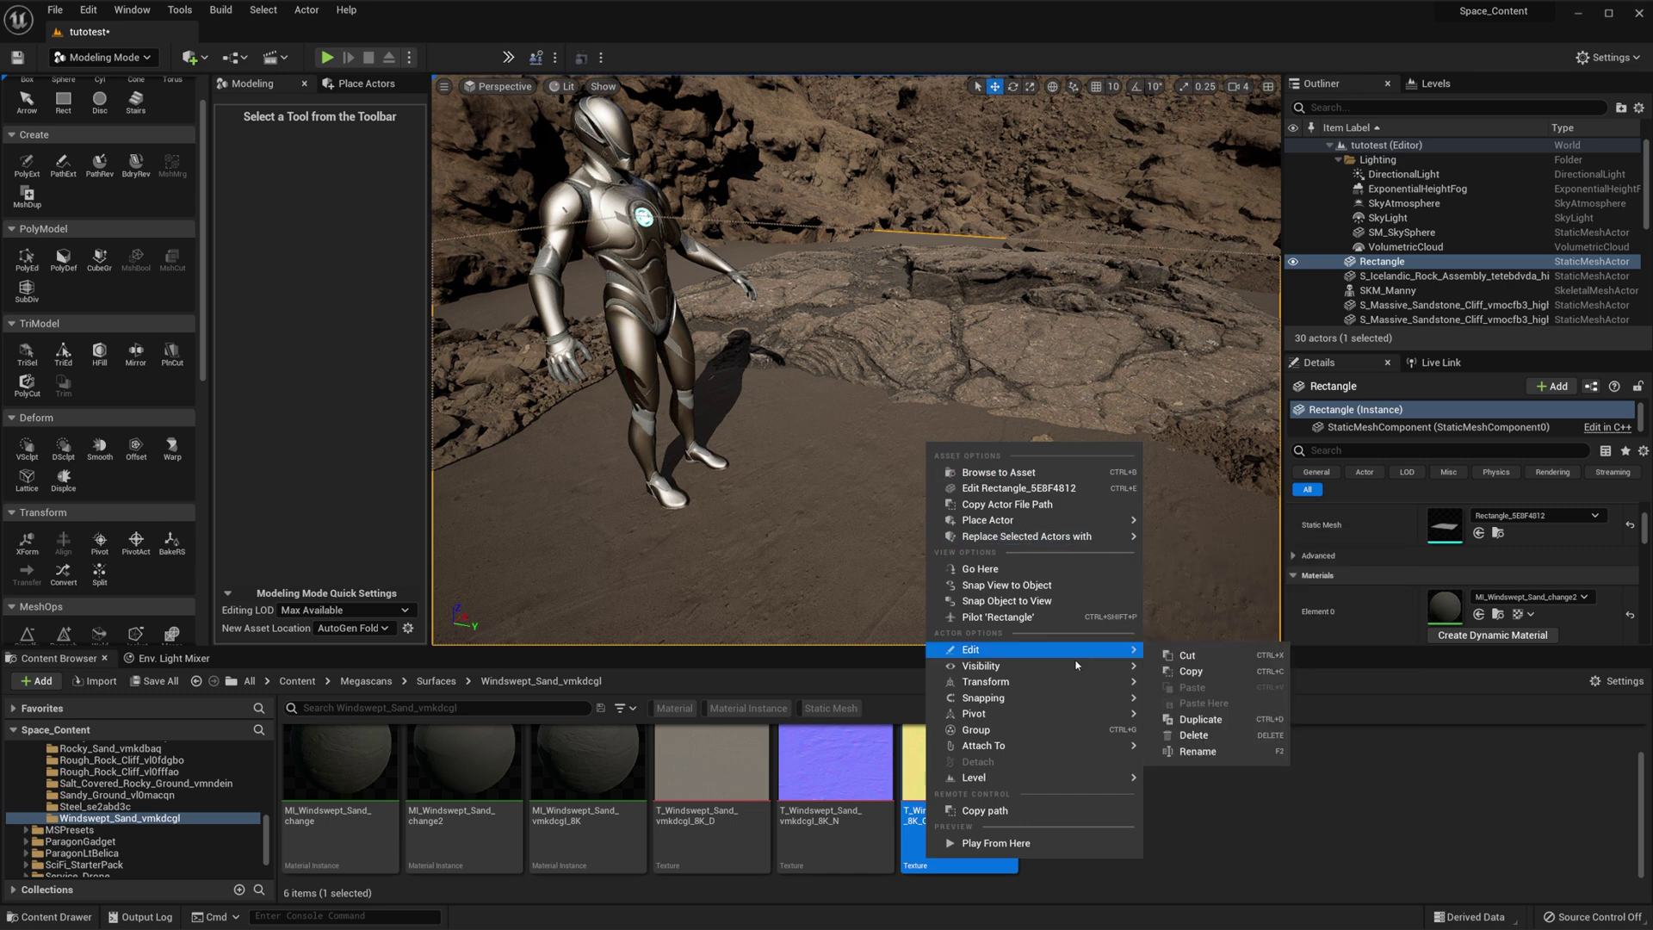
mouse_move(1016, 665)
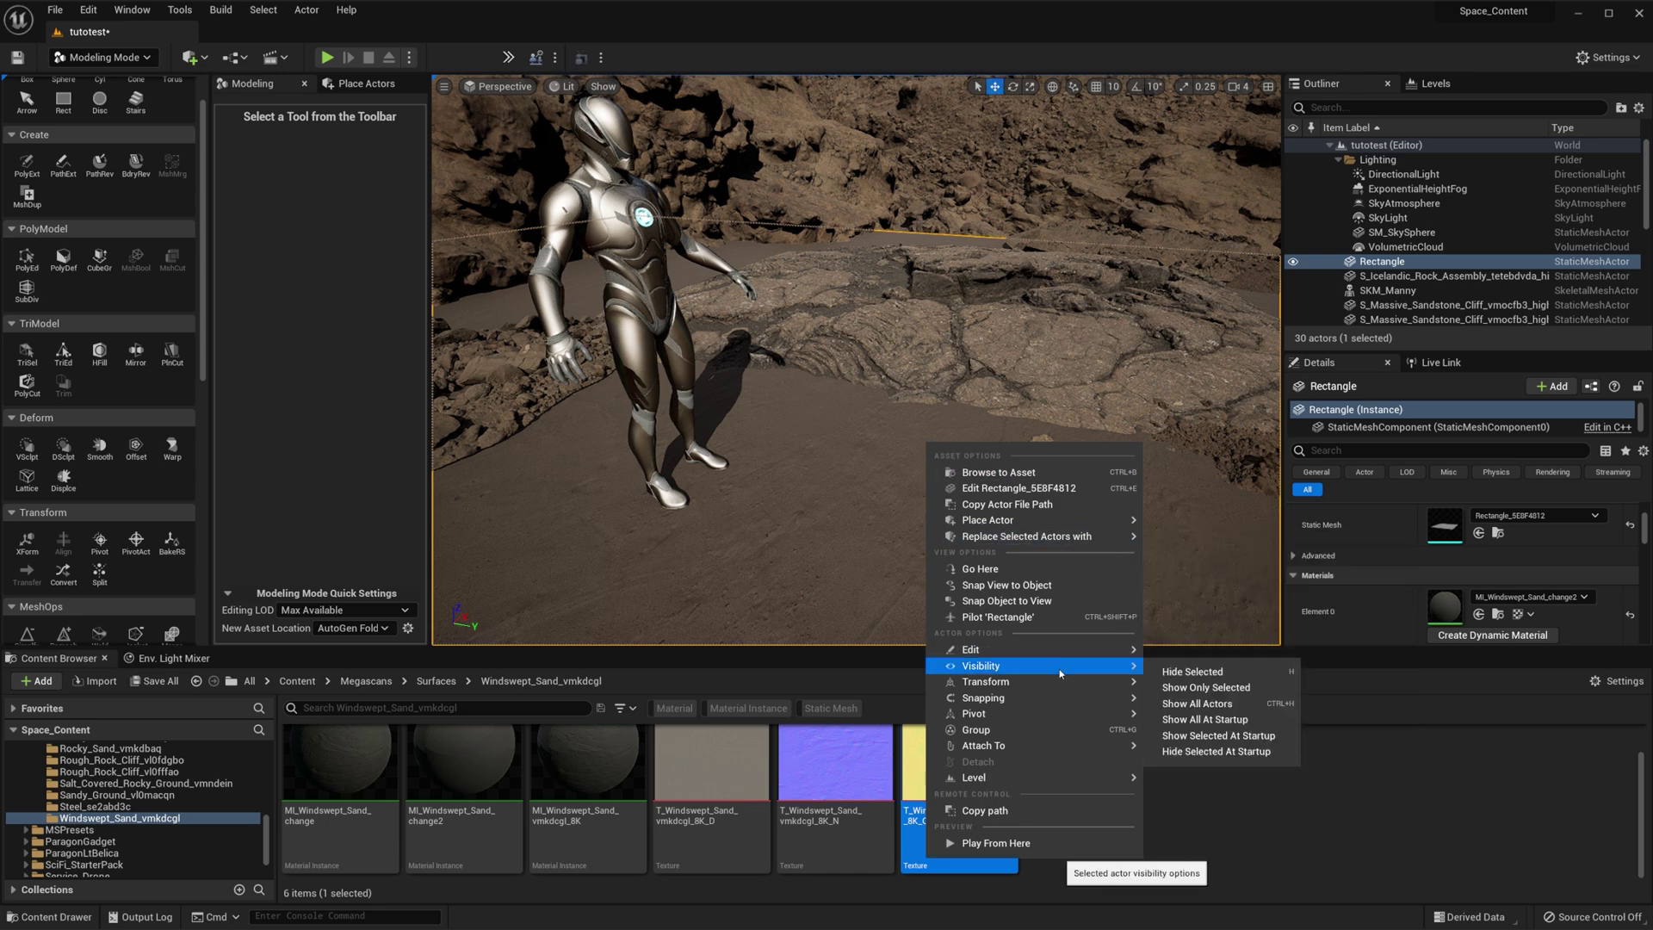
left_click(1184, 687)
left_click(564, 86)
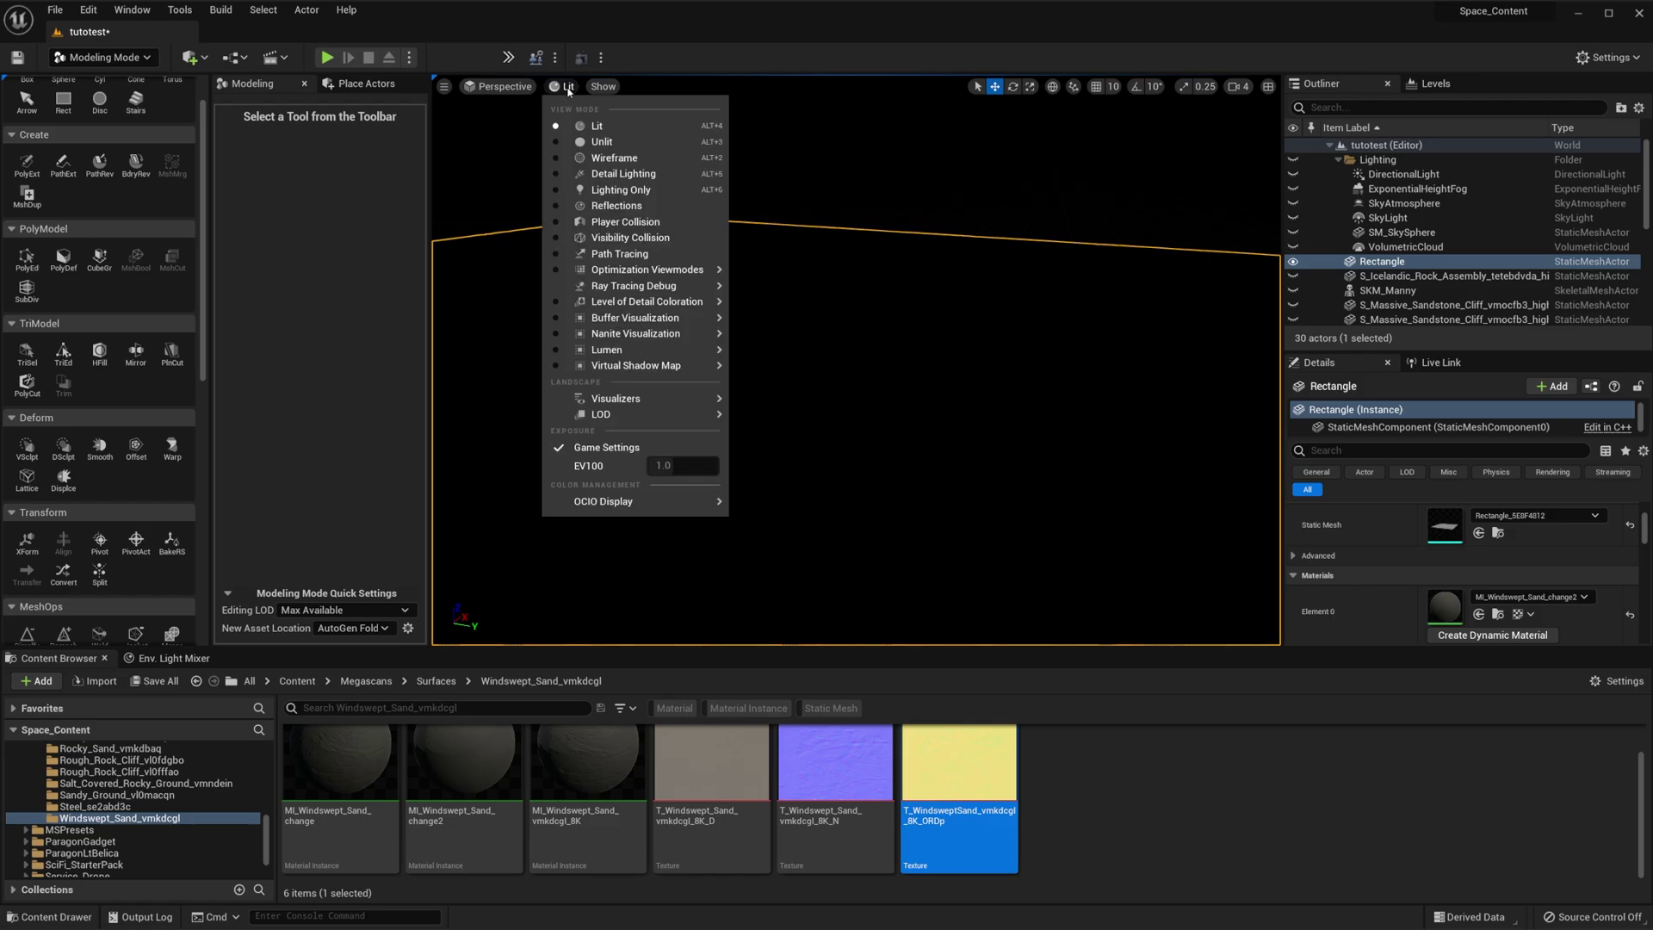
left_click(612, 162)
right_click_drag(970, 303, 927, 273)
- Make all actors in the scene visible again
right_click(928, 439)
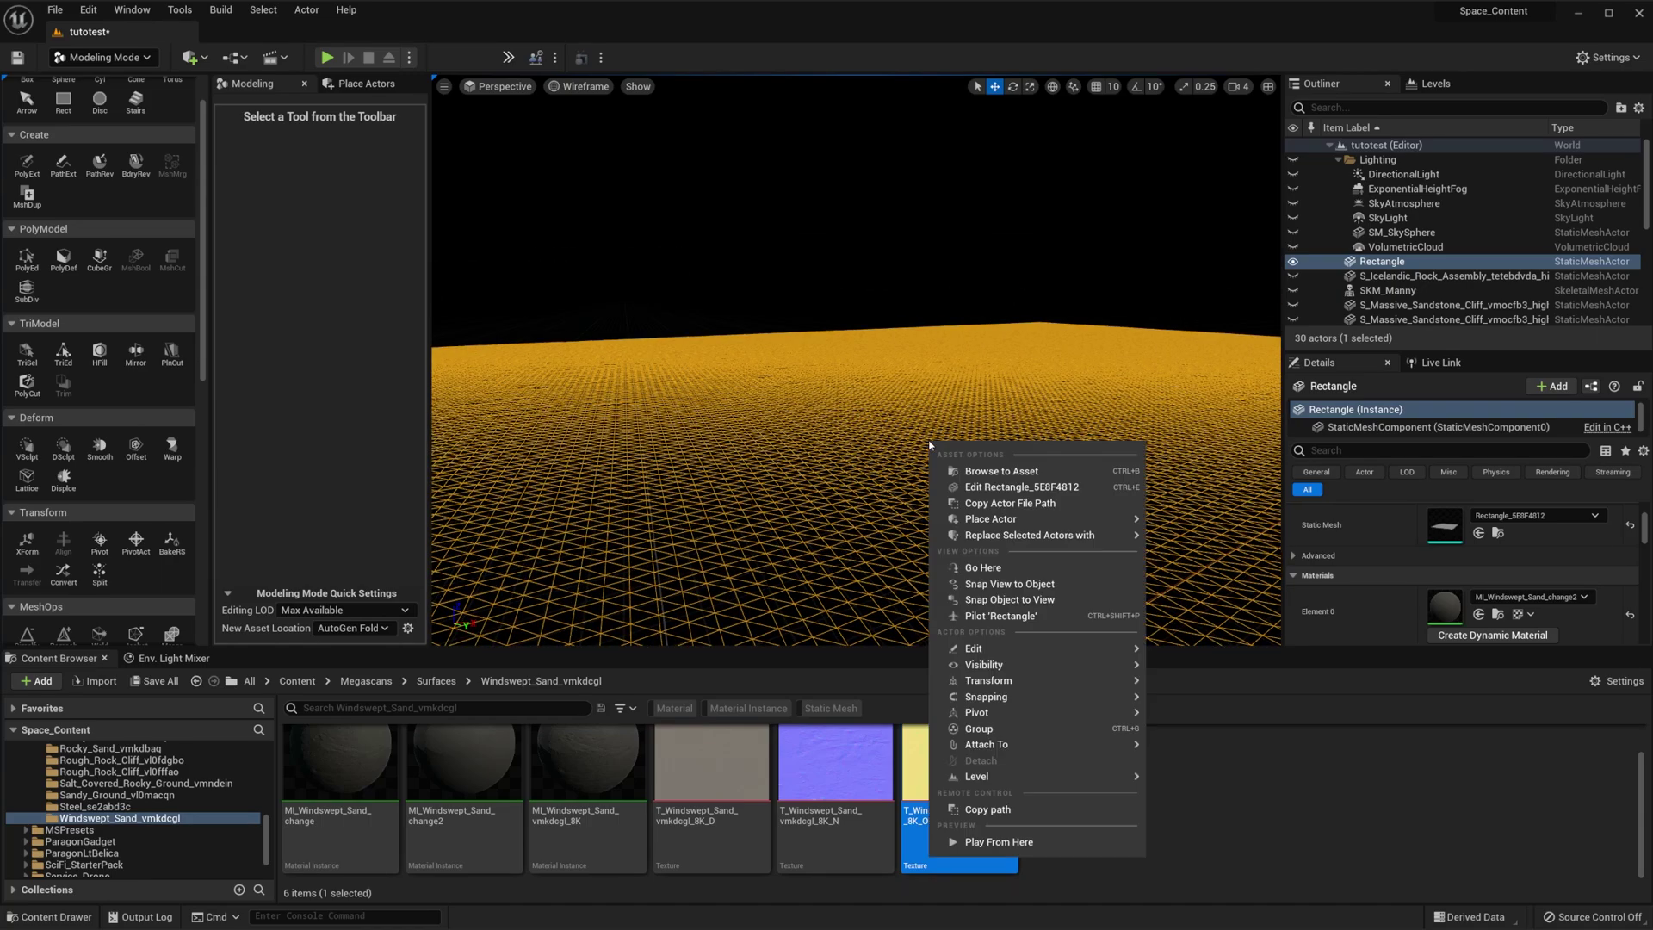
mouse_move(1015, 665)
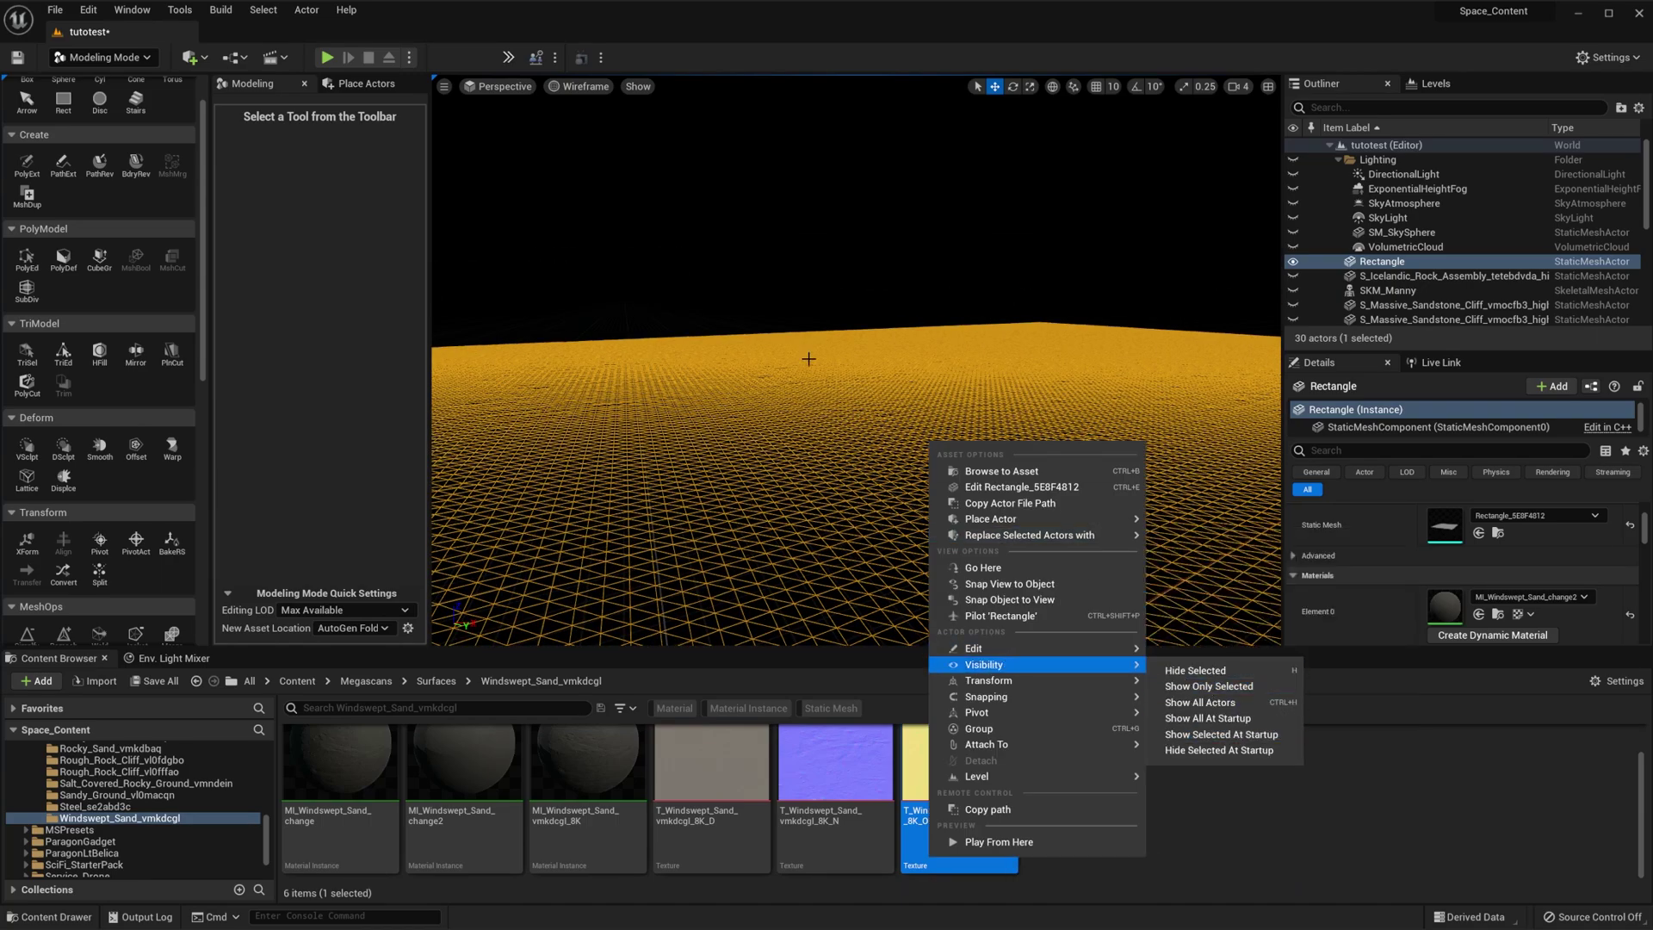
right_click_drag(812, 358, 856, 352)
right_click(856, 351)
mouse_move(947, 575)
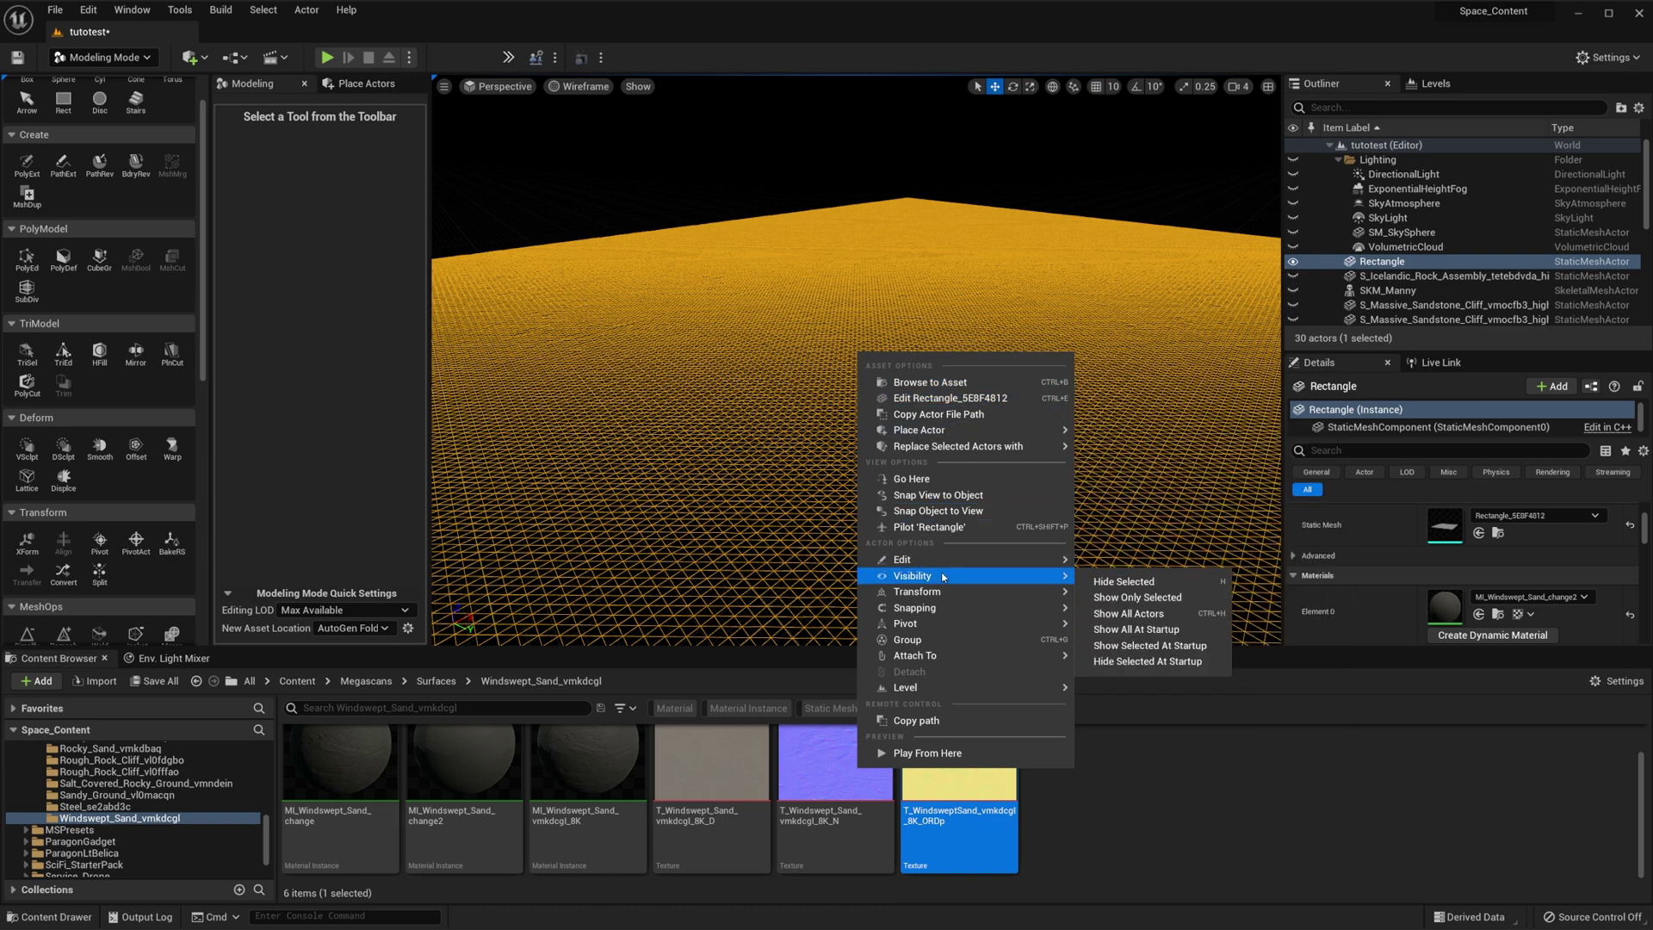
left_click(1140, 613)
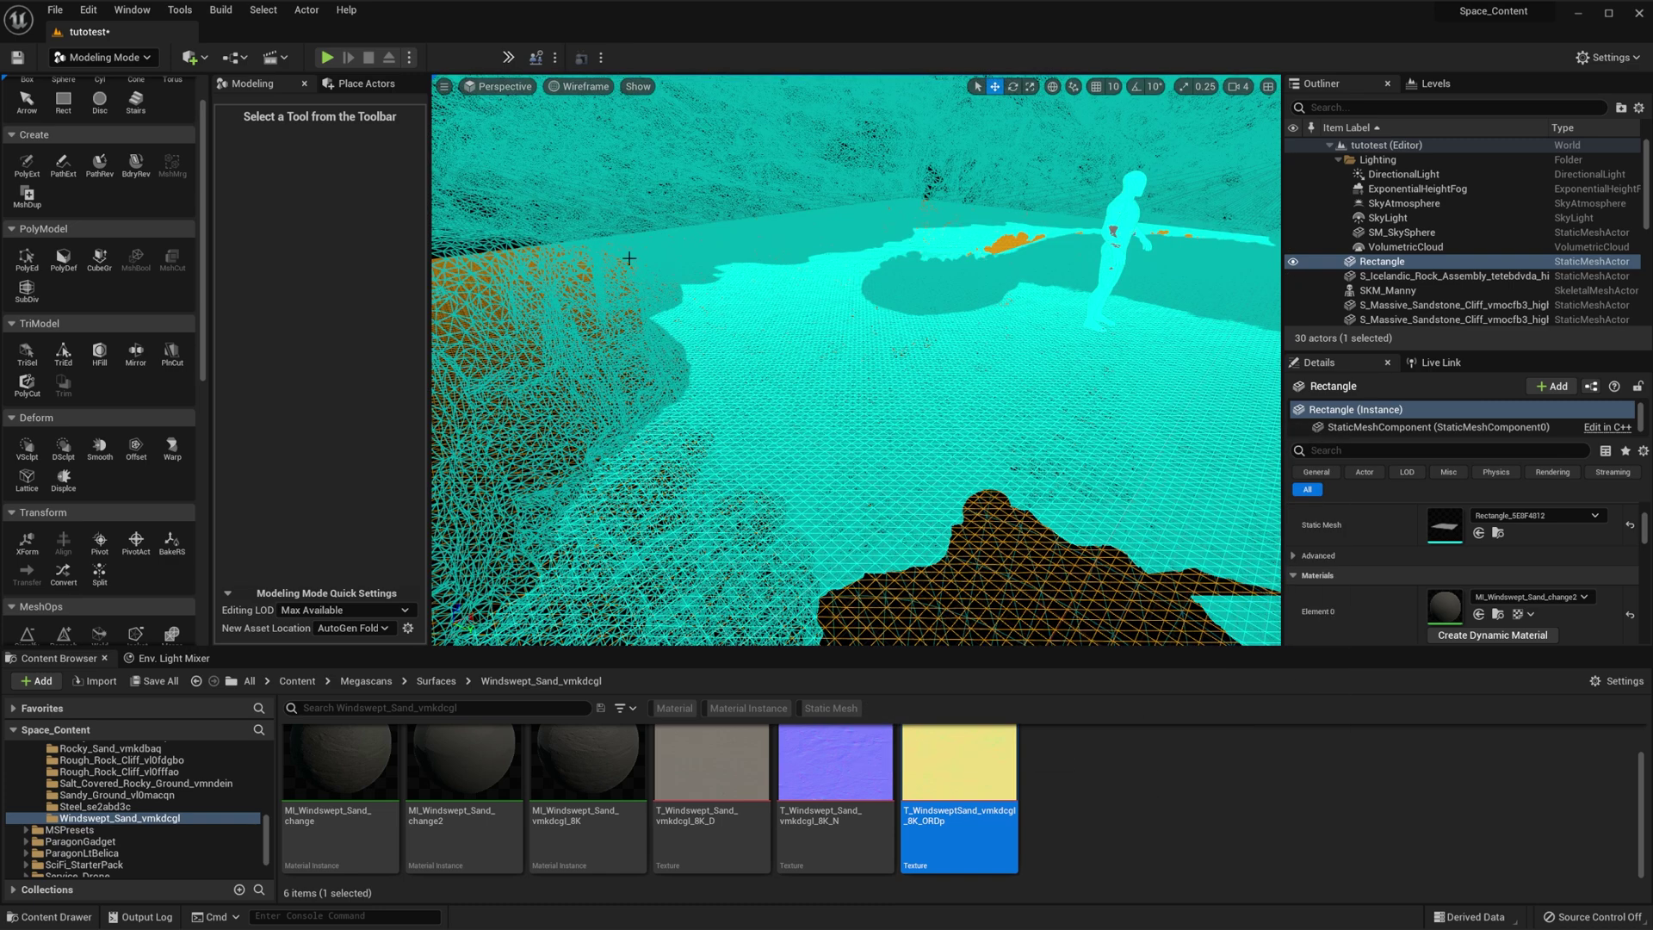
- Return the viewport to Lit view and examine the displaced sand around the character
left_click(571, 93)
left_click(627, 126)
key("w")
right_click_drag(758, 293, 895, 297)
key("w")
key("a")
key("s")
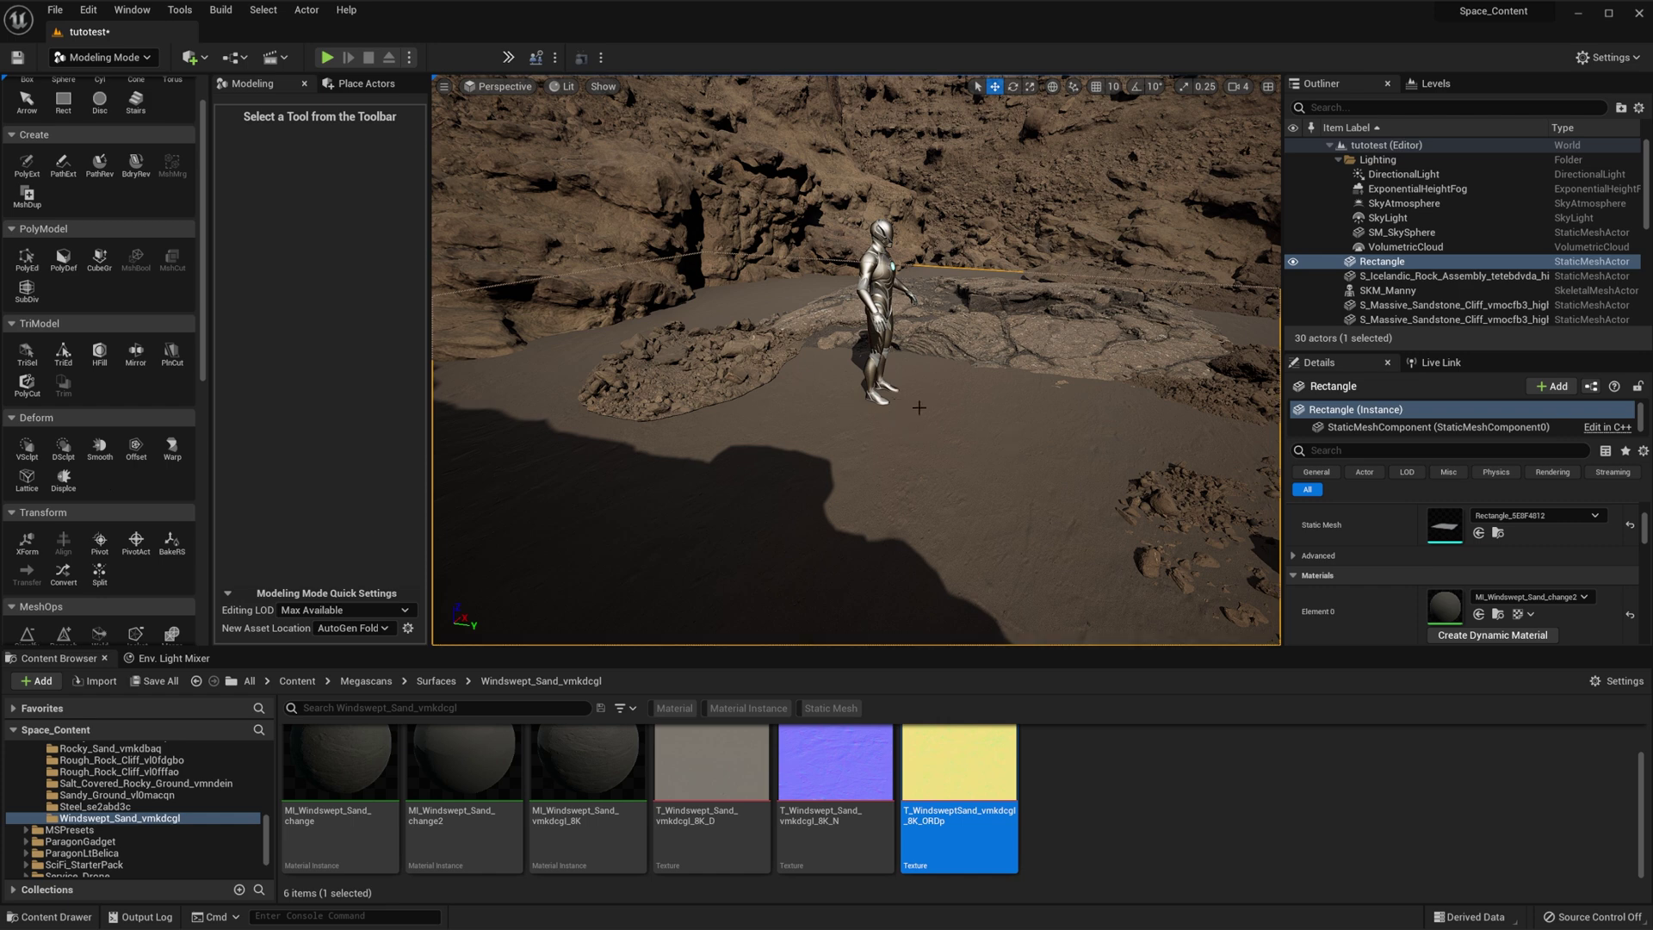
- Raise the ground rectangle slightly along its vertical axis around the rocks
right_click_drag(919, 448, 982, 408)
key("s")
right_click_drag(866, 460, 611, 499)
right_click_drag(865, 461, 916, 365)
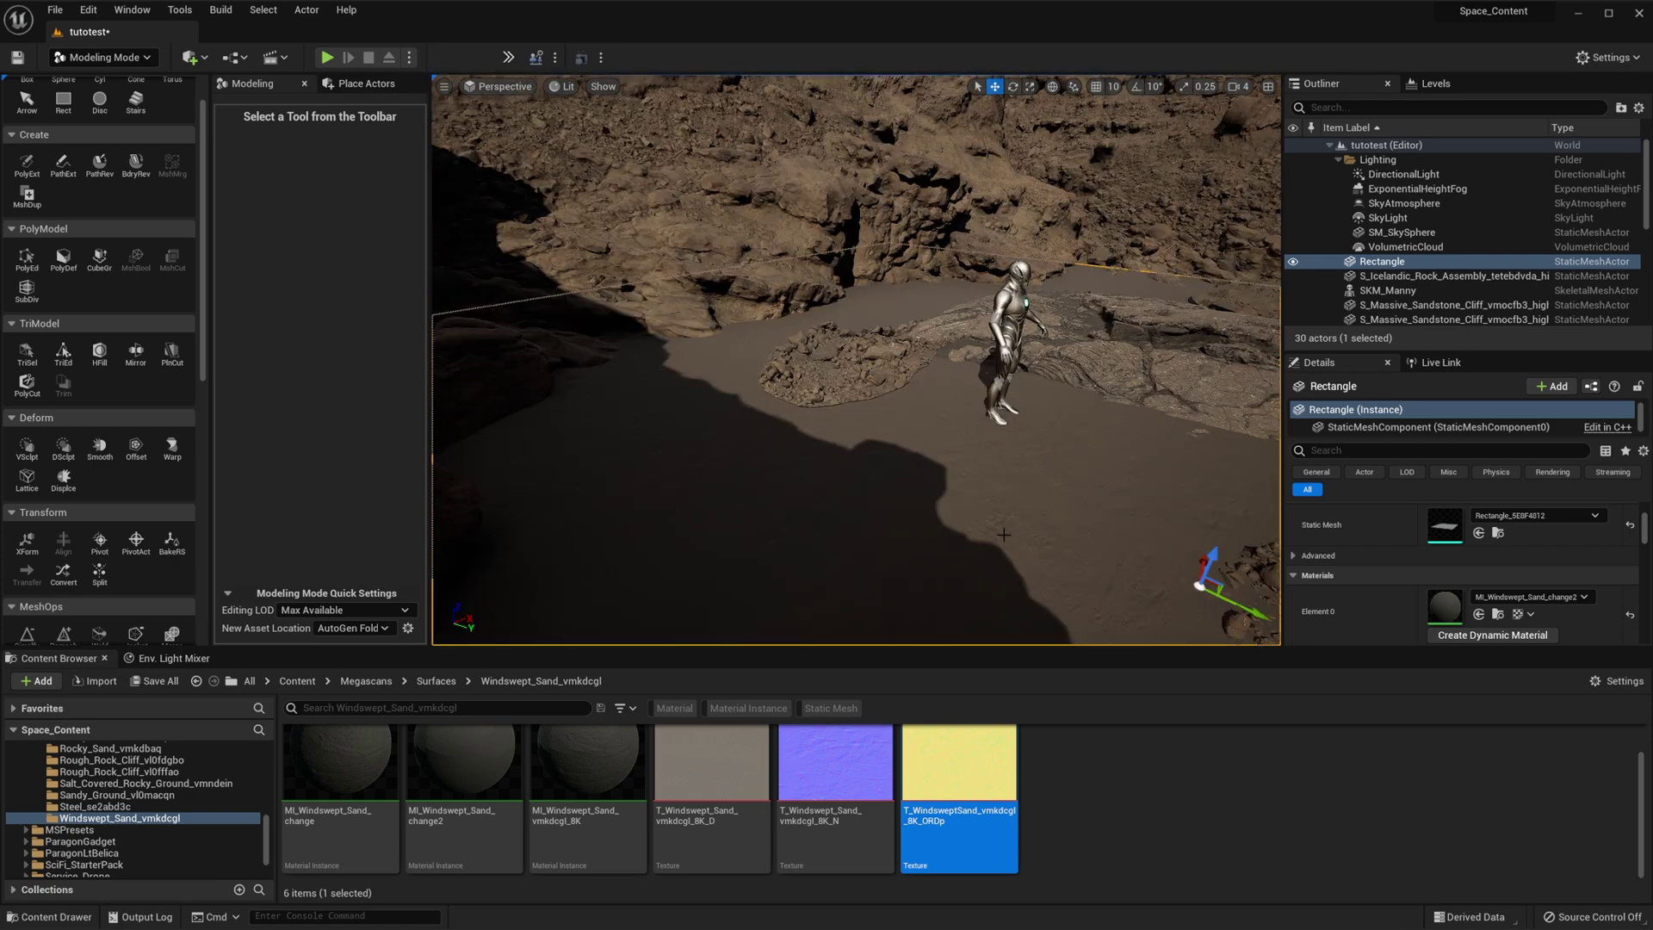
right_click_drag(1003, 535, 959, 523)
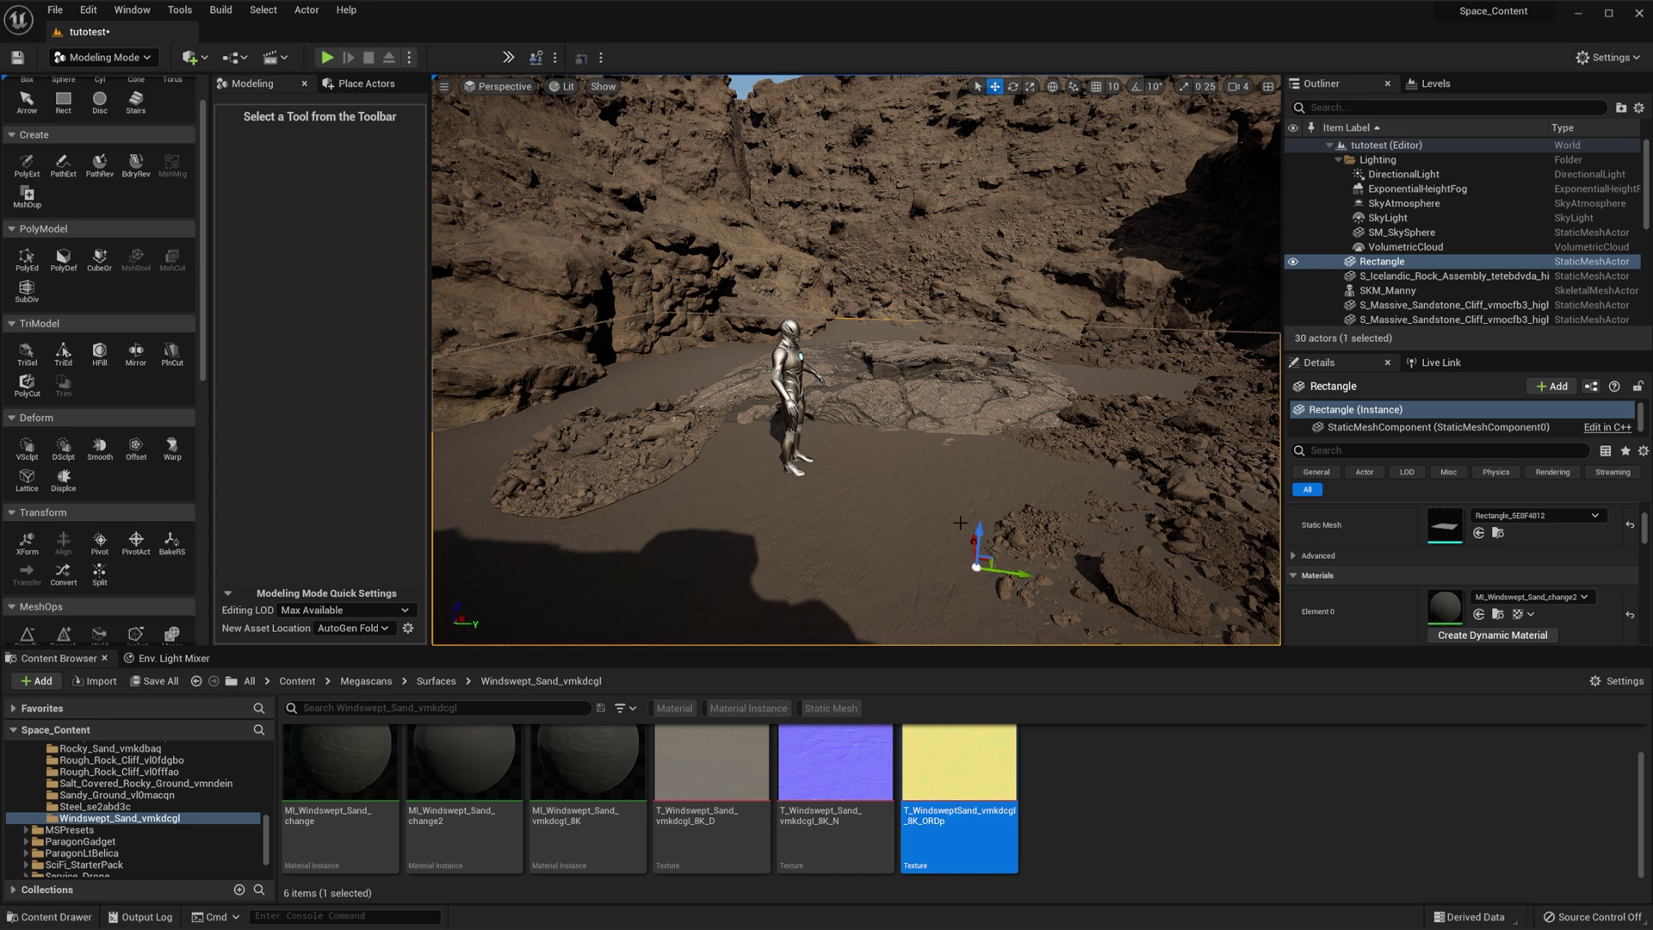
left_click_drag(984, 556, 970, 487)
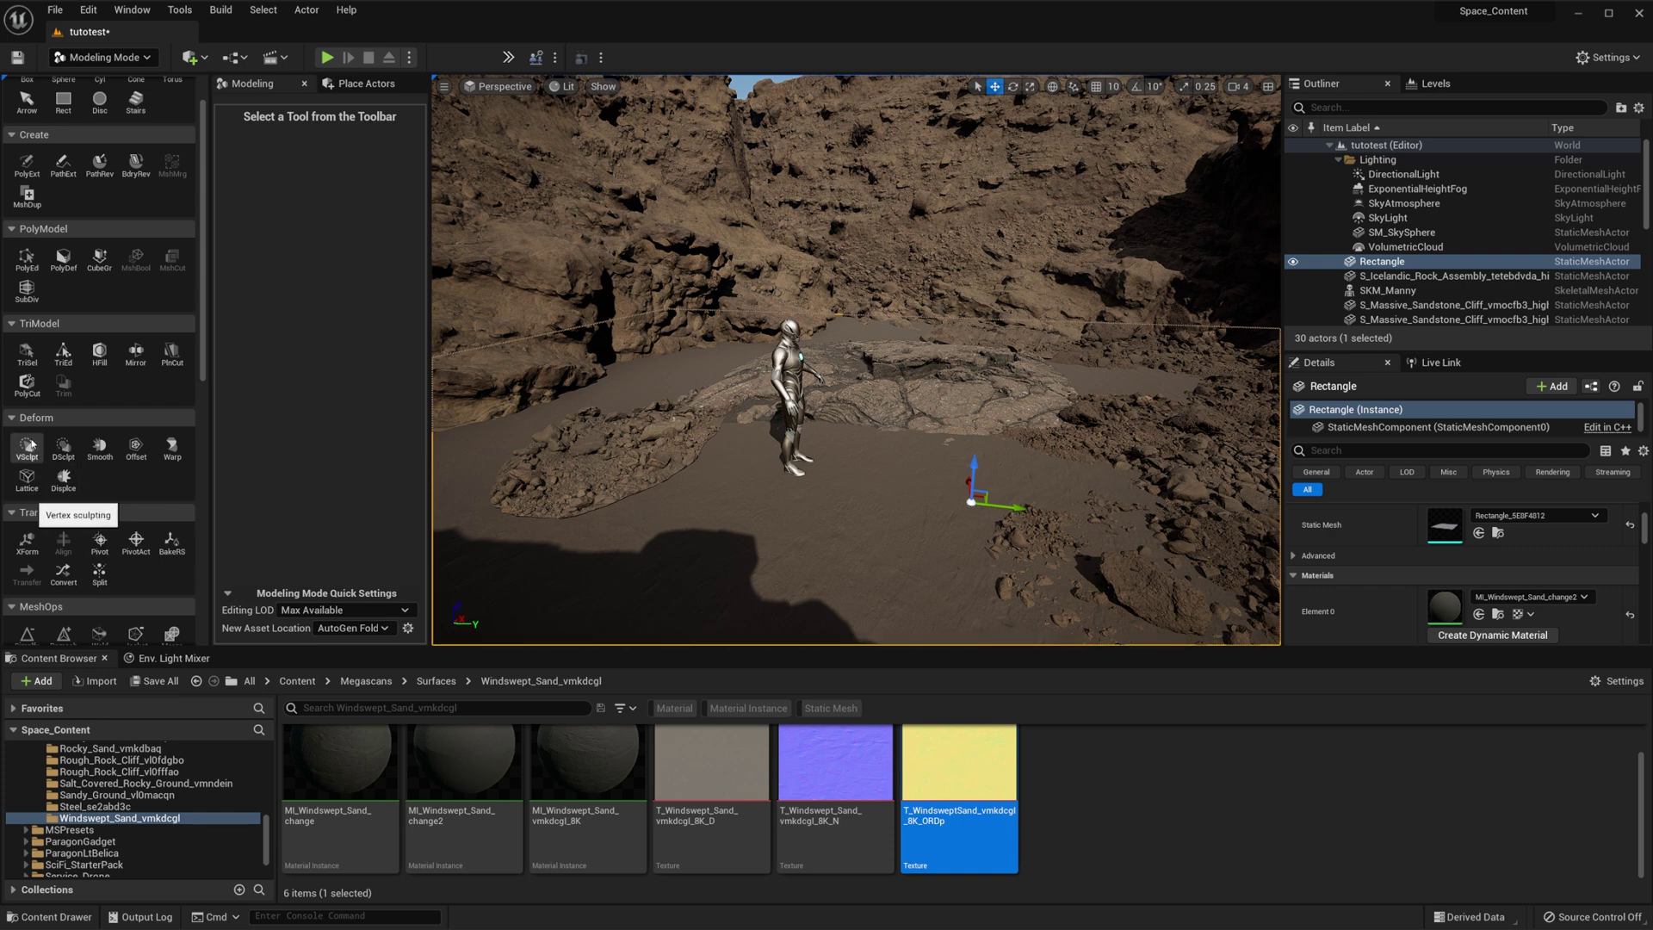
- Start vertex sculpting on the ground rectangle, working close to the rock pile beside the character
left_click(26, 448)
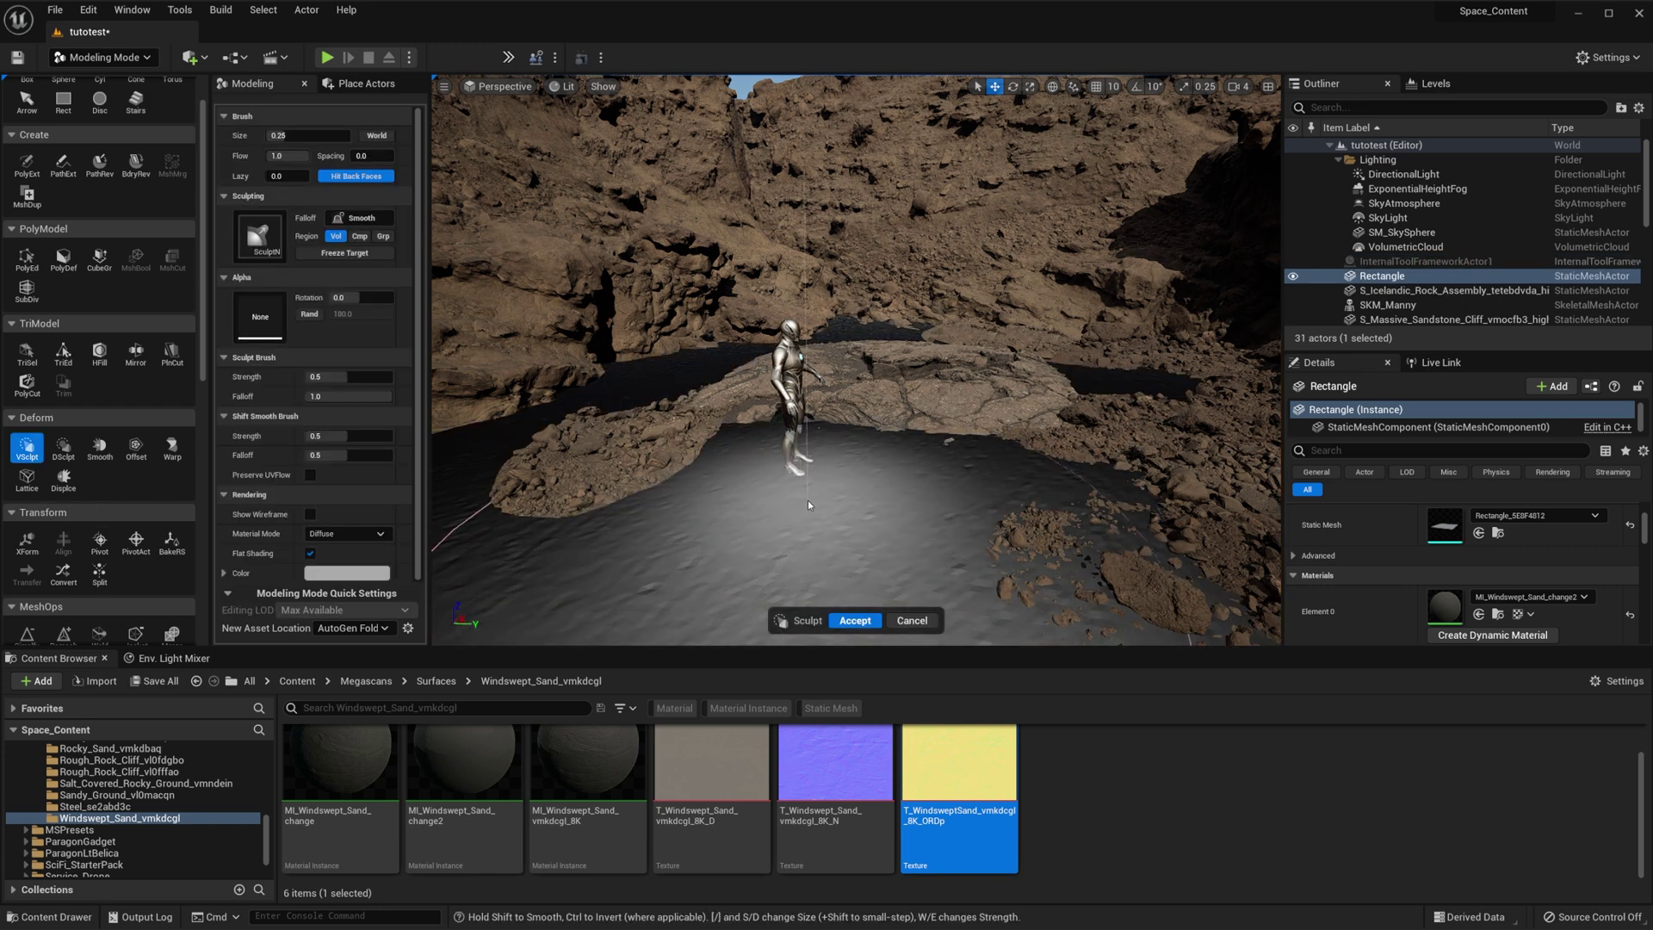
right_click_drag(831, 536, 814, 632)
right_click_drag(763, 399, 594, 344)
mouse_move(1033, 284)
right_mouse_down()
mouse_move(1074, 339)
mouse_move(999, 344)
mouse_move(952, 396)
right_mouse_up()
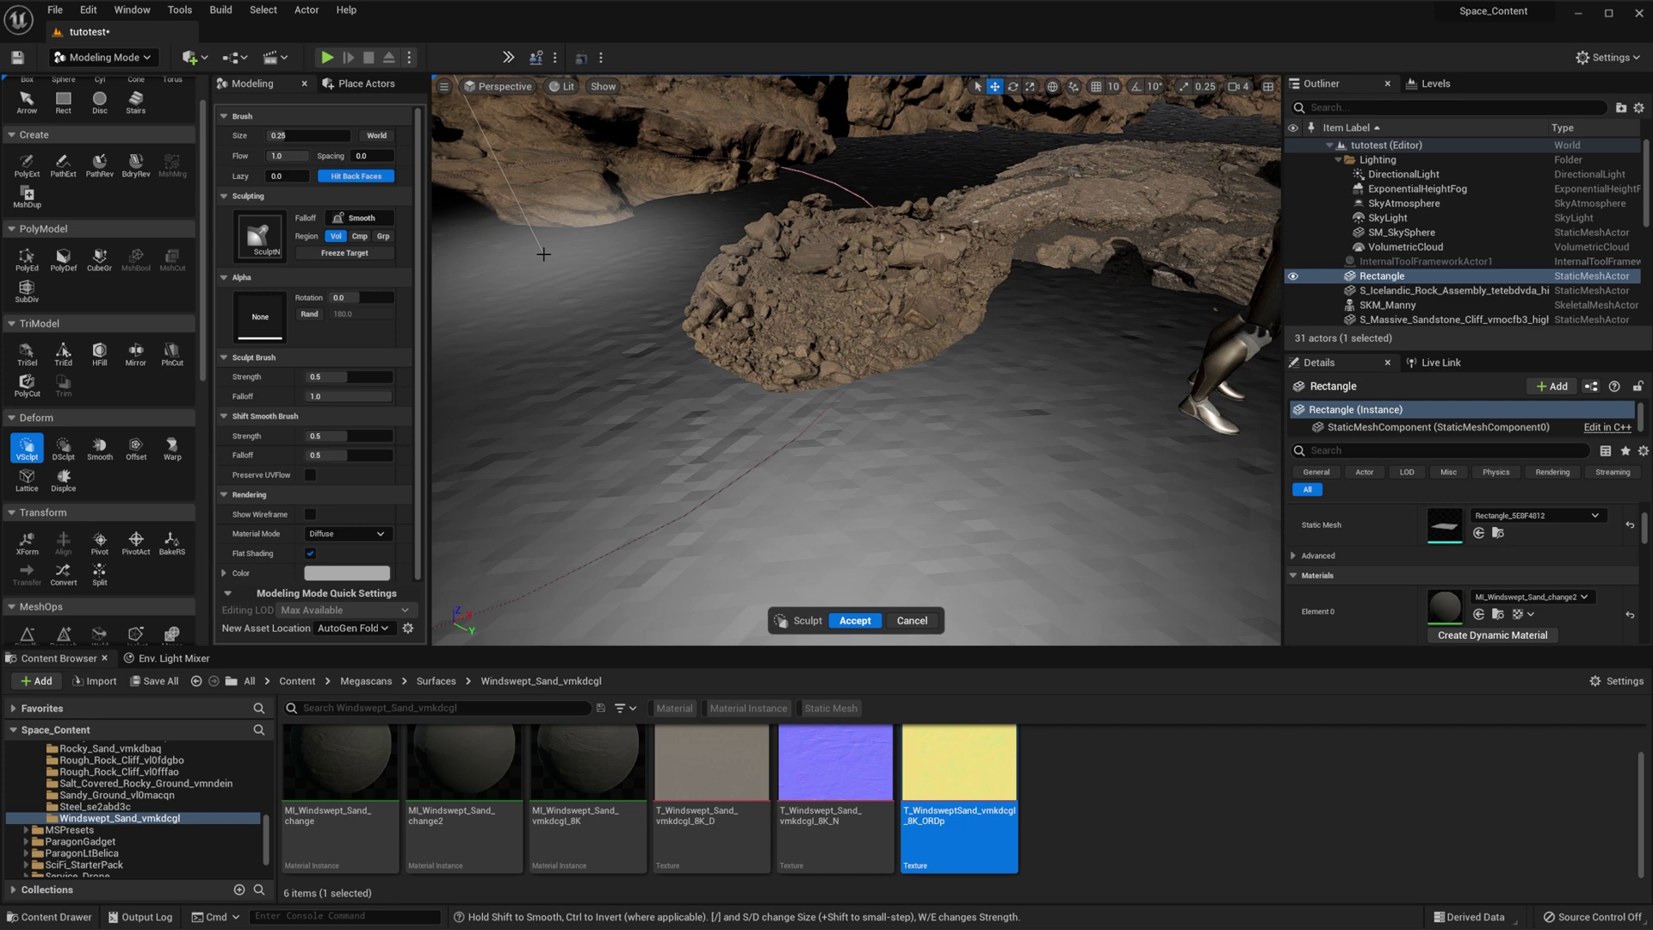
mouse_move(544, 254)
left_mouse_down()
mouse_move(870, 414)
mouse_move(576, 380)
mouse_move(571, 358)
mouse_move(624, 387)
mouse_move(603, 370)
left_mouse_up()
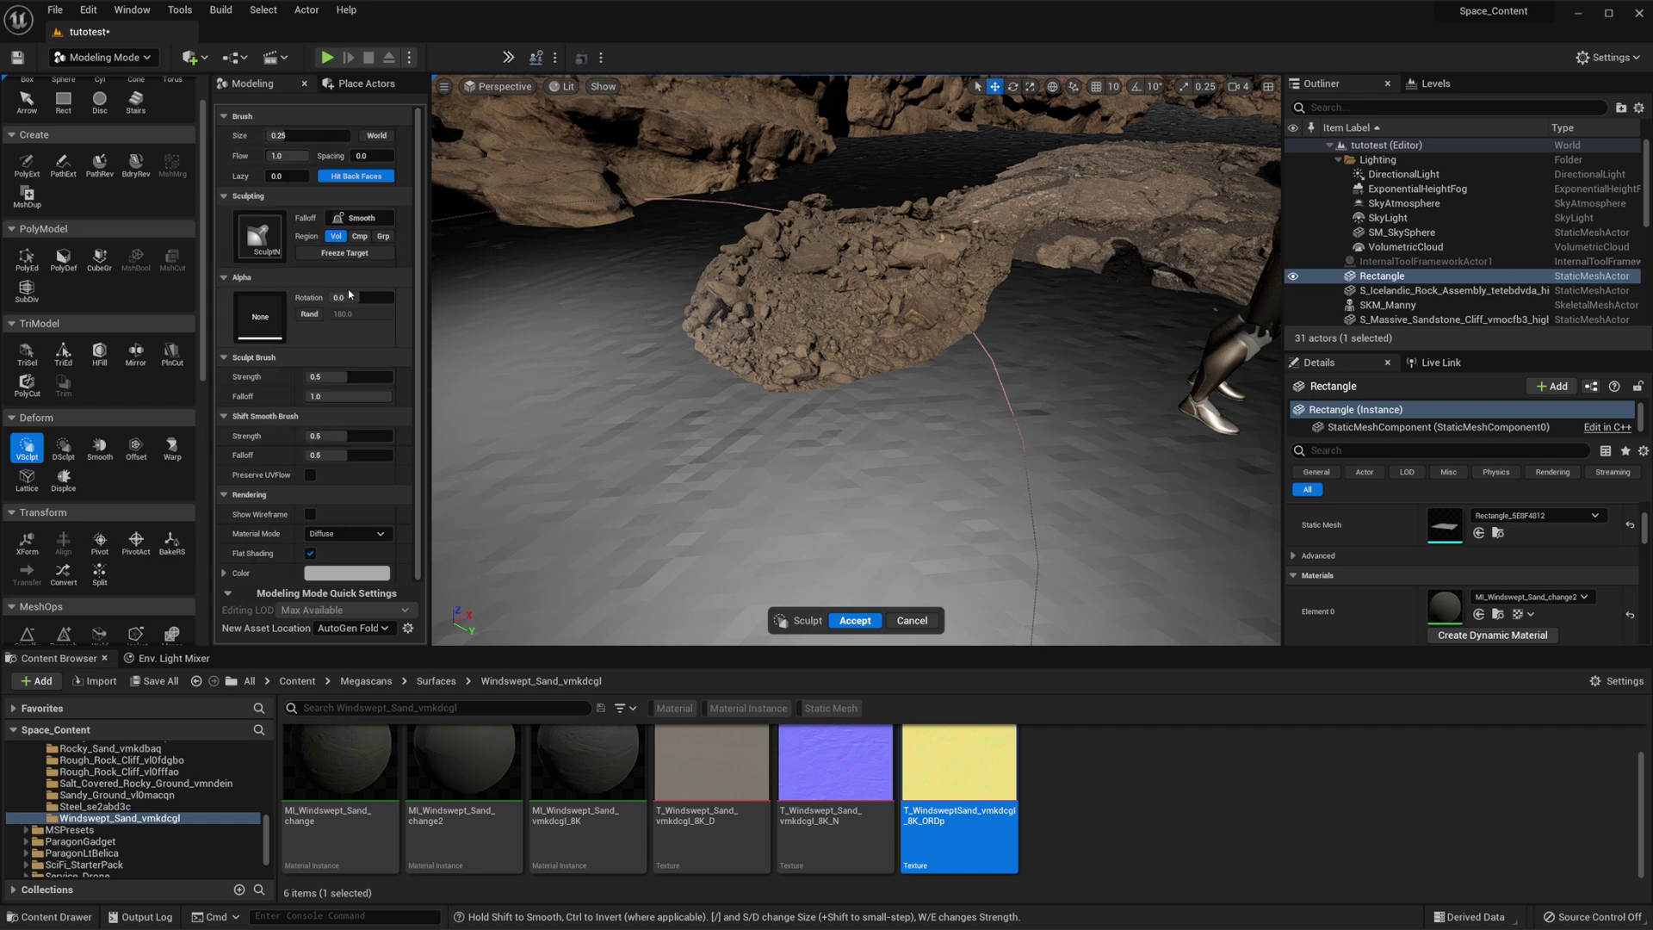
- Reduce the sculpt brush size to 0.1, testing its coverage over the sand beside the rock pile
left_click_drag(241, 137, 229, 137)
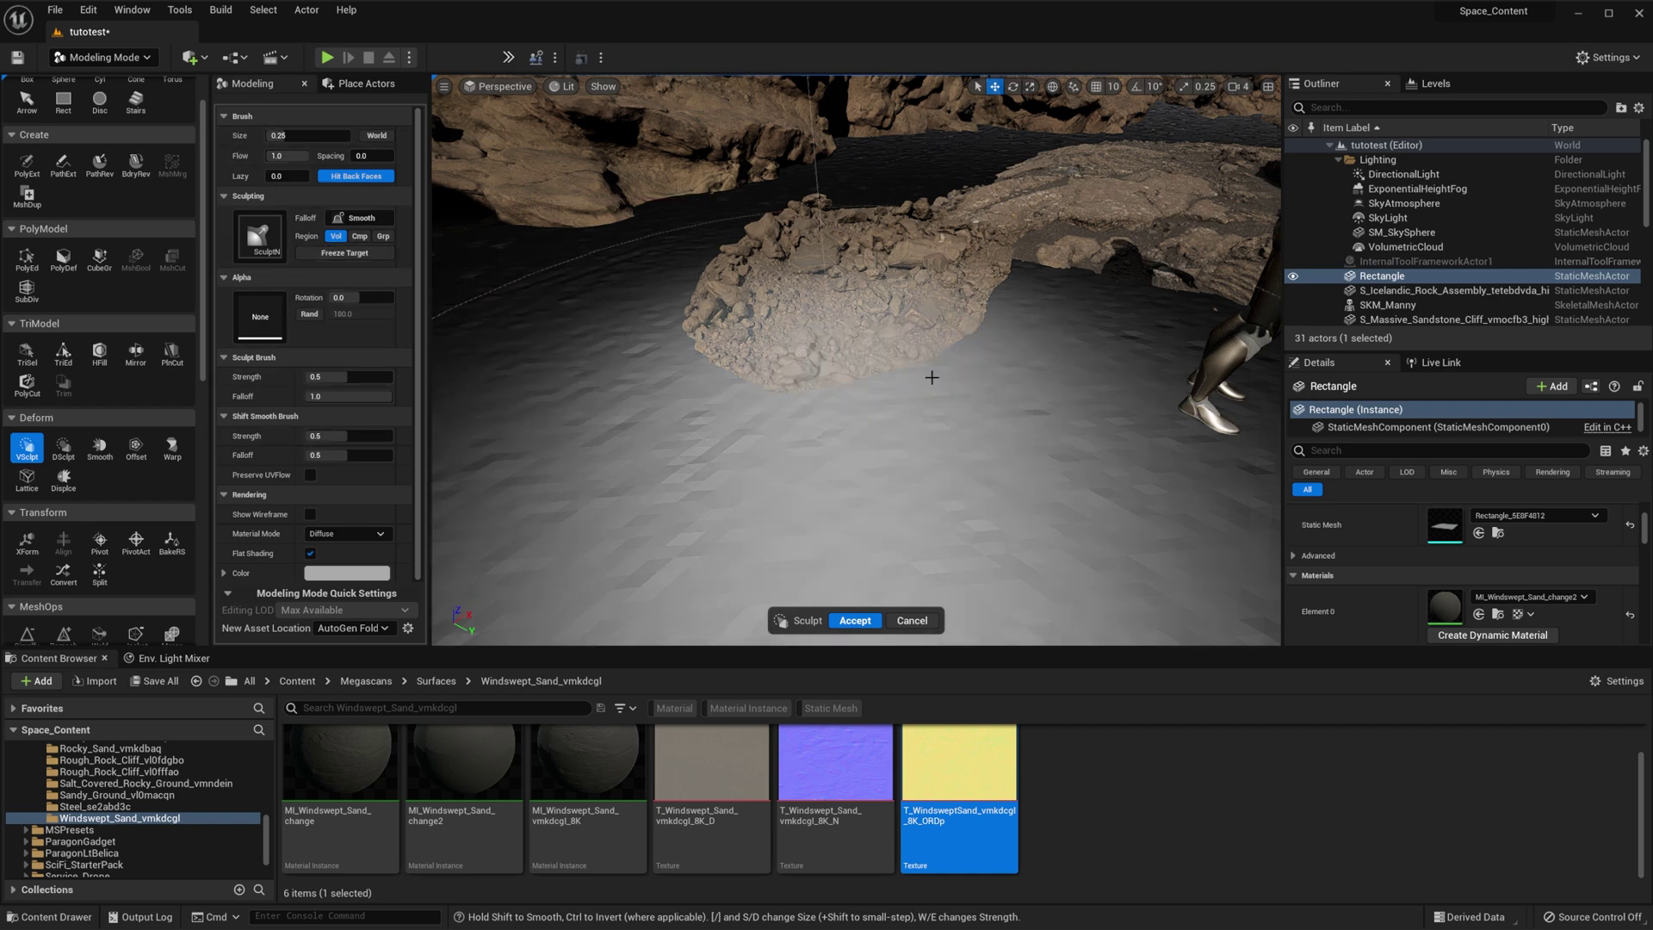
key("bracketleft")
key("bracketleft")
key("bracketleft")
key("bracketleft")
key("bracketleft")
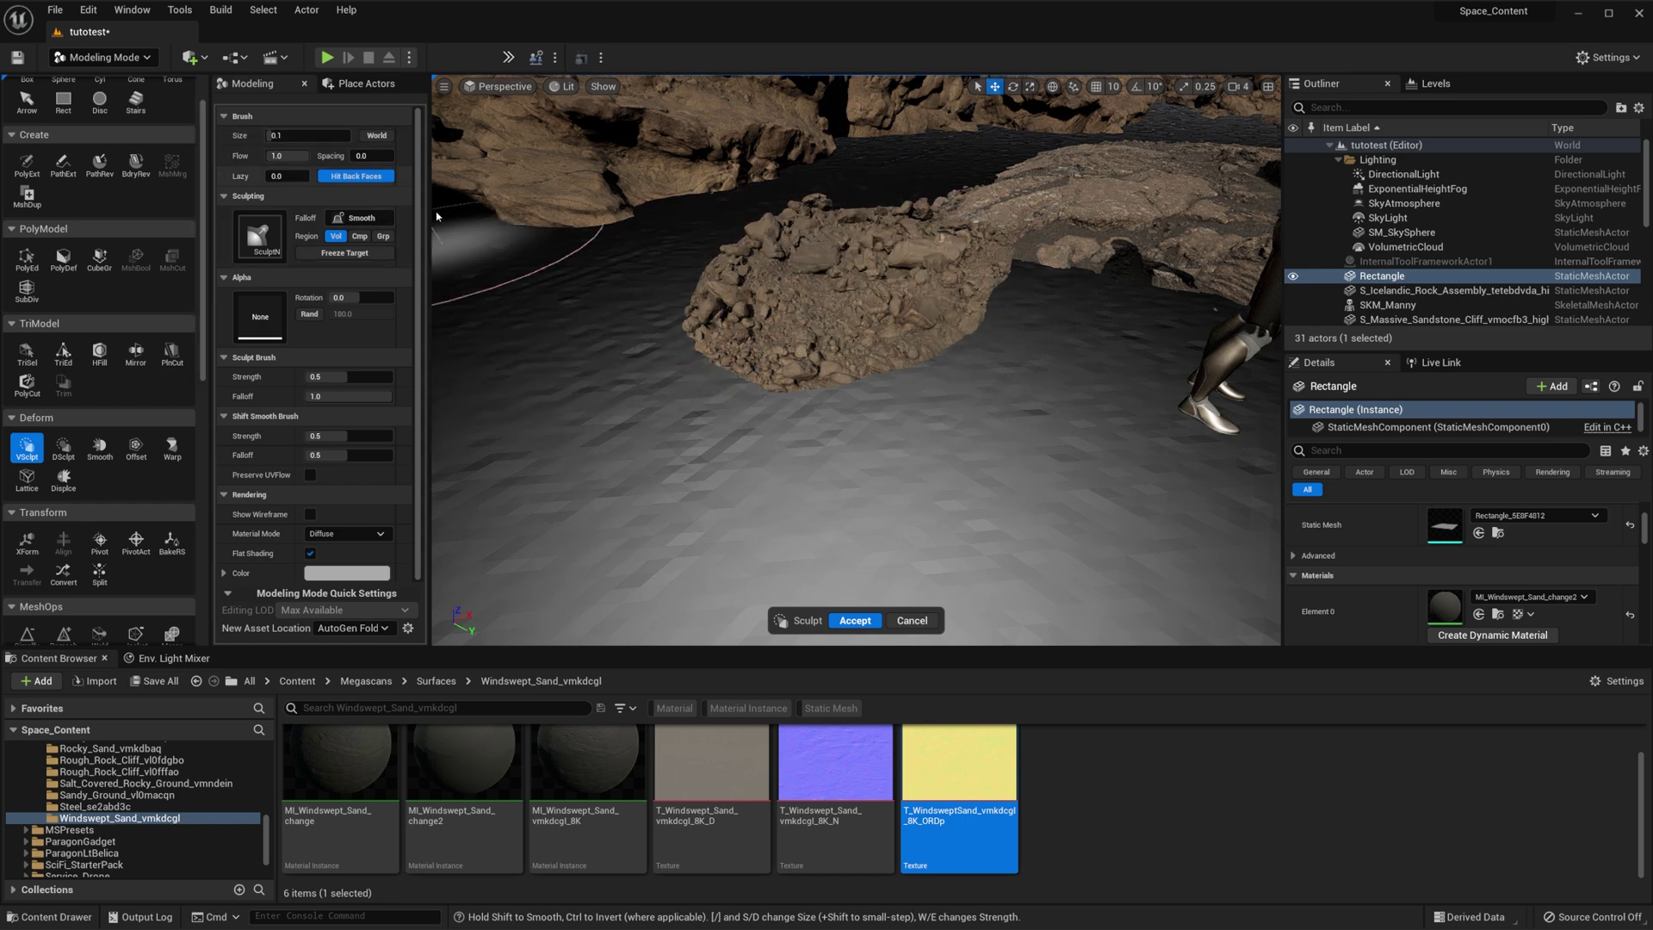
key("bracketright")
key("bracketright")
key("bracketleft")
key("bracketleft")
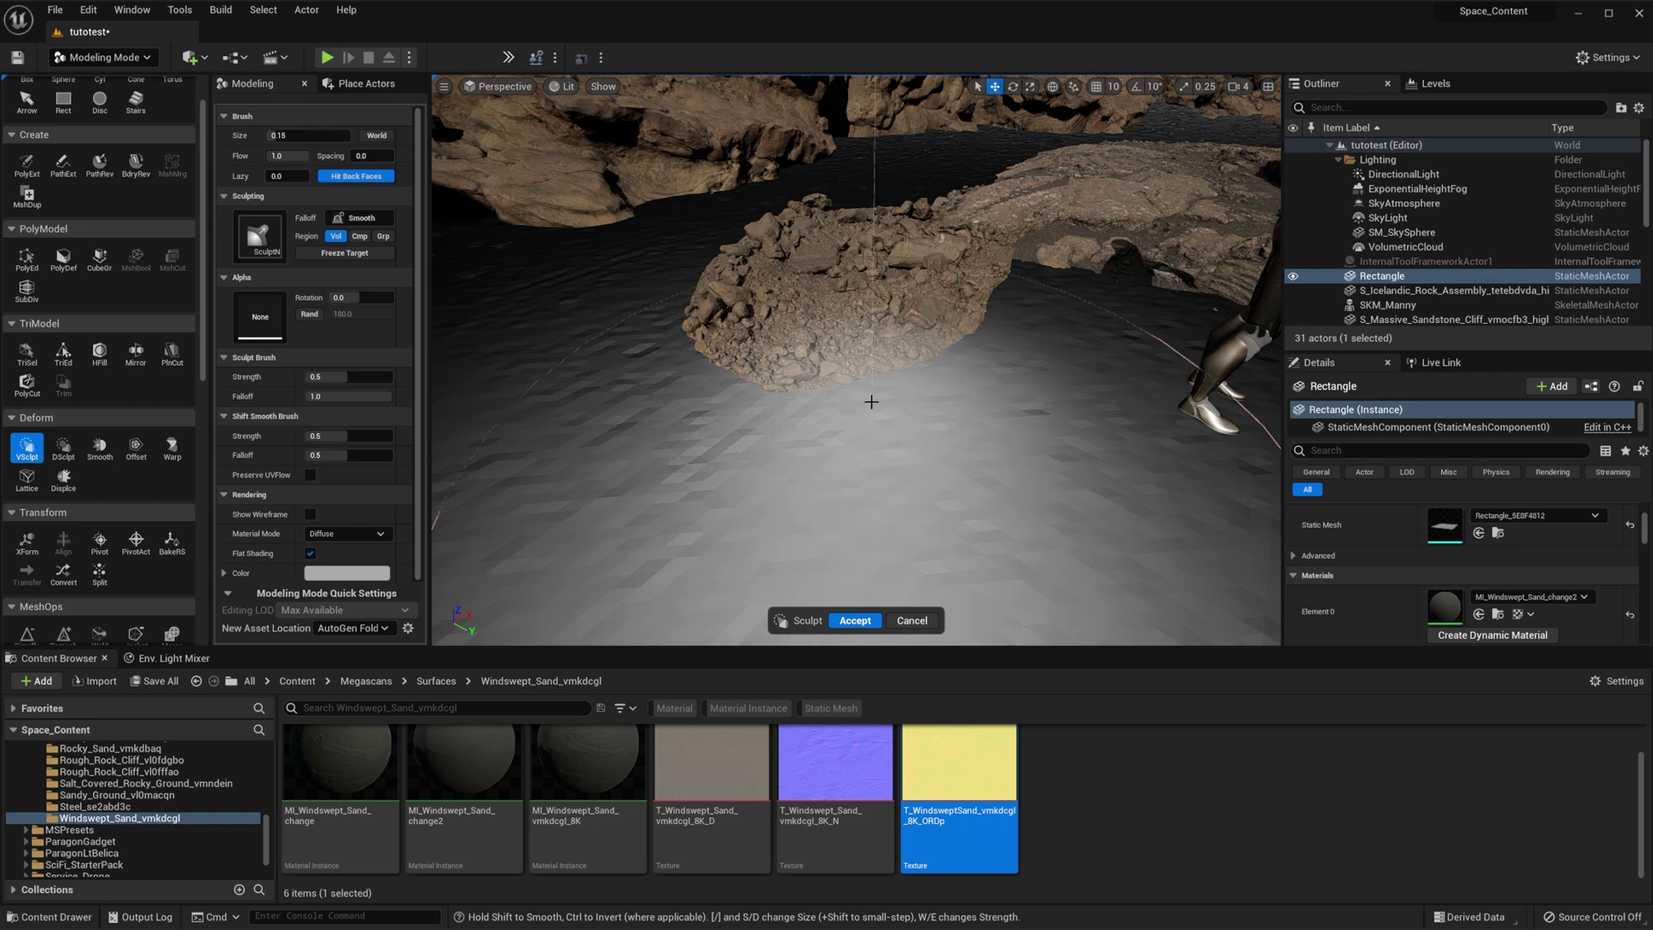
key("bracketright")
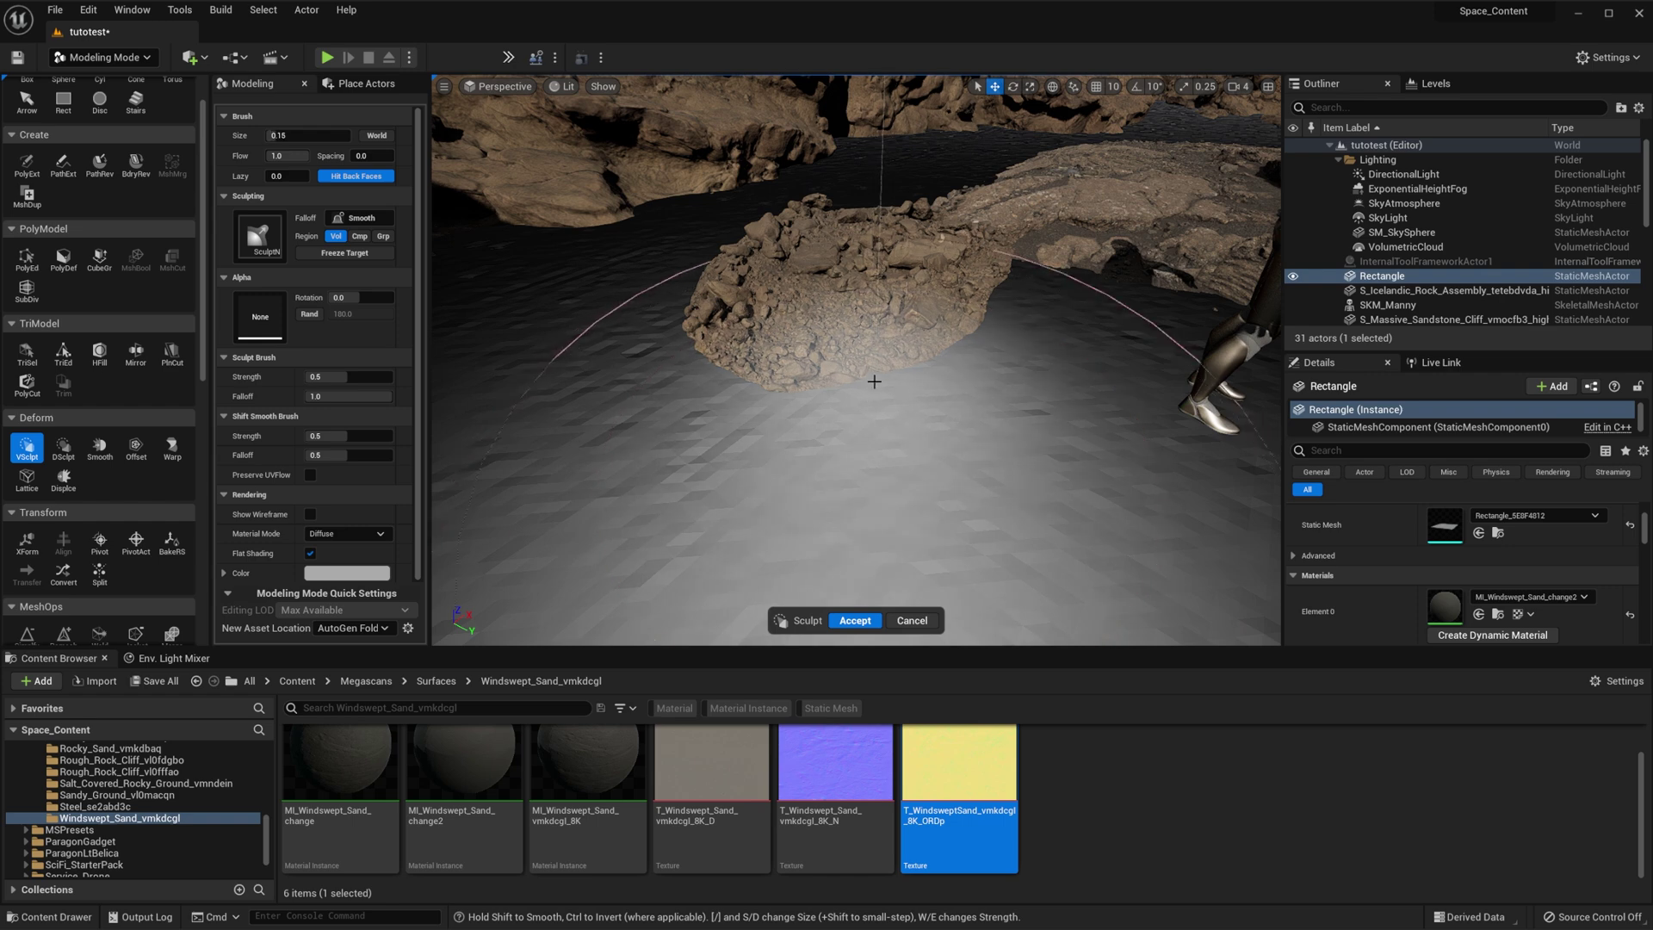
key("bracketleft")
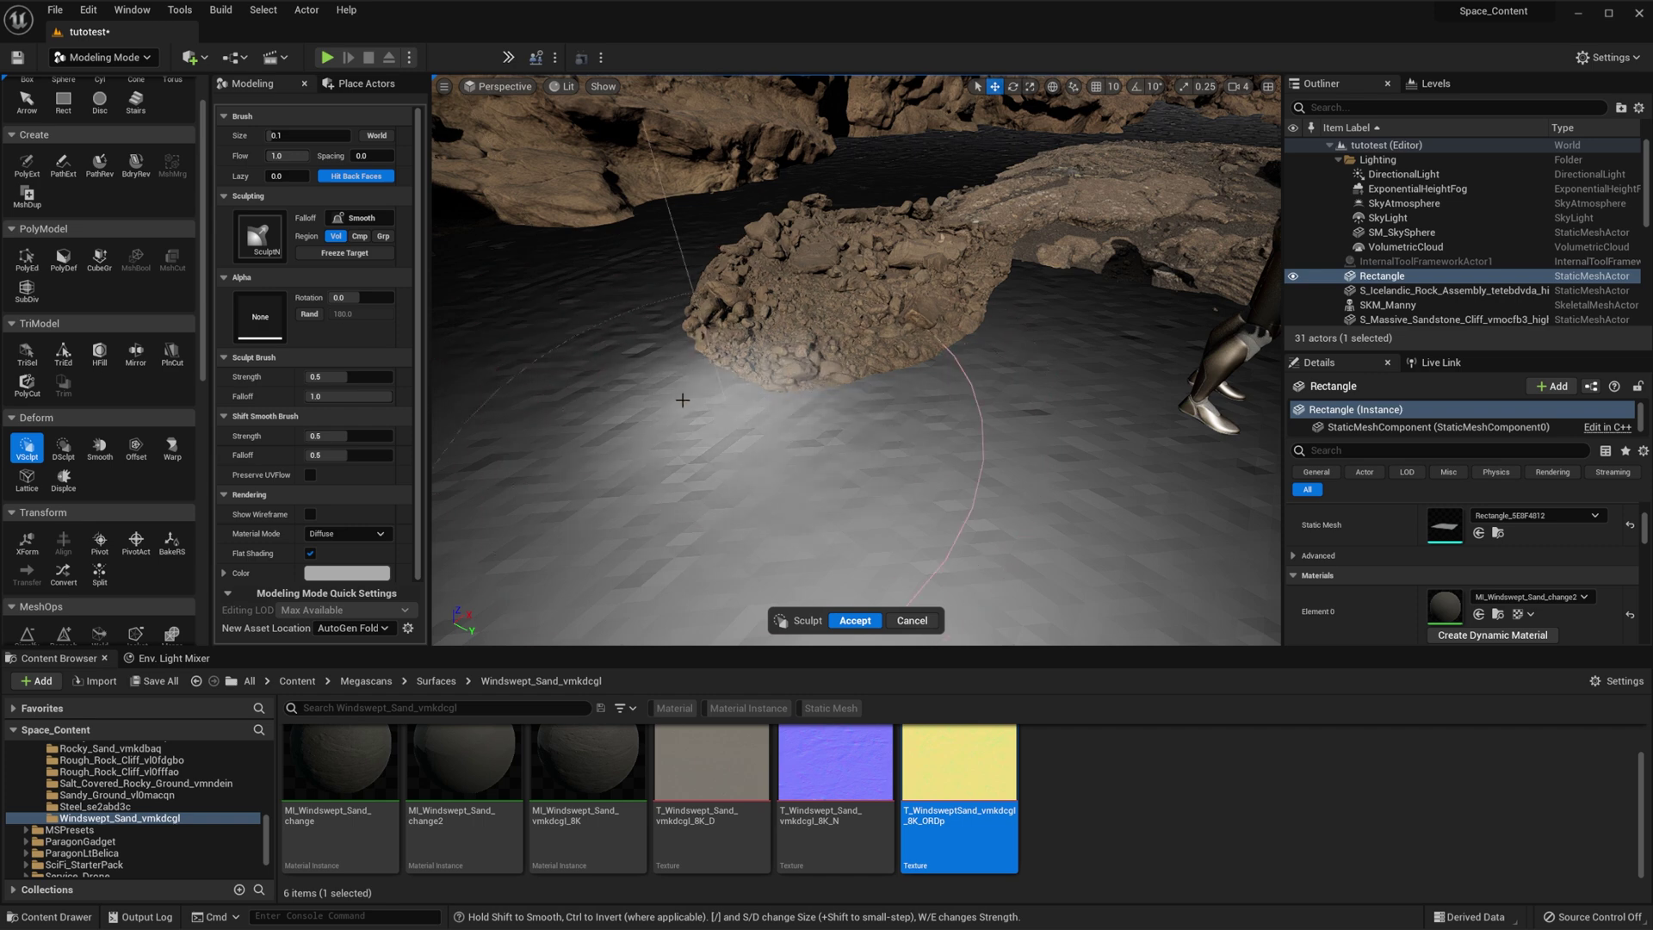
- Switch the sculpting brush type to Move and enlarge the brush to size 0.17
left_click(262, 232)
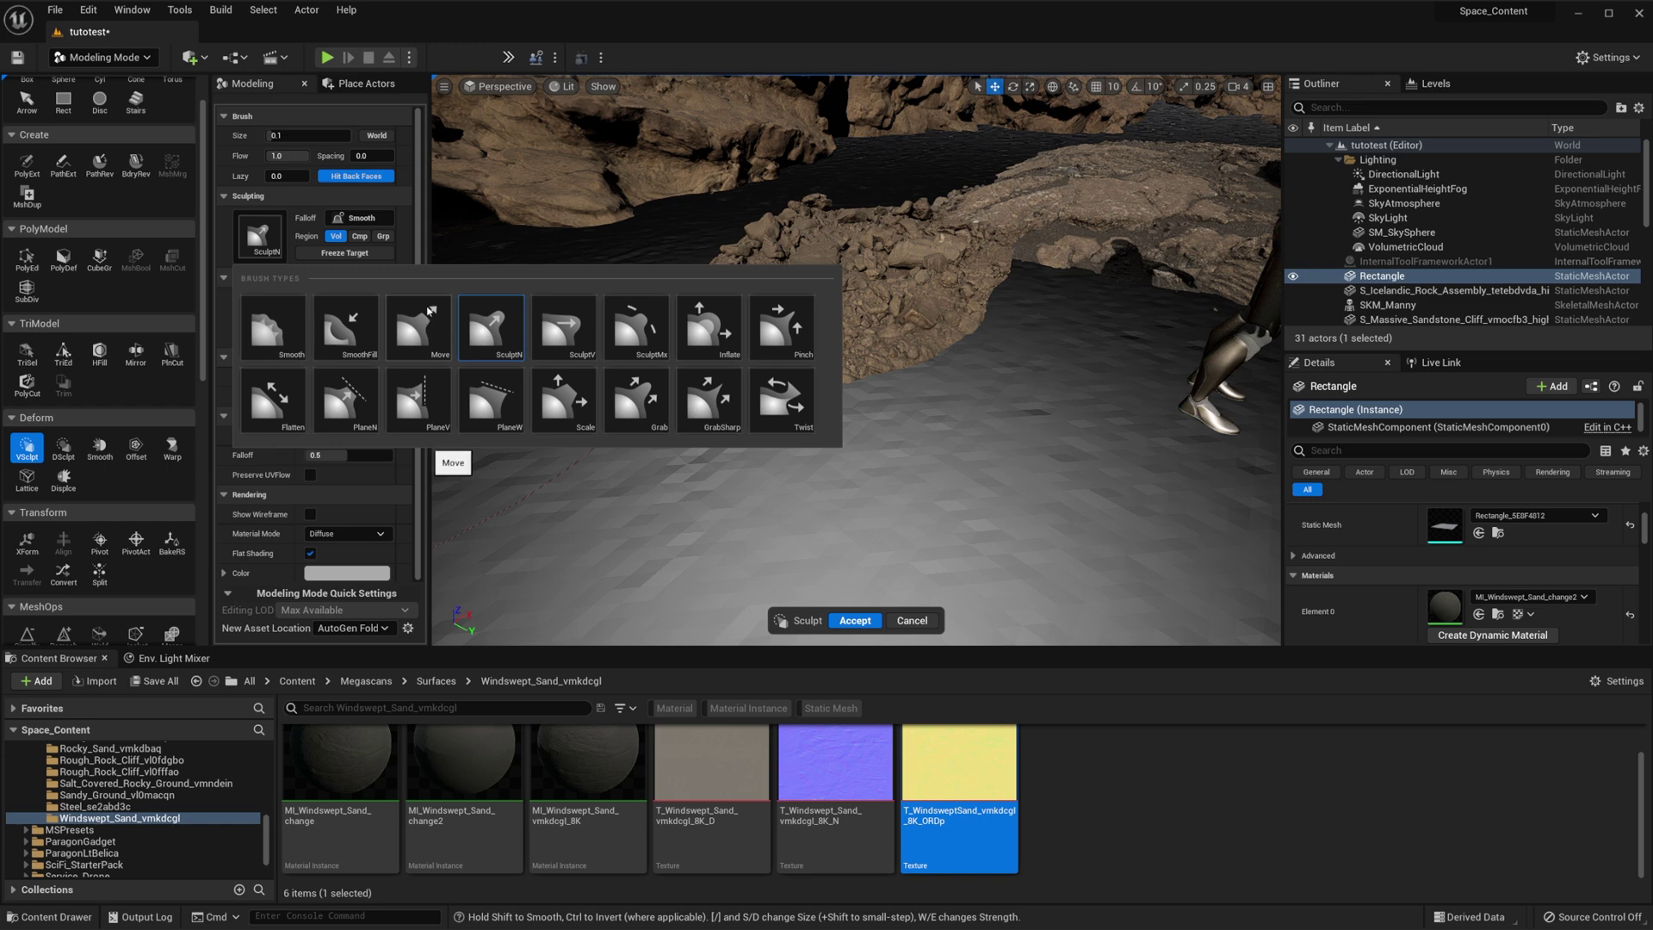
left_click(426, 326)
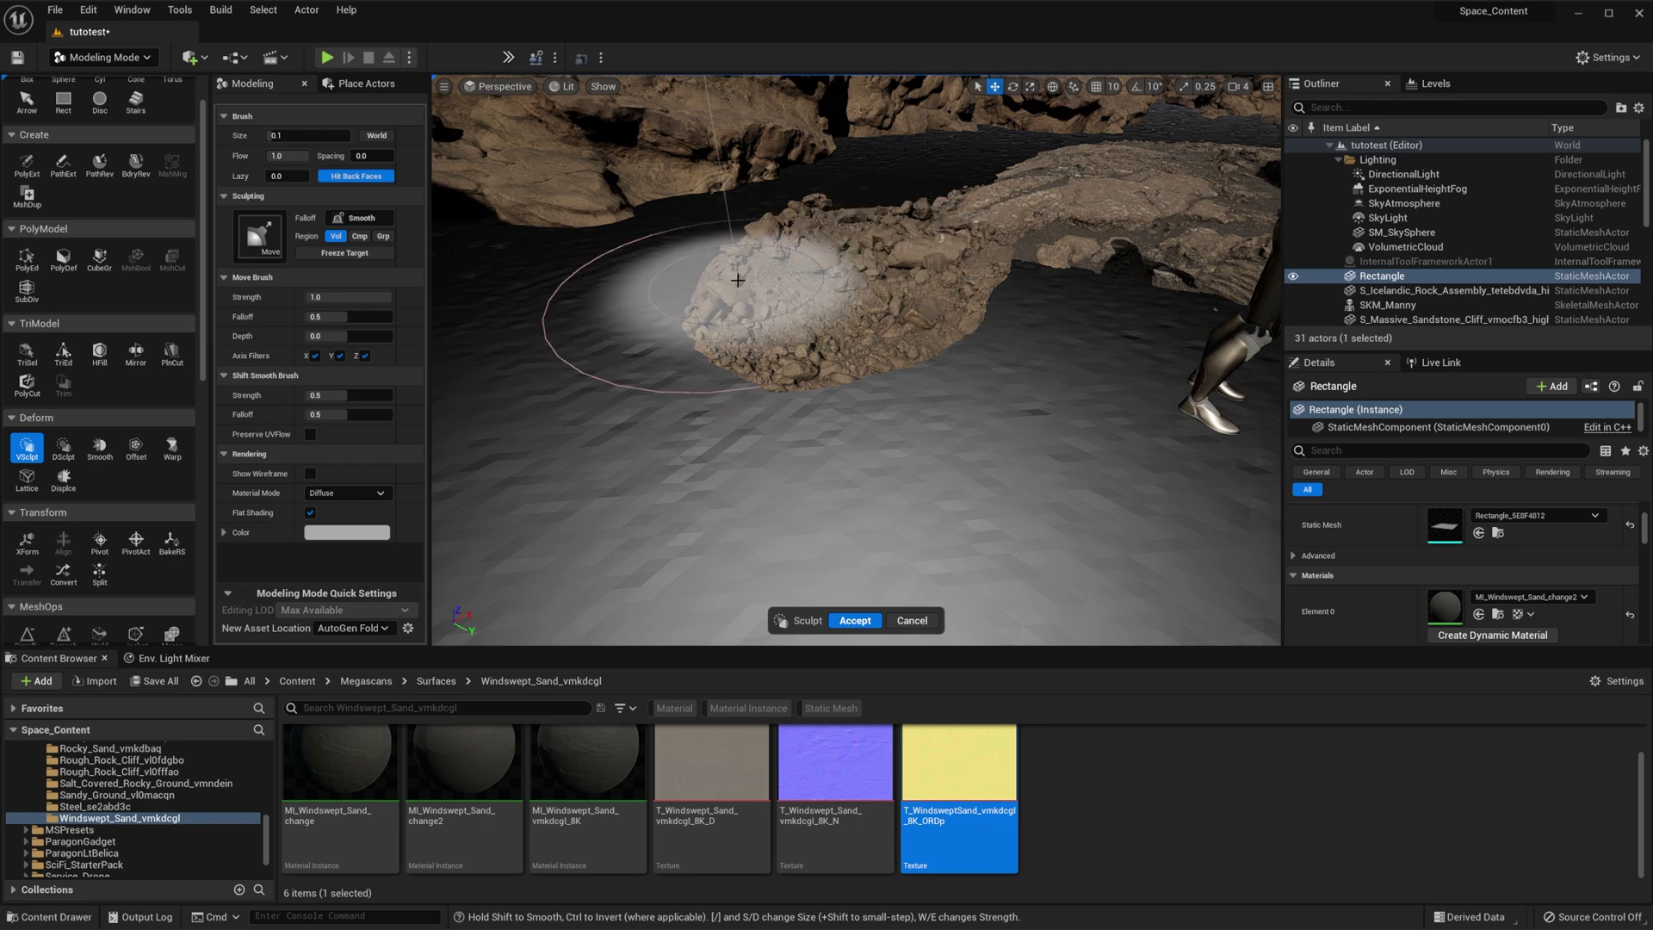
key("d")
key("d")
key("d")
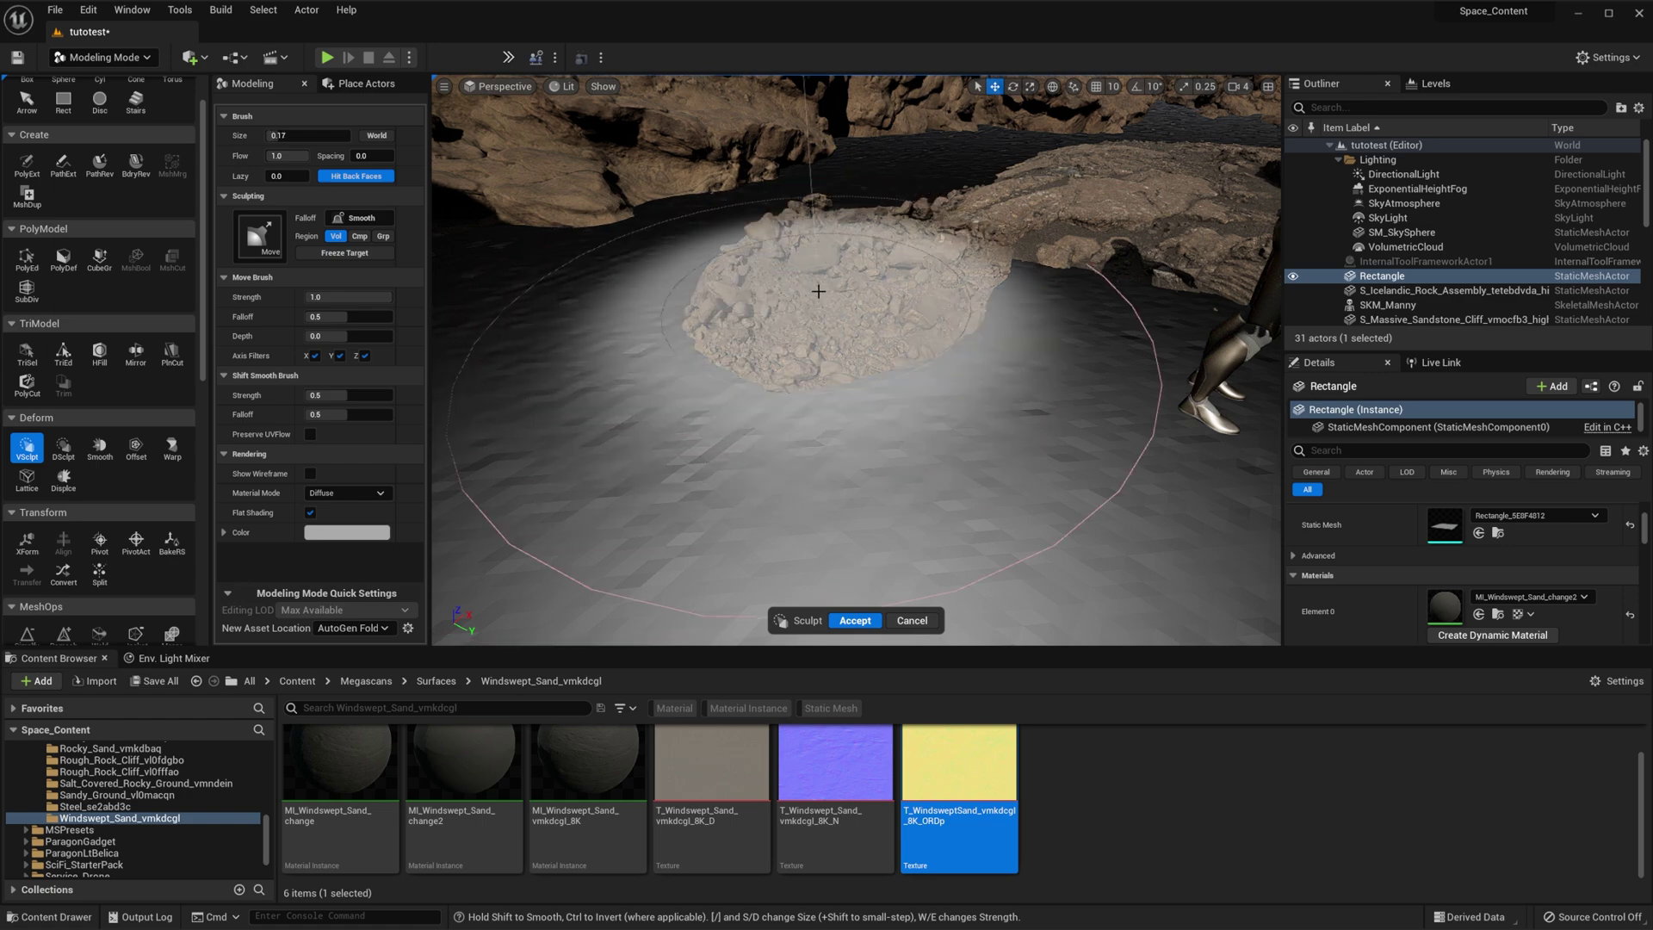
- Pull the sand up against the canyon wall and behind the flat rock slab, enlarging the Move brush for broader strokes
right_click_drag(818, 291, 852, 284)
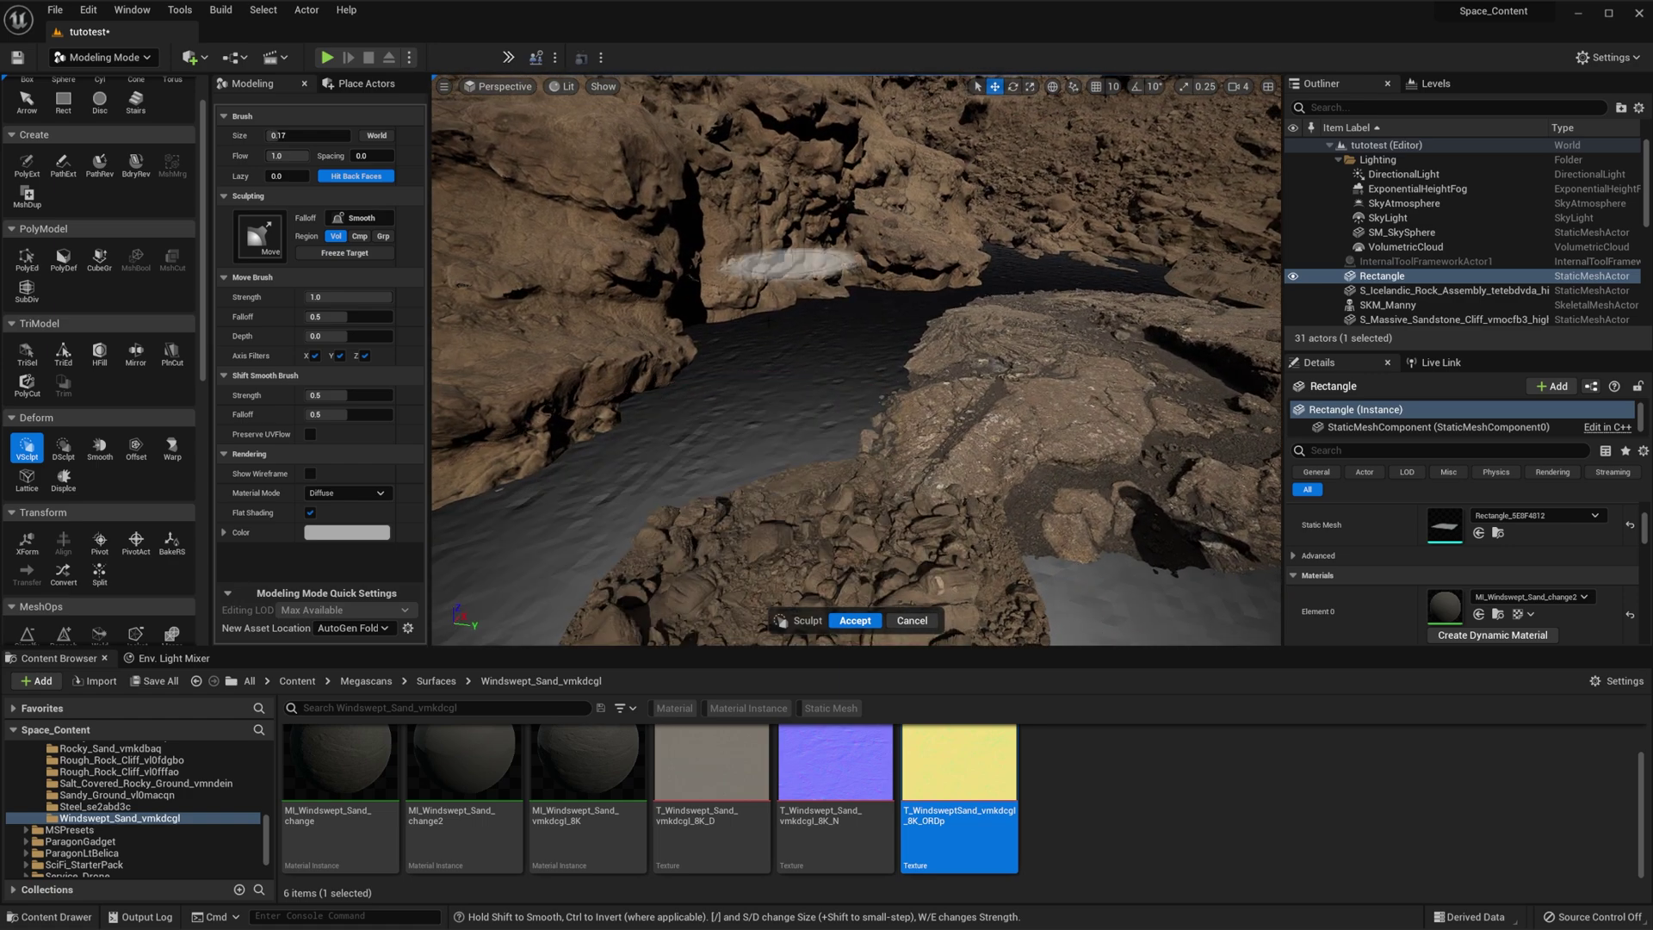
mouse_move(787, 329)
left_mouse_down()
mouse_move(786, 314)
mouse_move(701, 388)
left_mouse_up()
key("d")
key("d")
key("d")
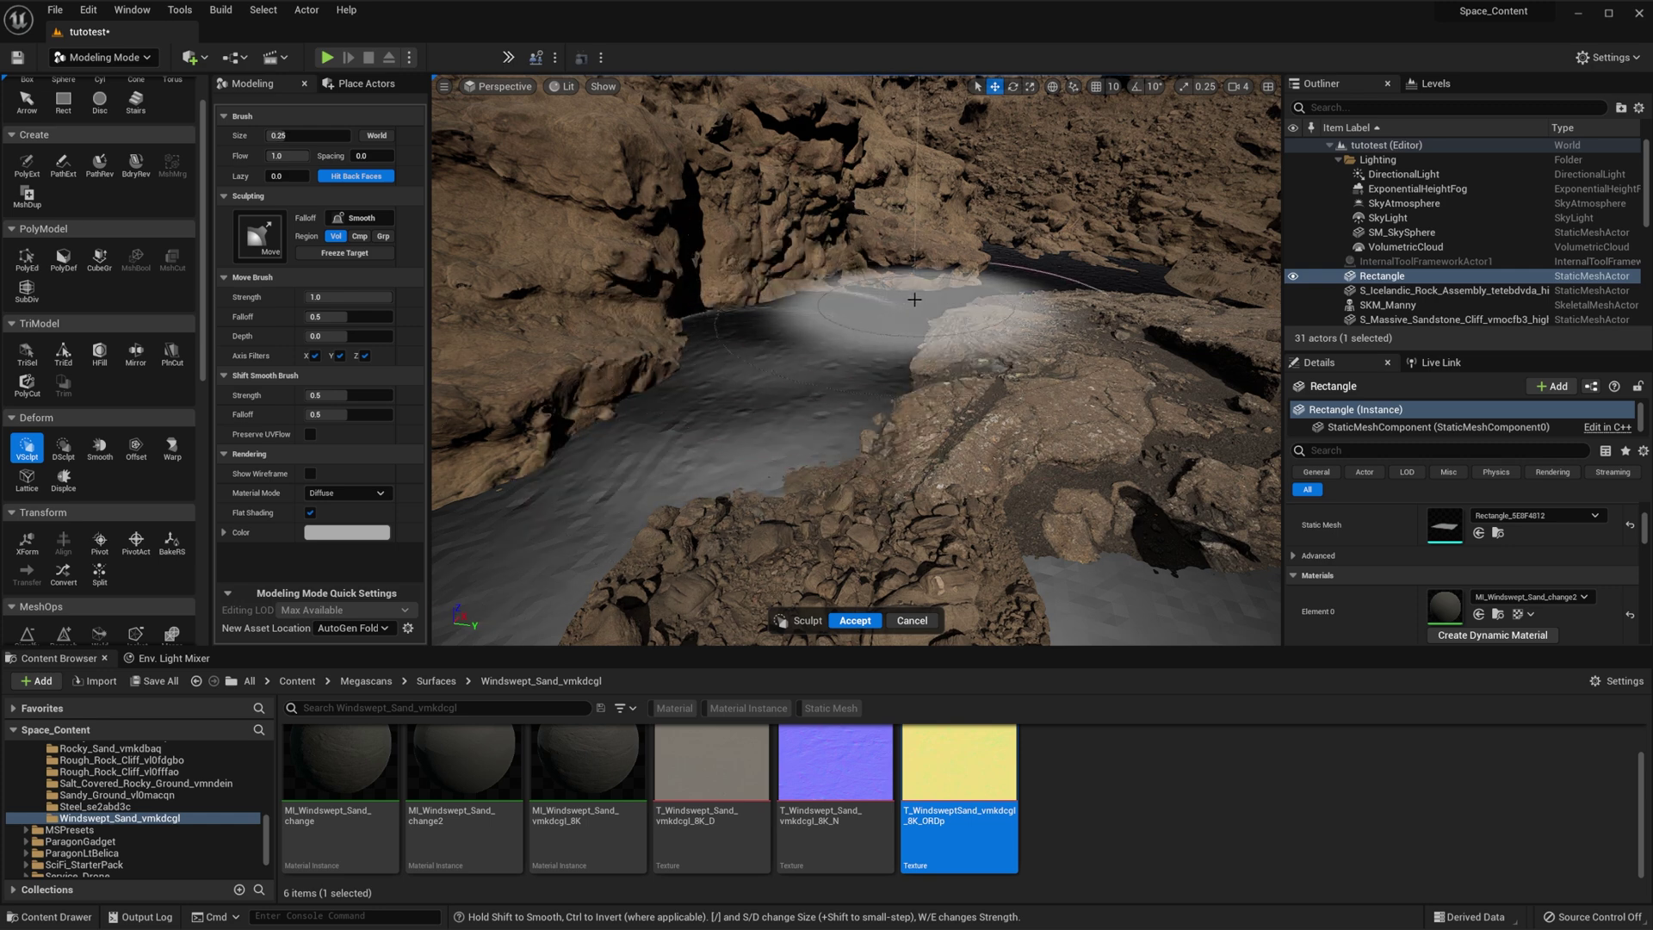
left_click_drag(1025, 272, 1127, 265)
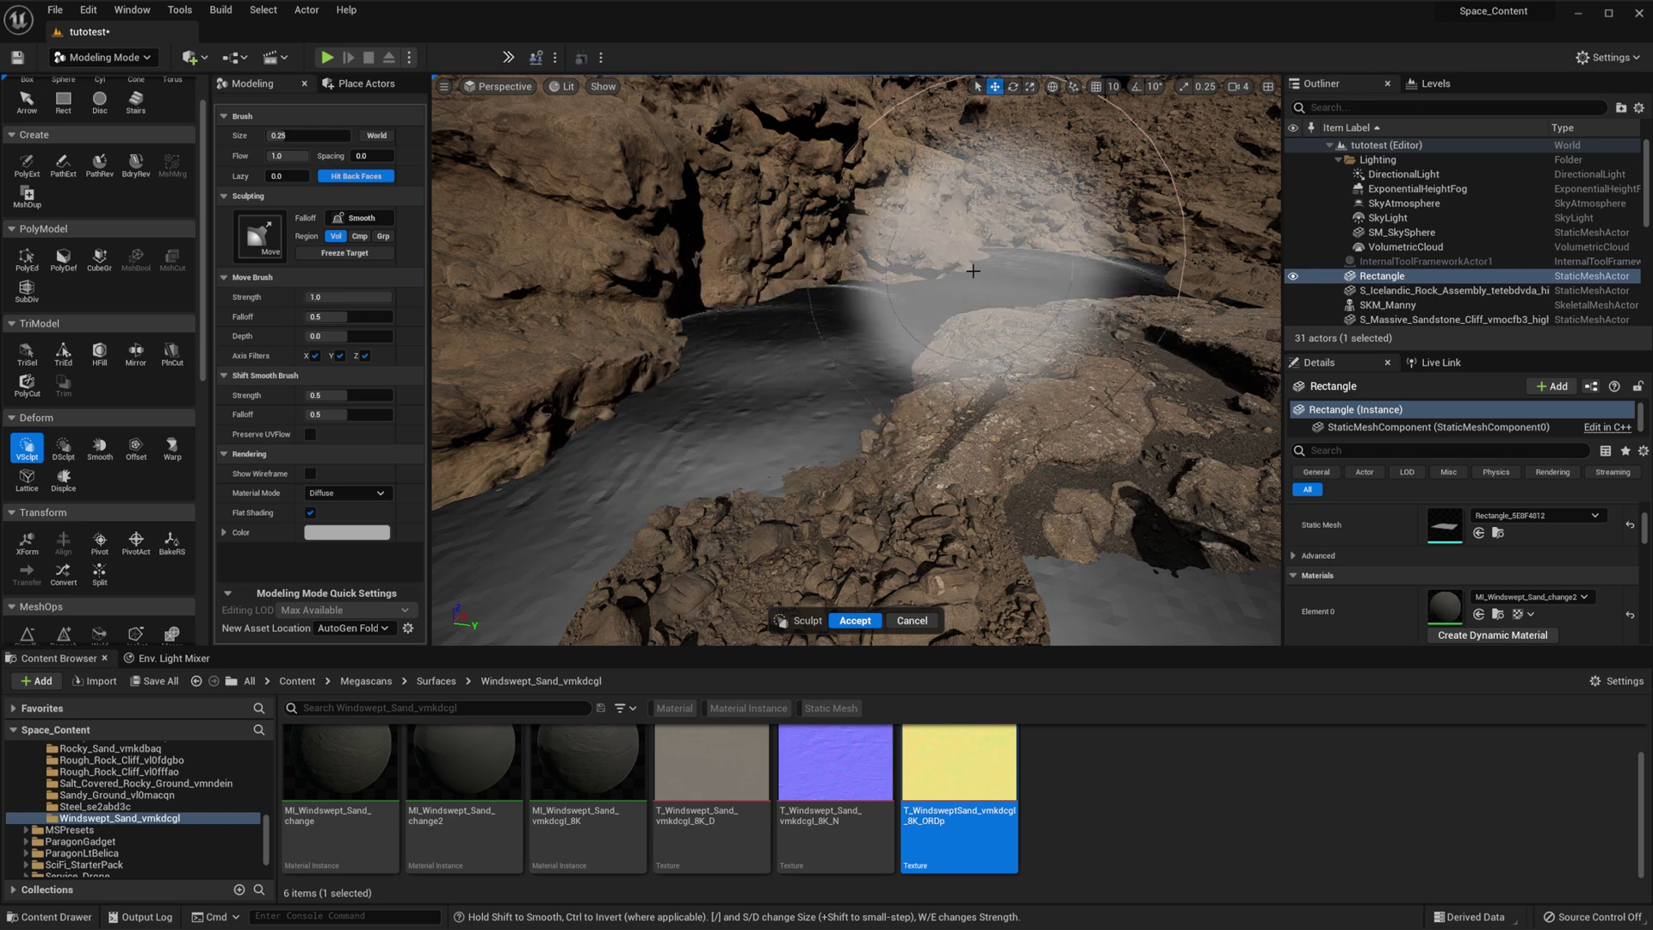
left_click_drag(973, 280, 1166, 270)
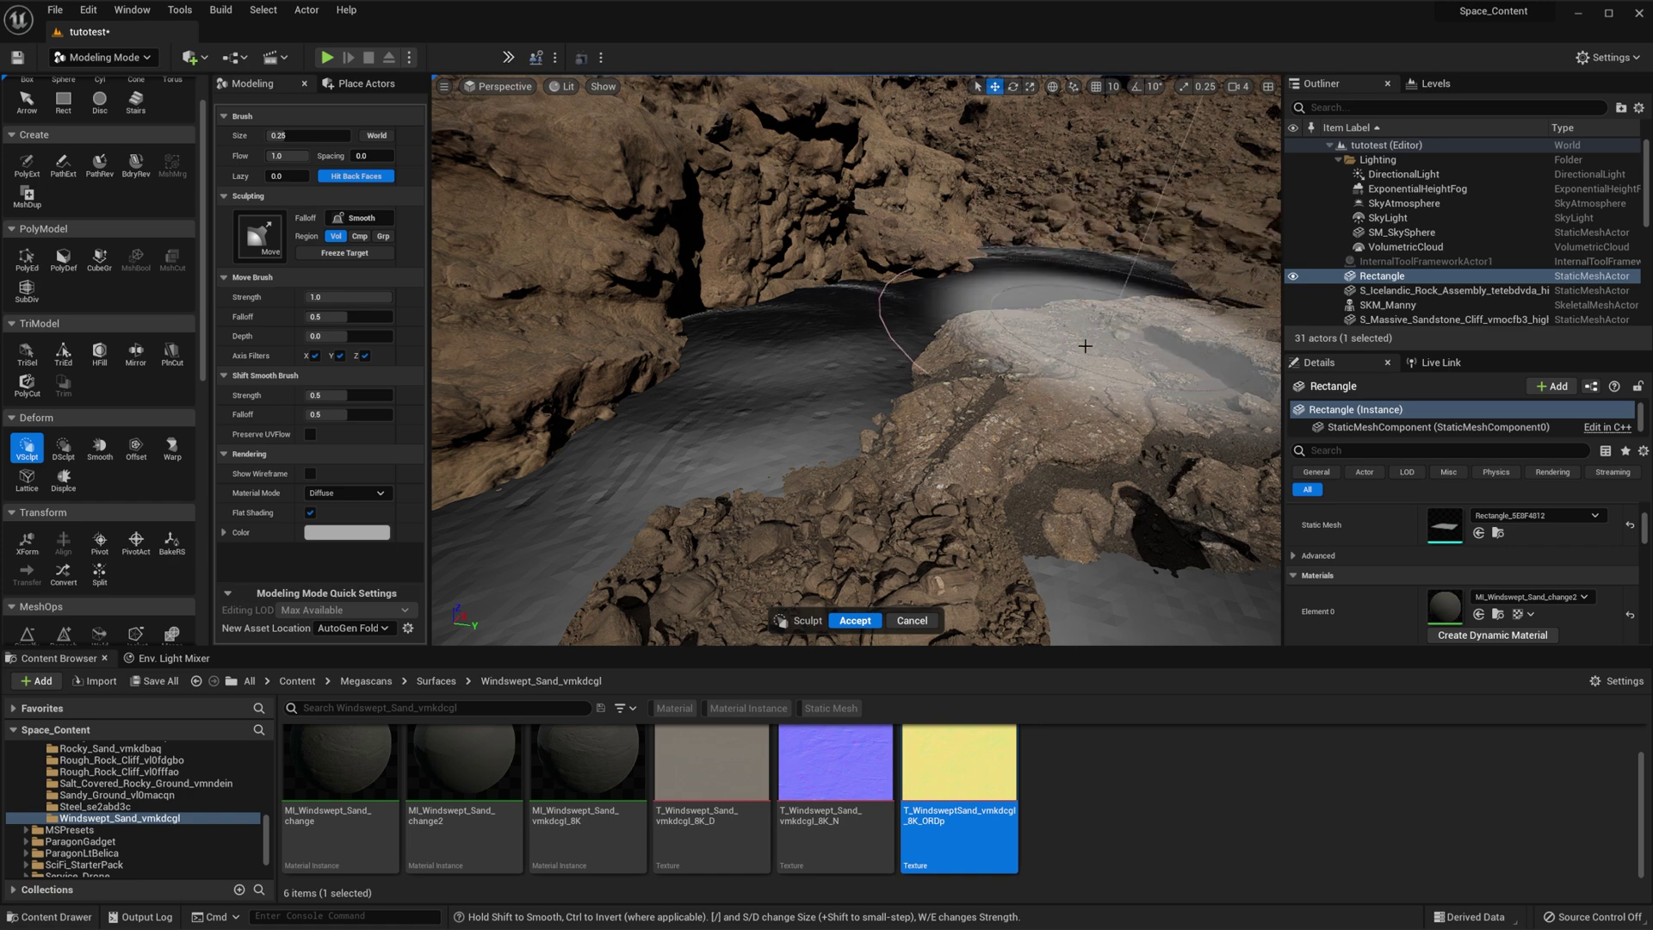
- Reduce the Move brush size to 0.05 for detail work around the small scattered stones
right_click_drag(1085, 344, 878, 361)
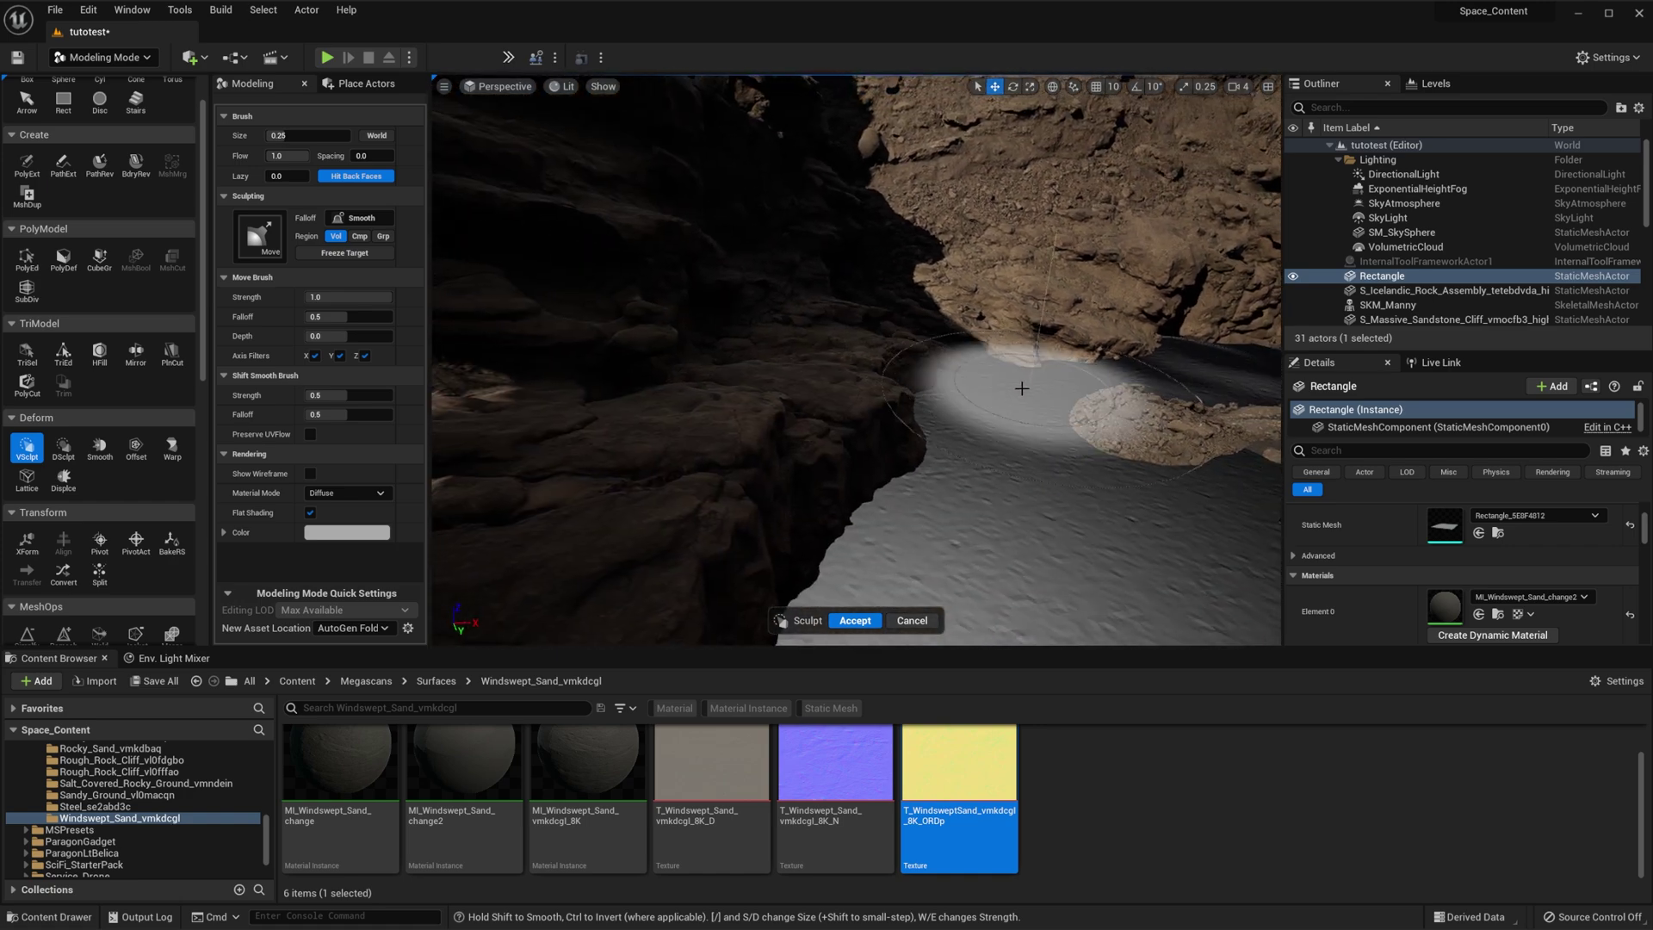
right_click_drag(980, 384, 923, 446)
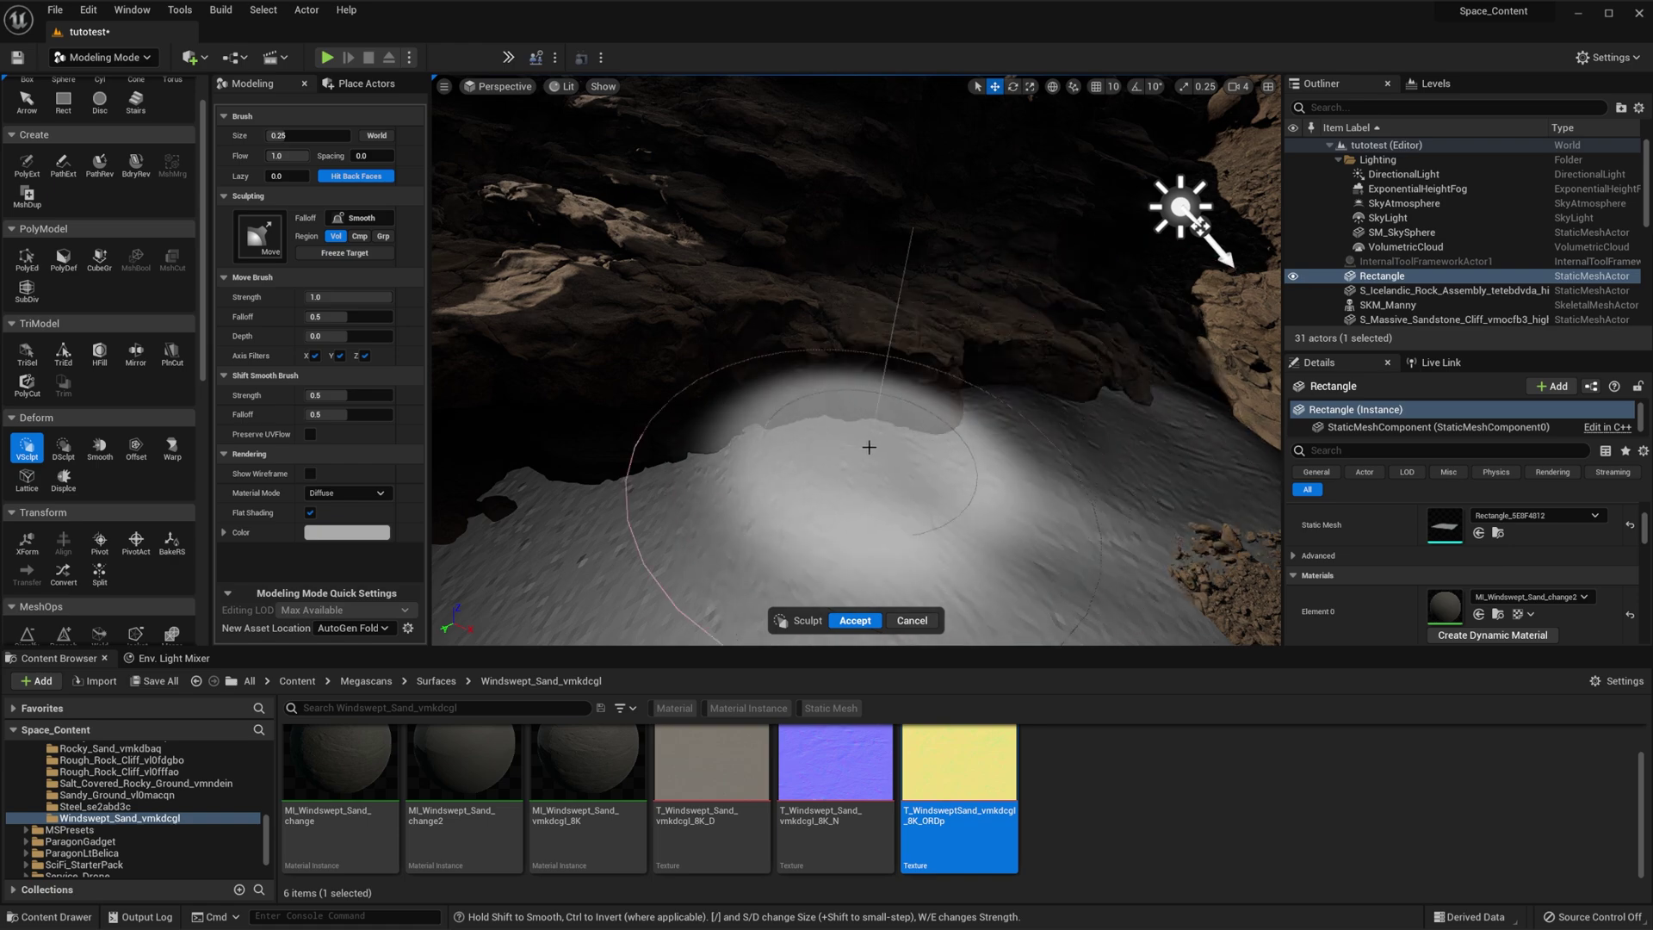
mouse_move(1068, 499)
right_mouse_down()
mouse_move(1111, 465)
mouse_move(1127, 404)
mouse_move(1116, 333)
mouse_move(837, 359)
right_mouse_up()
key("s")
key("s")
key("s")
key("s")
key("s")
key("s")
key("s")
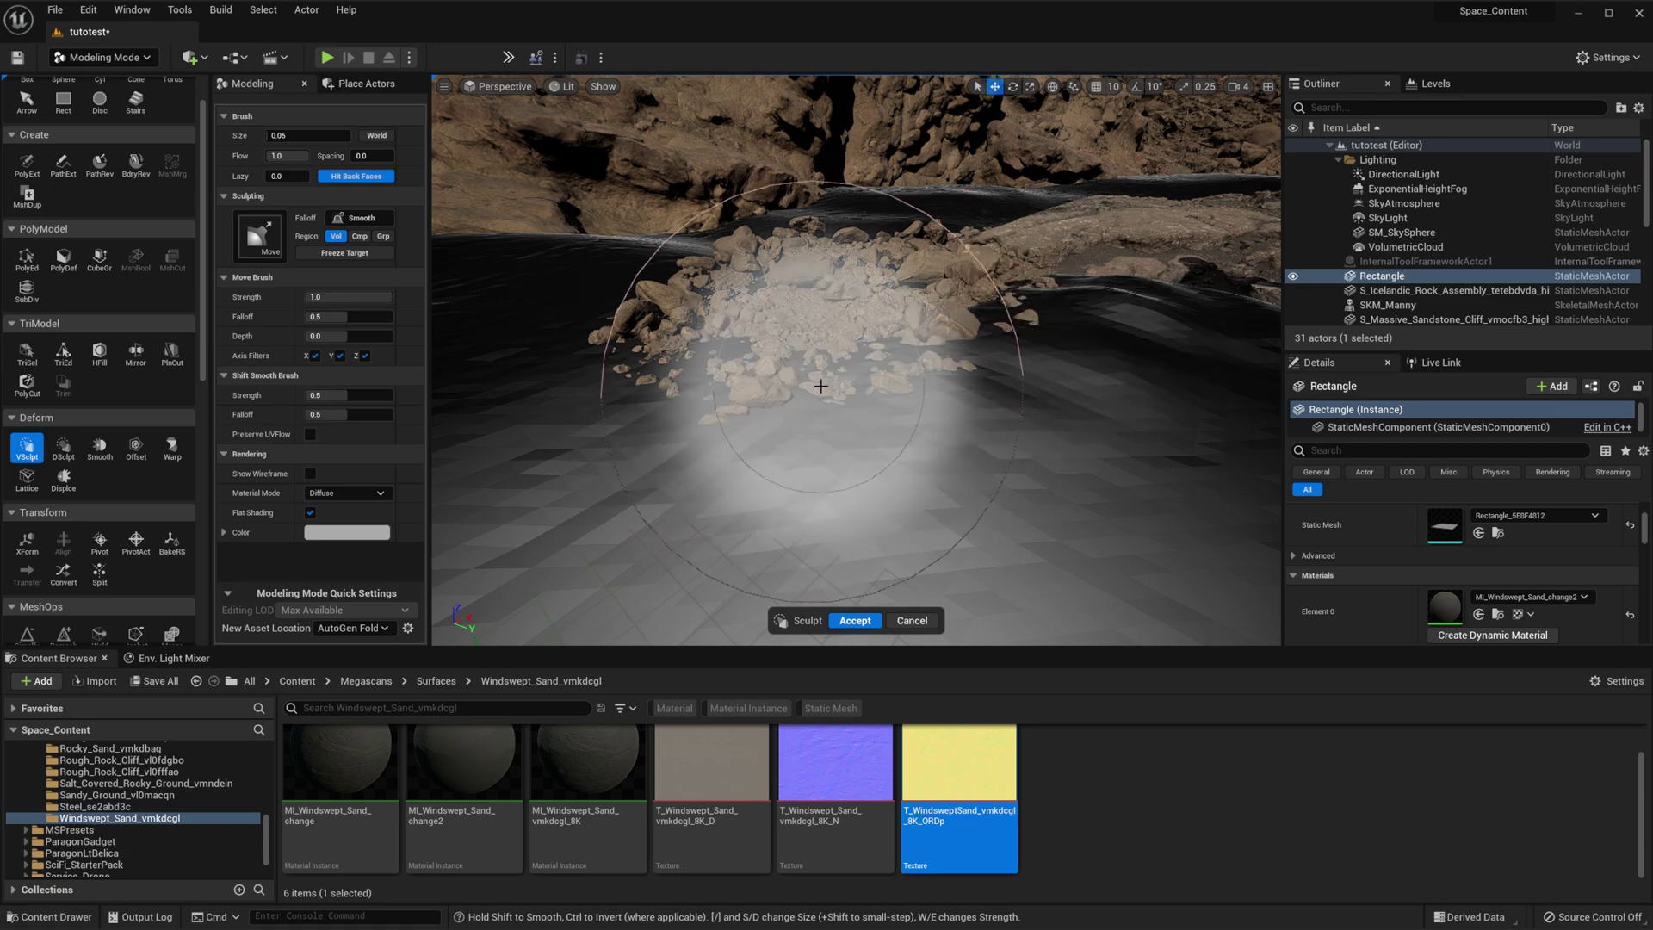
- Sculpt the sand around the bases of the small scattered stones in front of the character
mouse_move(820, 385)
right_mouse_down()
mouse_move(904, 335)
mouse_move(891, 319)
mouse_move(778, 514)
right_mouse_up()
left_click_drag(778, 514, 829, 488)
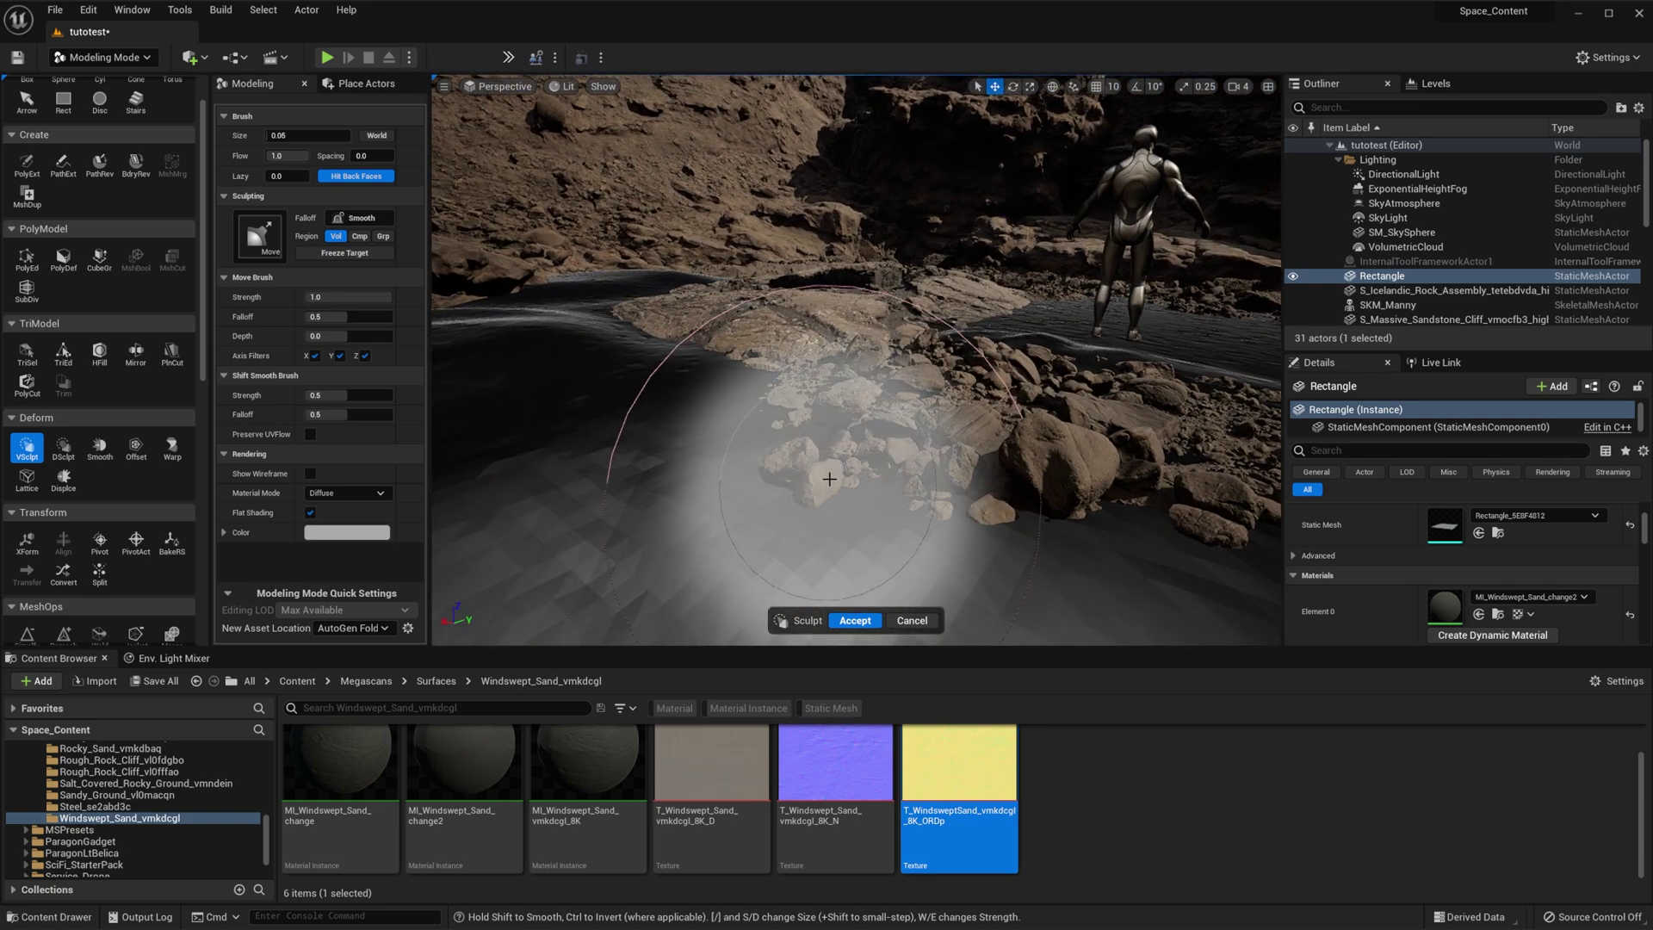
left_click_drag(785, 408, 787, 405)
left_click_drag(993, 506, 999, 472)
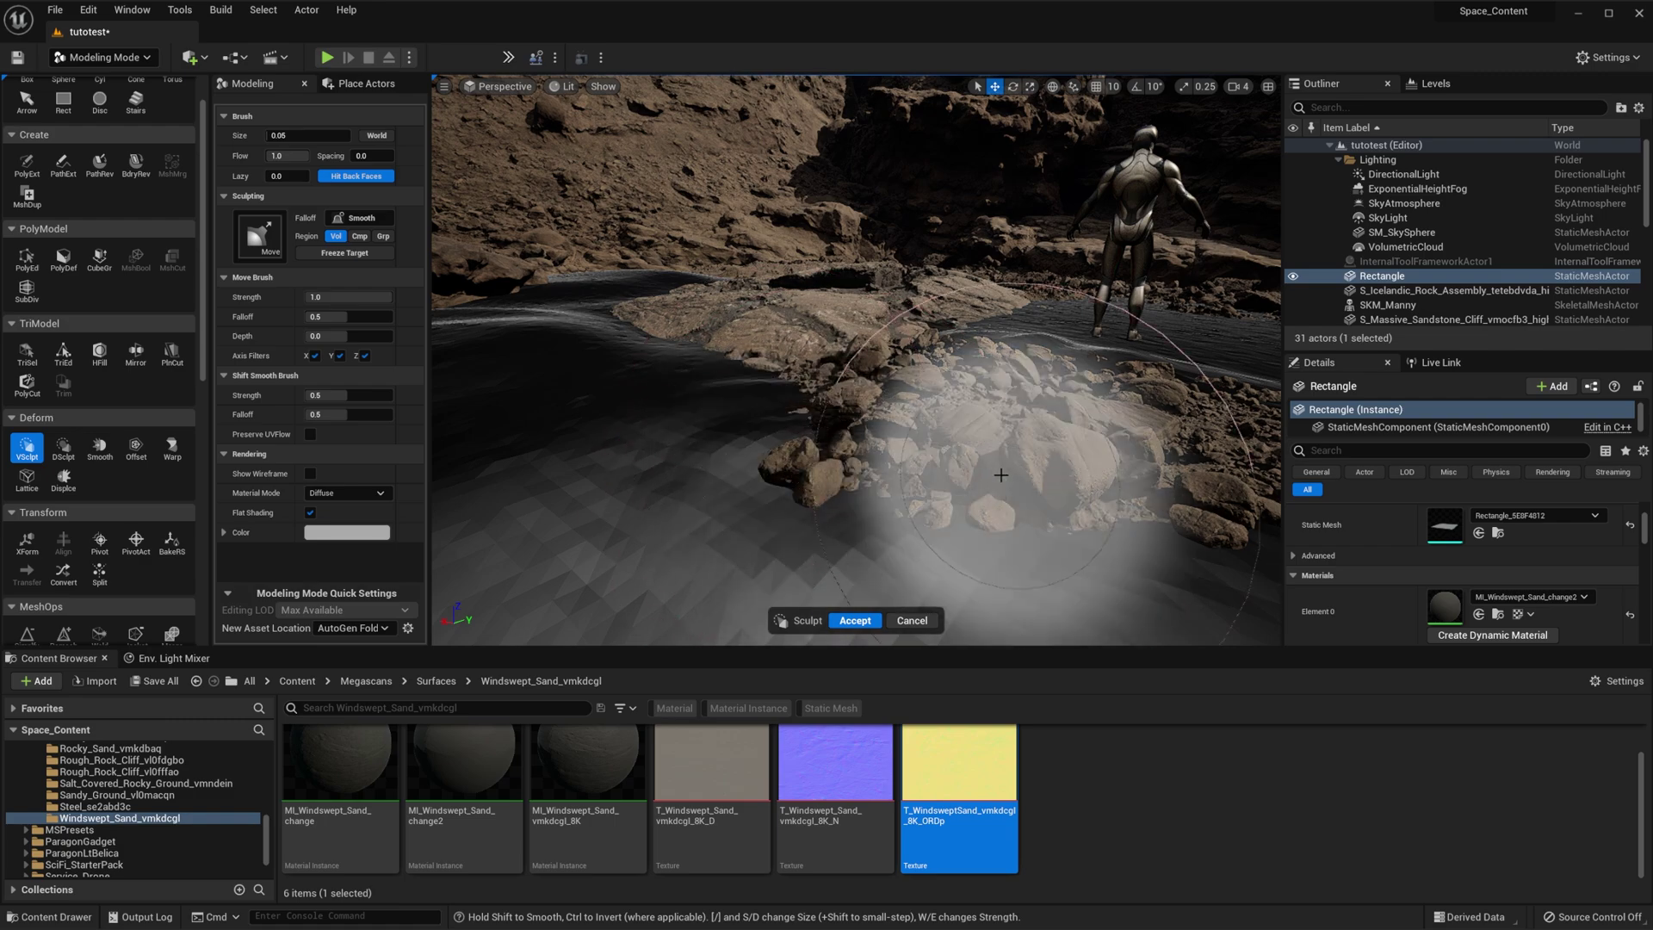
- Shape the sand around the flat rock slab and the rocky ground piece behind it with a larger Move brush
mouse_move(999, 472)
right_mouse_down()
mouse_move(956, 405)
mouse_move(827, 387)
mouse_move(758, 474)
mouse_move(603, 507)
right_mouse_up()
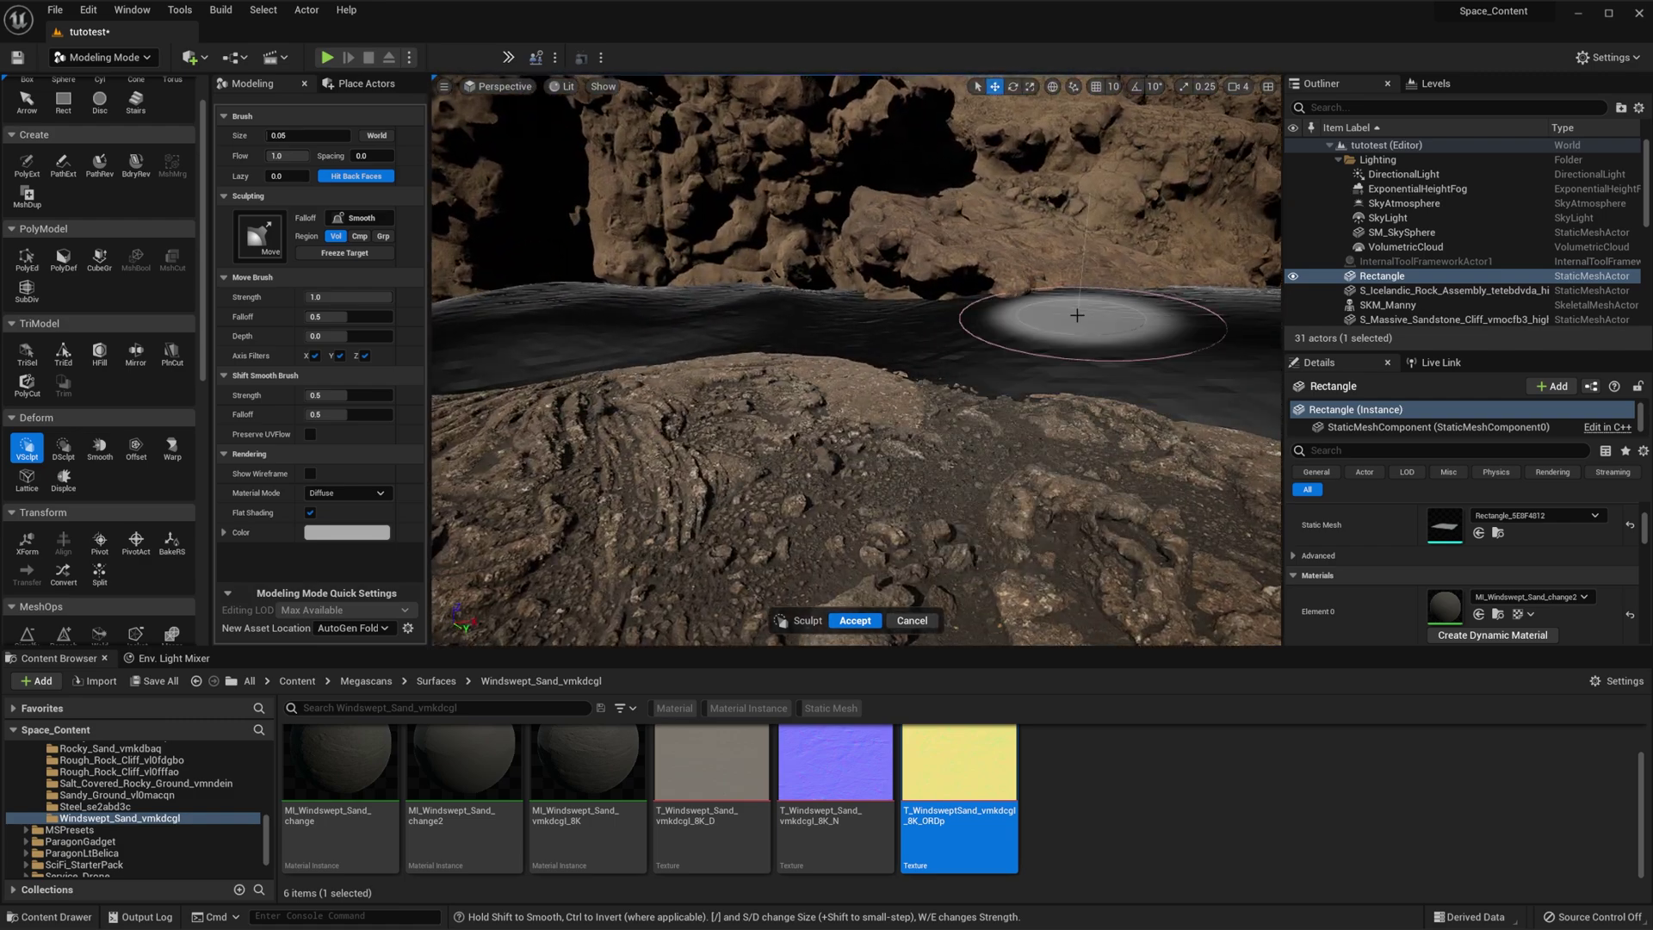
mouse_move(991, 516)
right_mouse_down()
mouse_move(1085, 508)
mouse_move(930, 525)
mouse_move(1033, 534)
mouse_move(922, 454)
right_mouse_up()
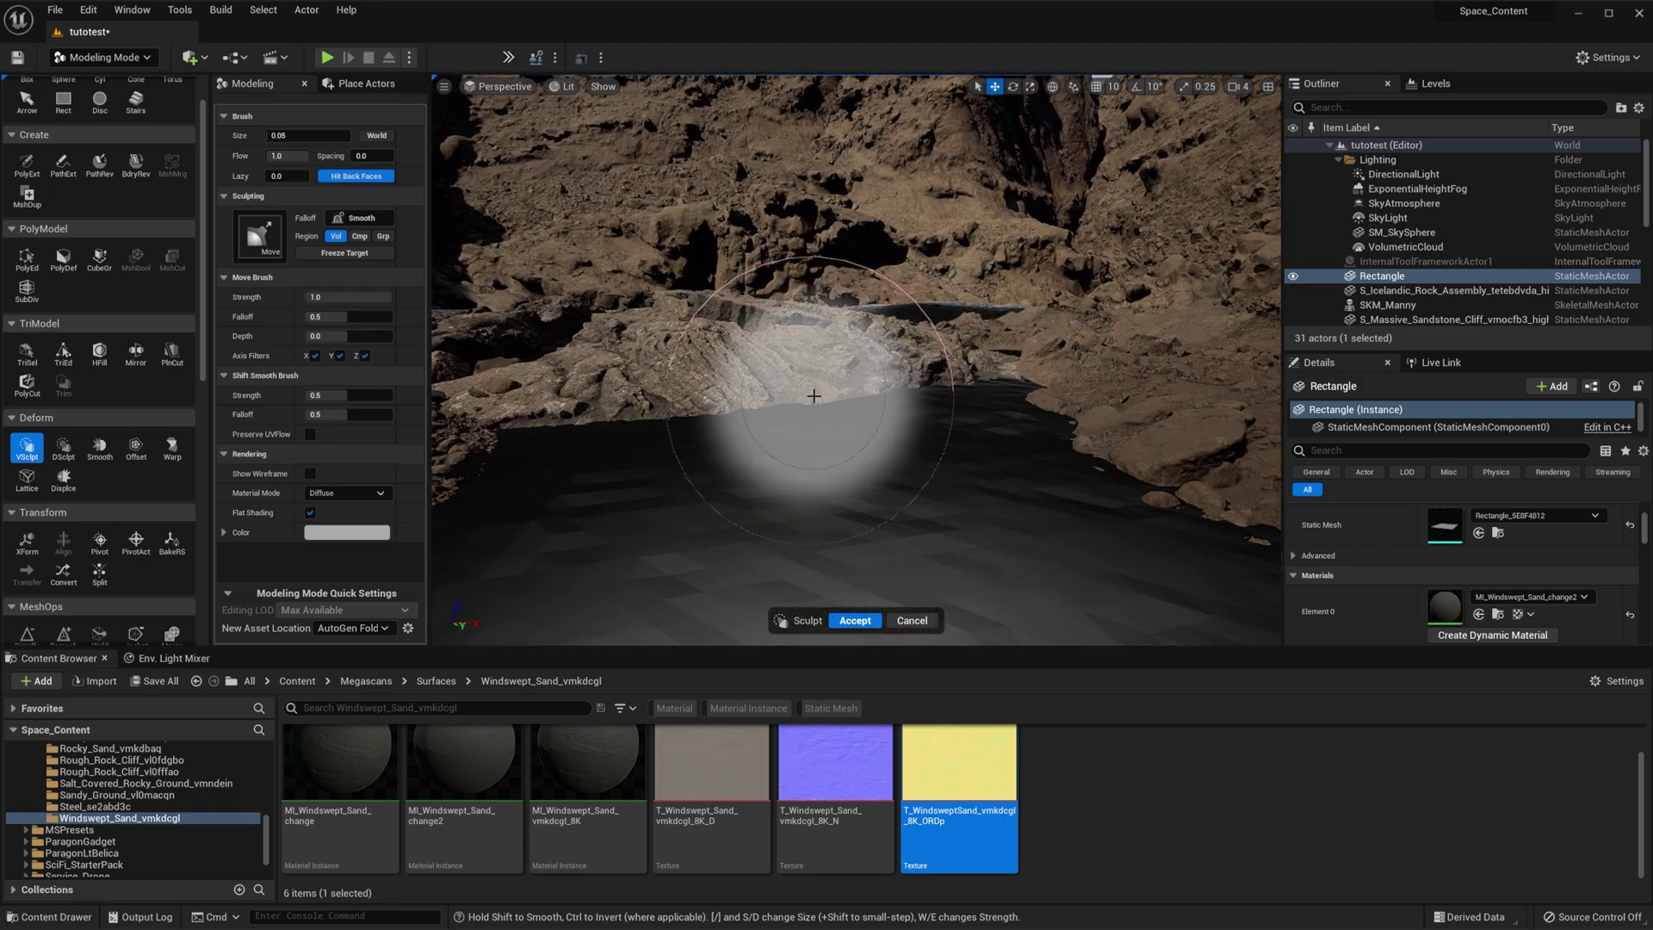
mouse_move(865, 389)
right_mouse_down()
mouse_move(1119, 413)
mouse_move(947, 508)
mouse_move(823, 530)
right_mouse_up()
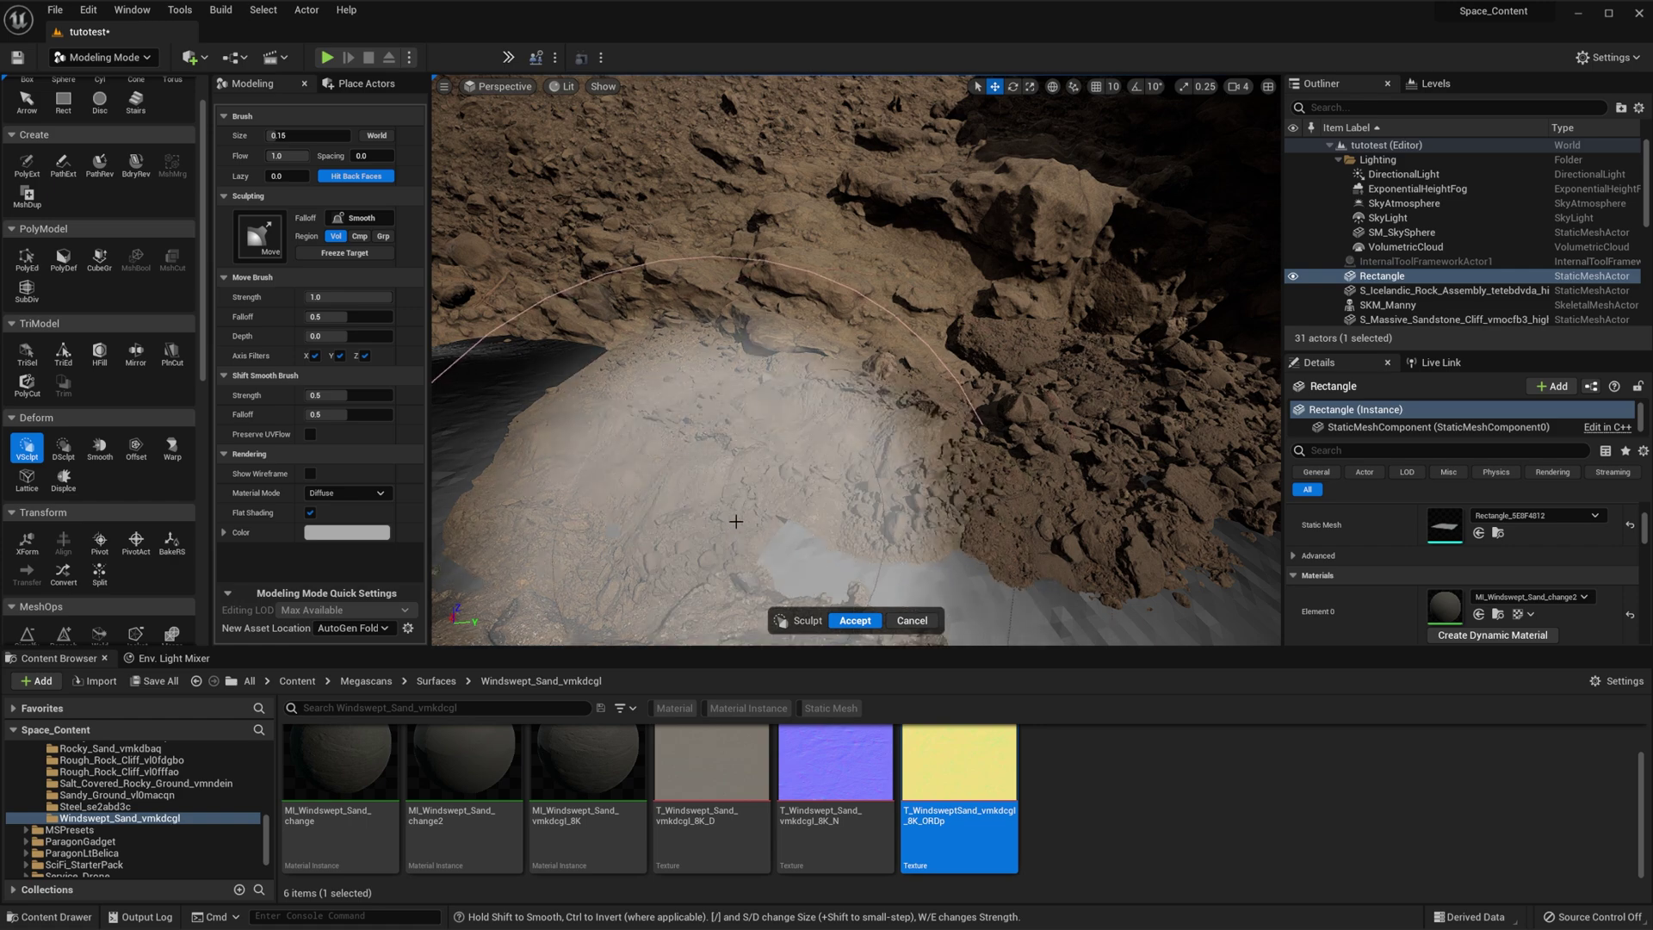
right_click_drag(742, 470, 695, 470)
right_click(684, 382)
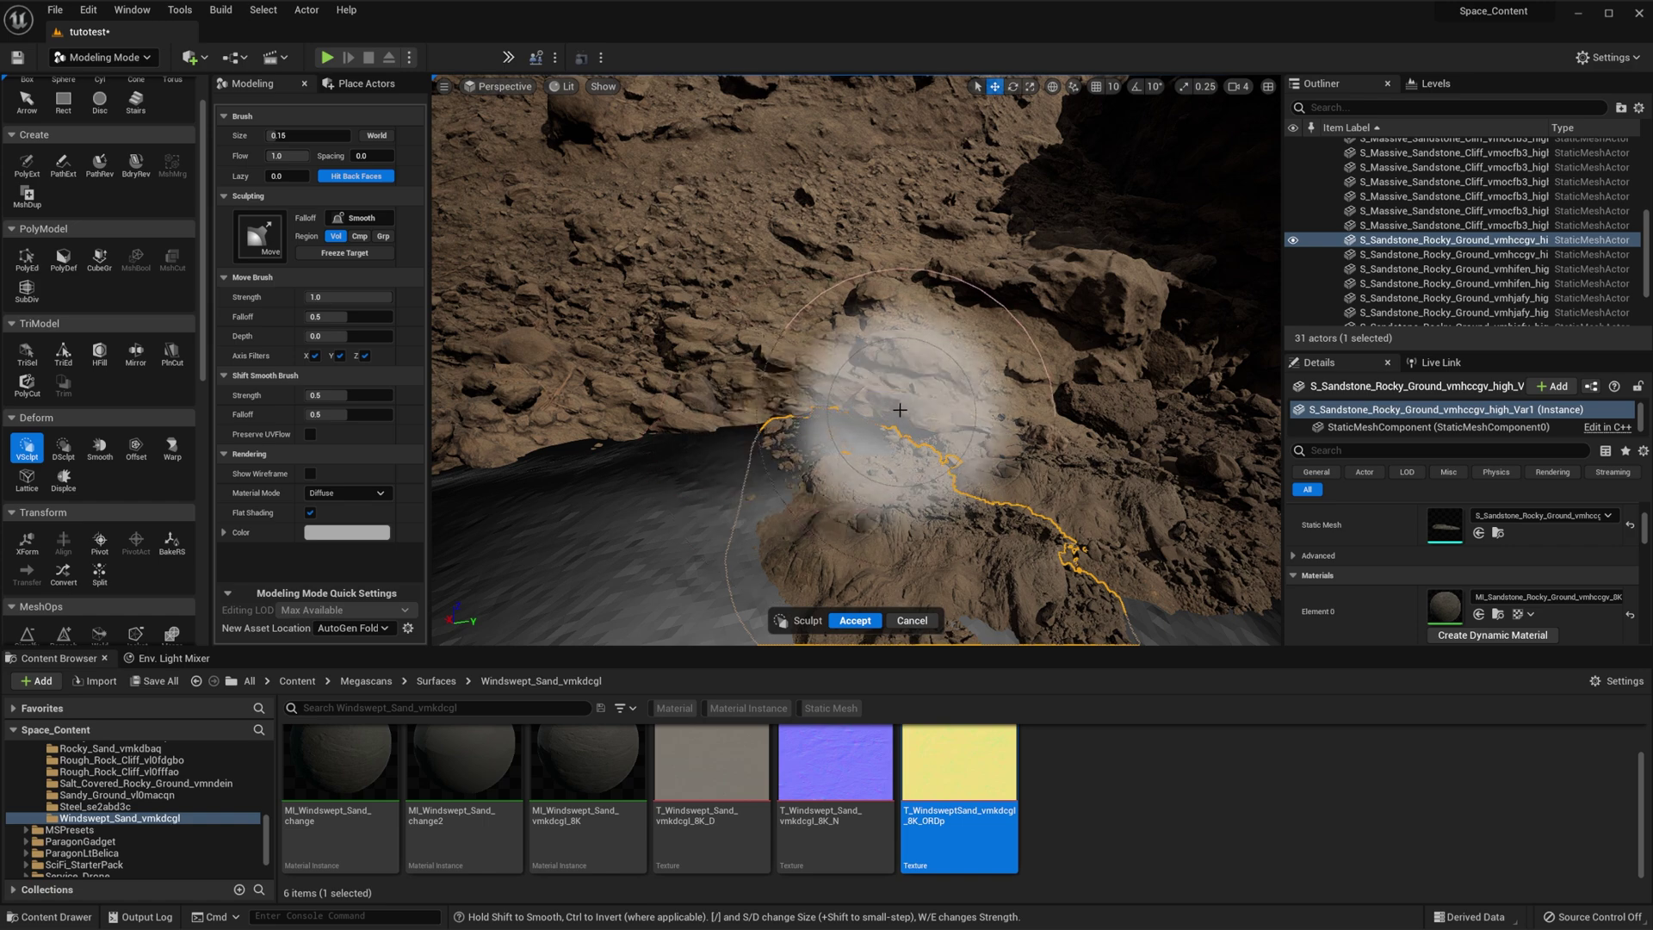
left_click_drag(671, 435, 731, 469)
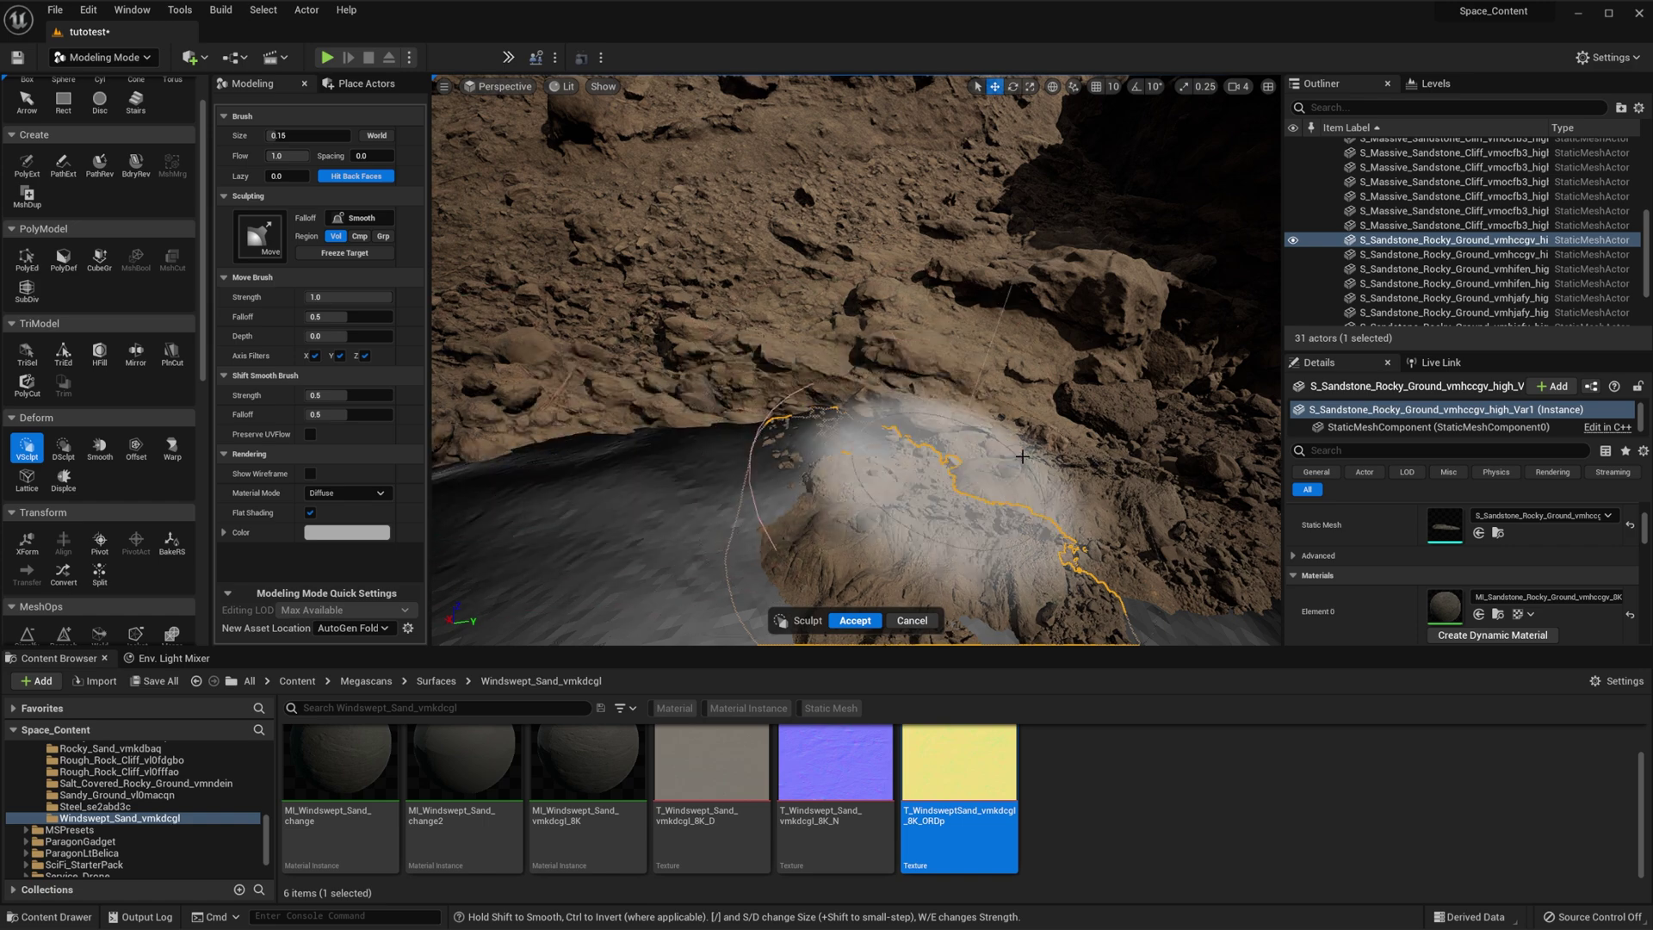
- Check the sand between the slab and the surrounding rocks, and accept the sculpted ground
right_click_drag(865, 508, 810, 521)
right_click_drag(1024, 474, 990, 453)
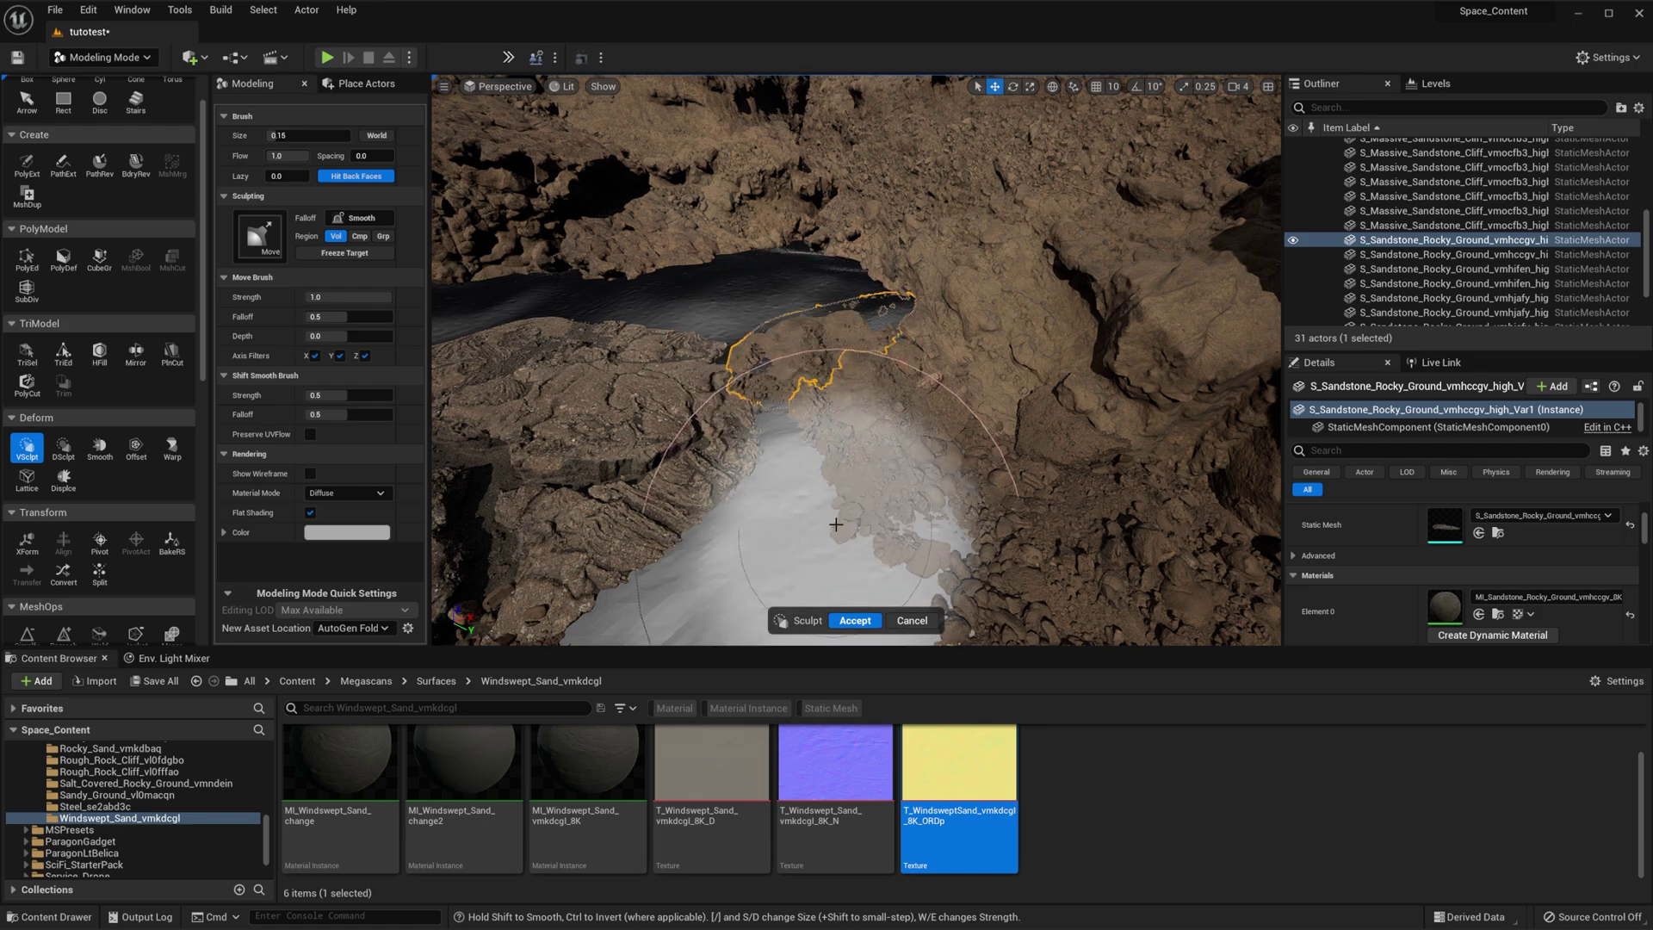
right_click_drag(836, 524, 714, 534)
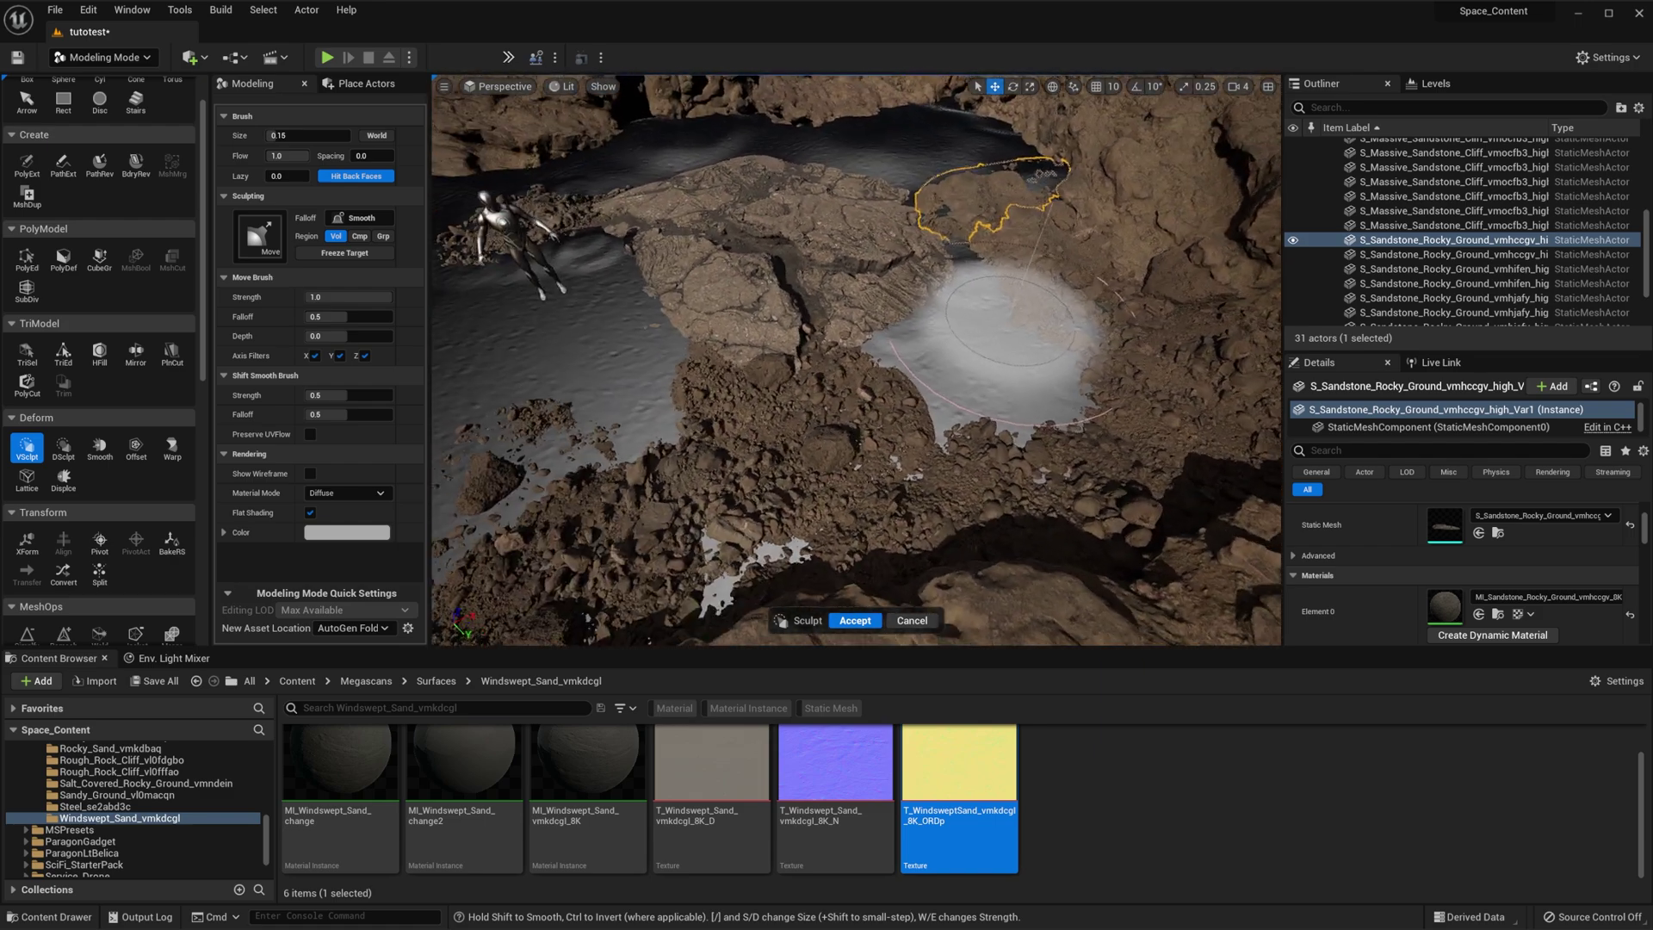
right_click_drag(1015, 310, 905, 398)
mouse_move(667, 320)
right_mouse_down()
mouse_move(757, 327)
mouse_move(841, 373)
right_mouse_up()
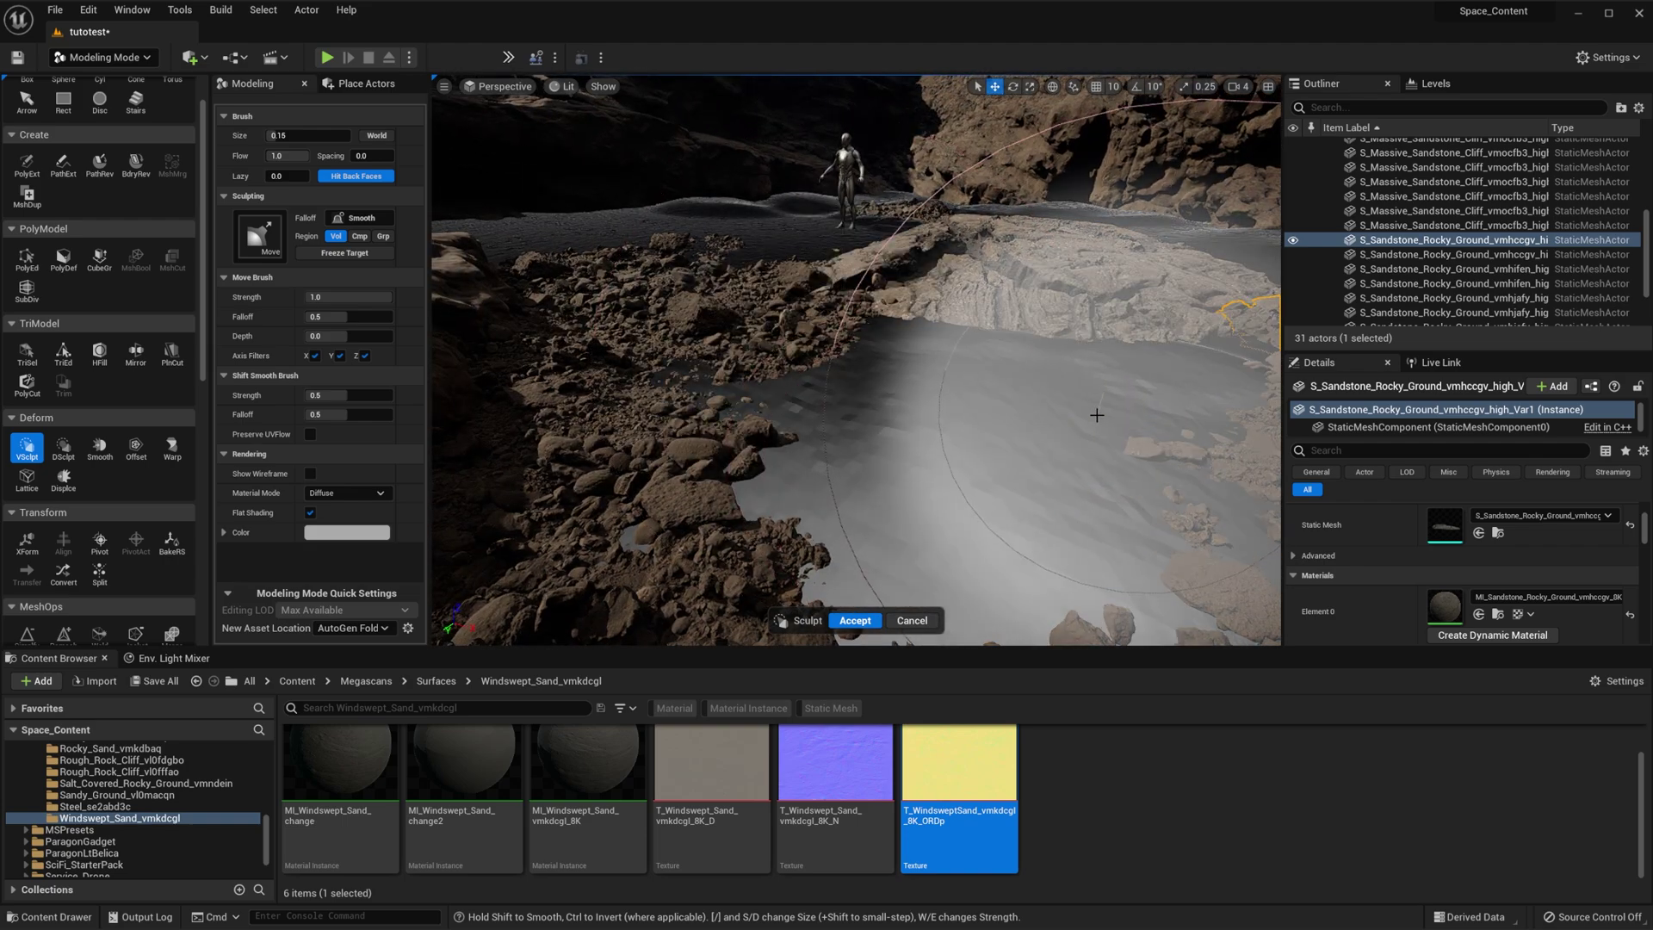
right_click_drag(825, 297, 973, 289)
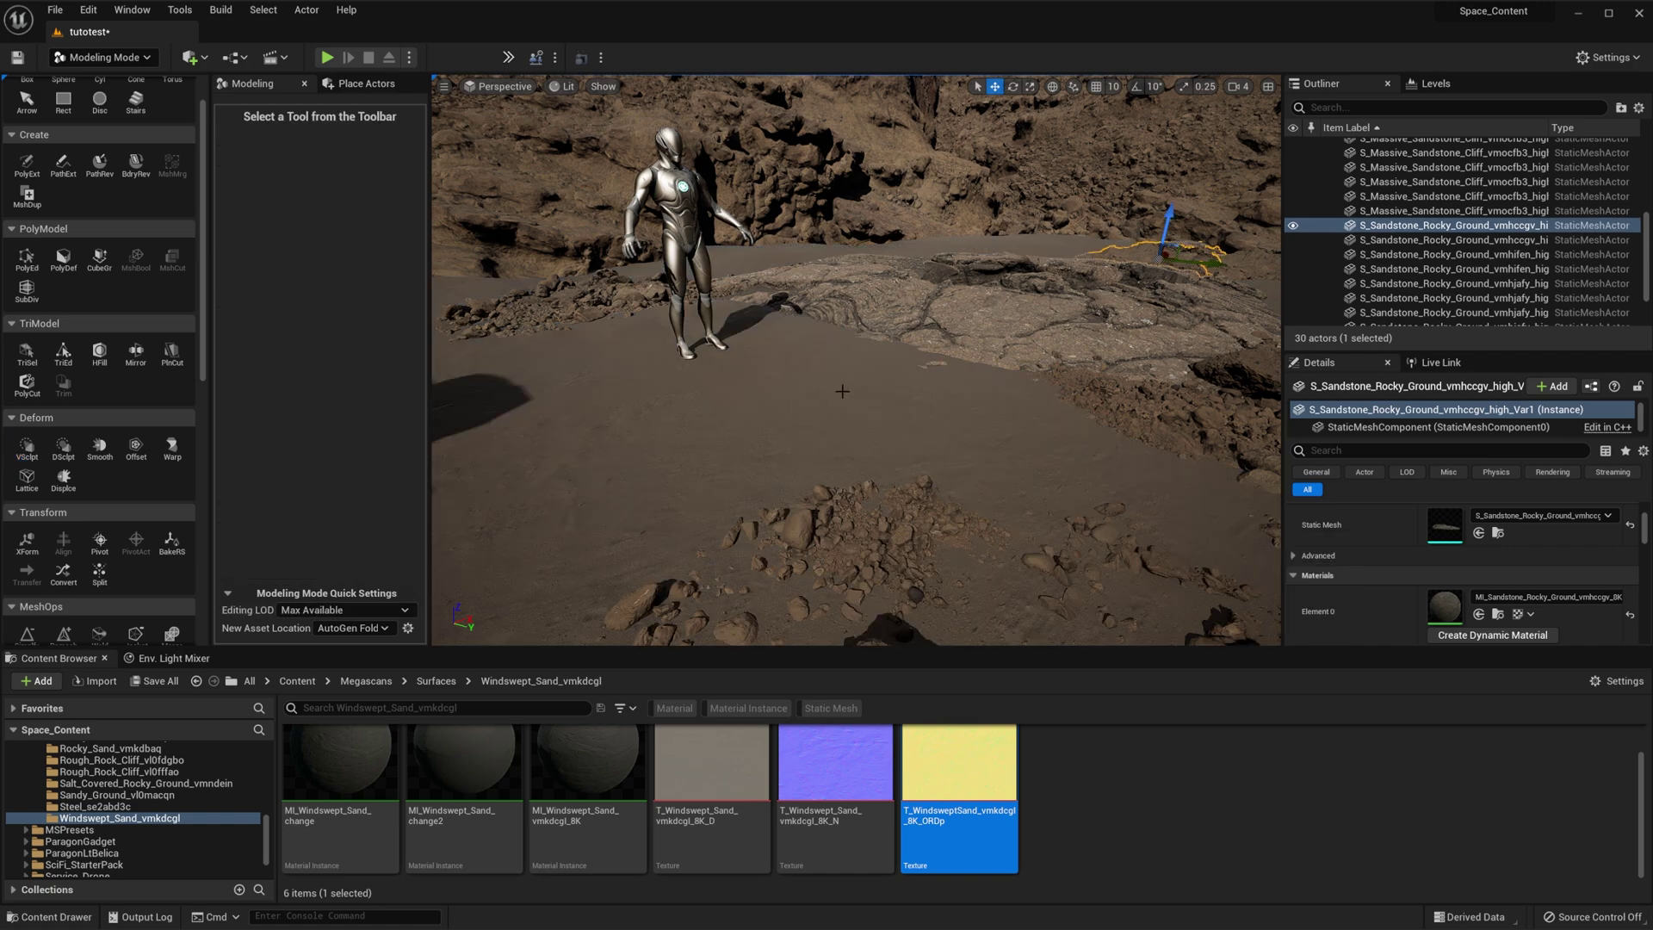
- Examine the sculpted sand along the canyon walls and select the ground rectangle
right_click_drag(842, 390, 740, 387)
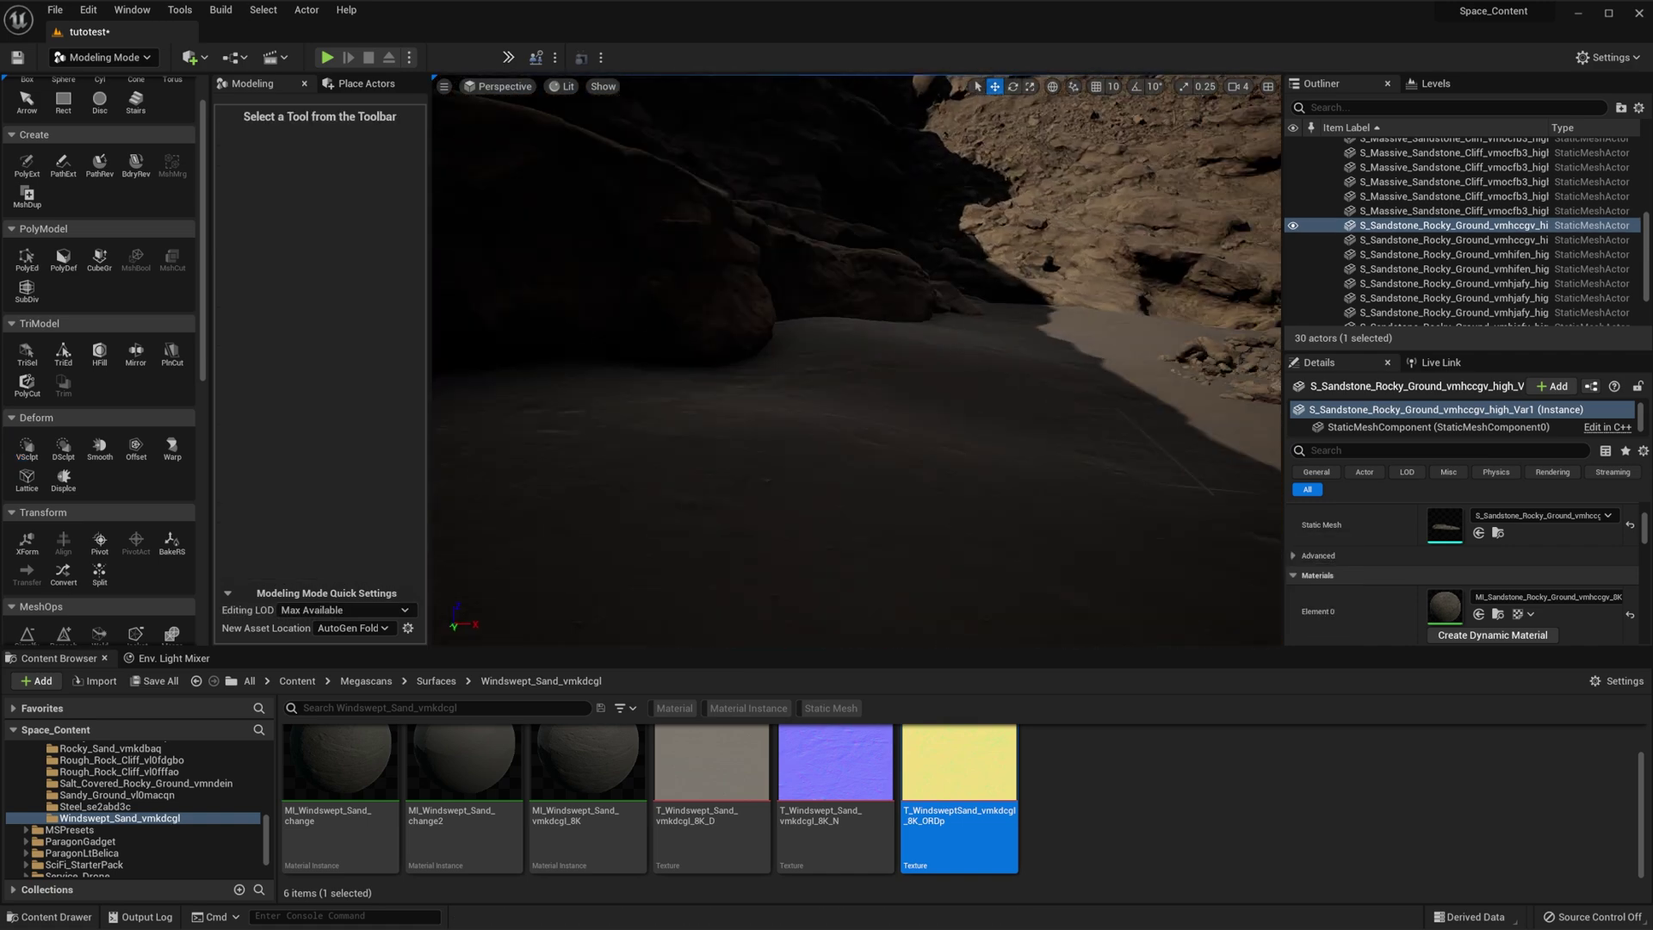
right_click_drag(888, 341, 869, 319)
right_click_drag(1052, 415, 668, 448)
left_click(776, 441)
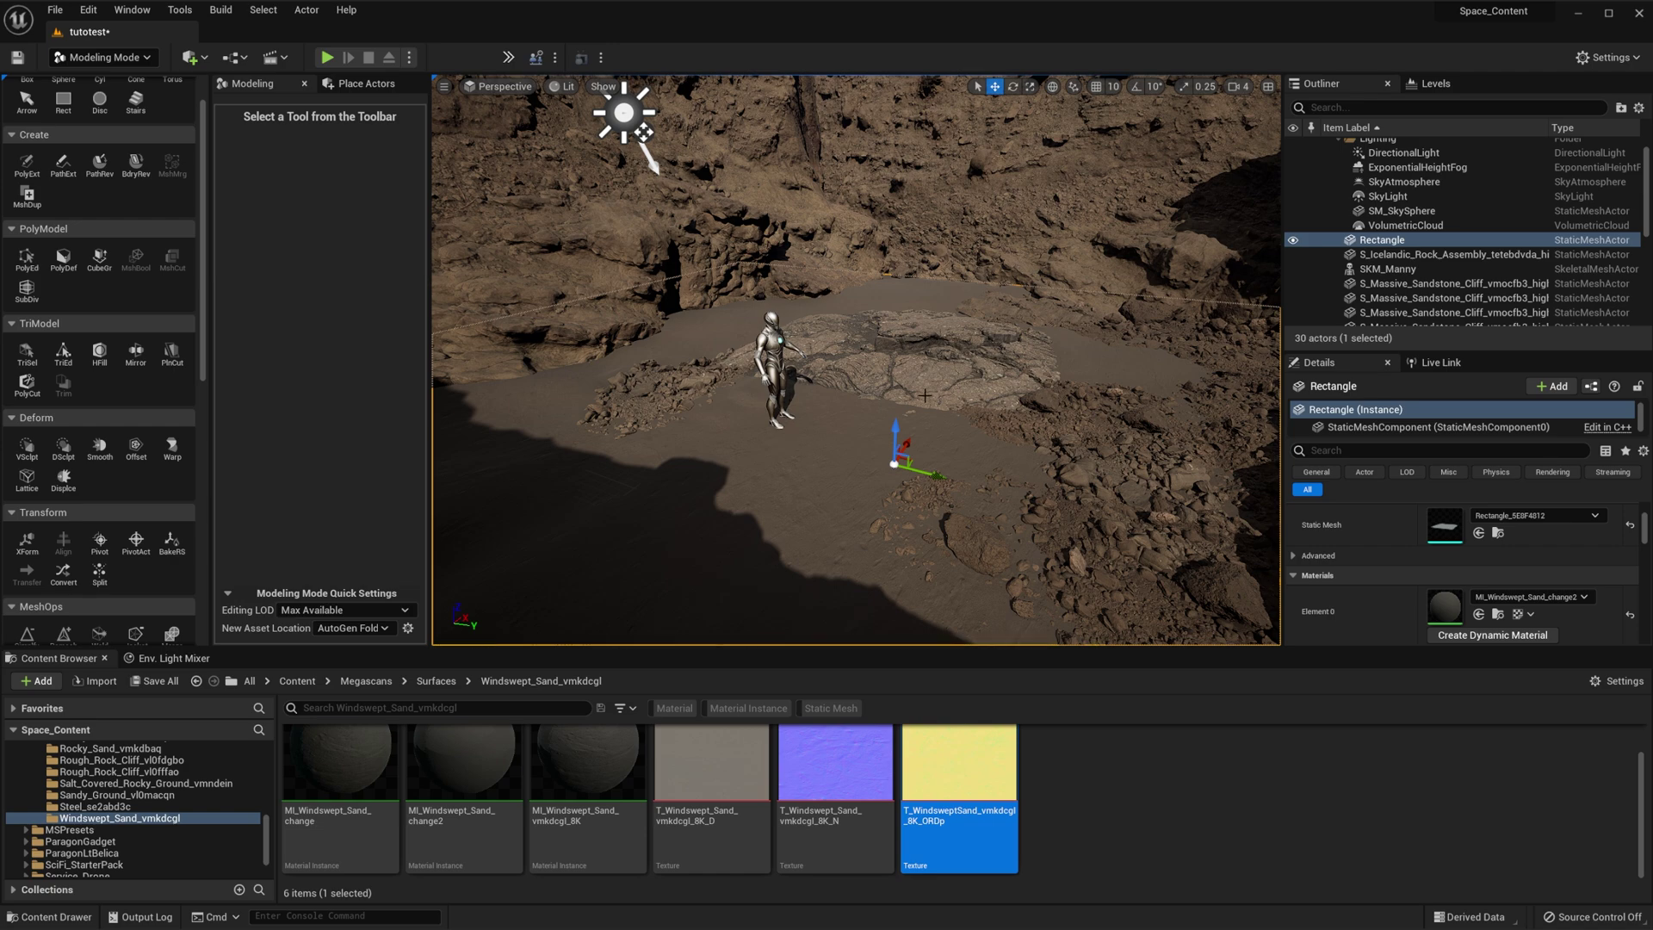
- Select the Icelandic rock assembly and reposition it in the sand behind the character
right_click_drag(868, 380, 873, 413)
key("w")
key("s")
left_click(895, 377)
left_click_drag(874, 401, 1156, 351)
mouse_move(874, 421)
right_mouse_down()
mouse_move(745, 394)
mouse_move(879, 441)
mouse_move(848, 437)
right_mouse_up()
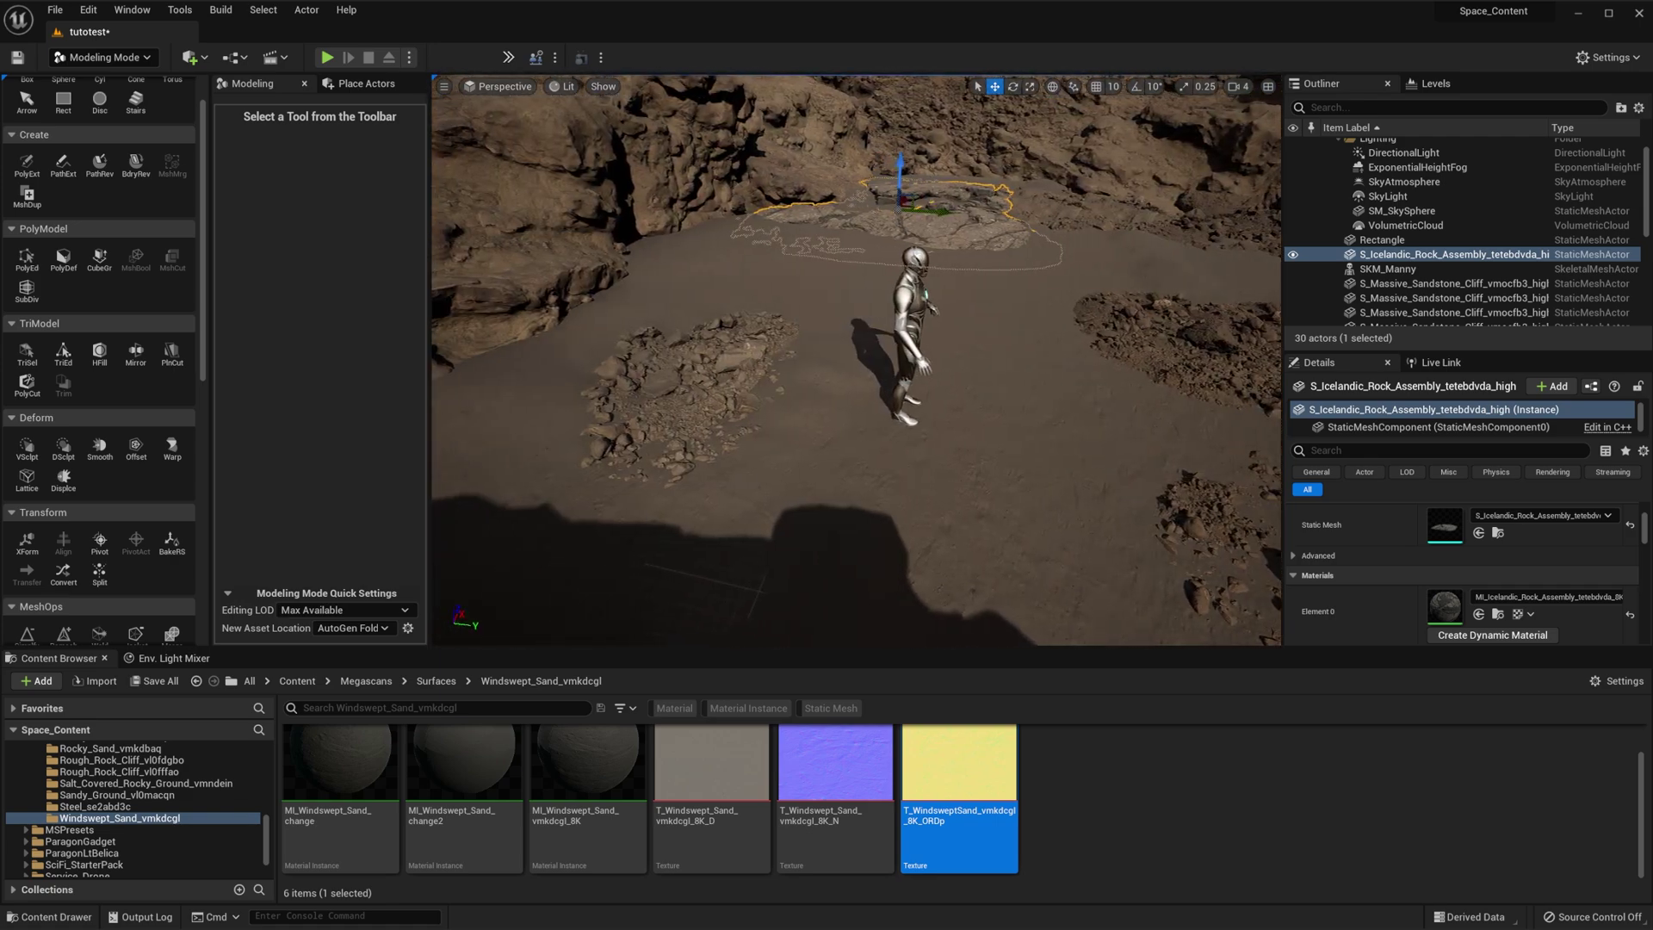
- Duplicate the S_Sandstone_Rocky_Ground_vmhjafy rock patch and place the copy in the sand in front of the character
left_click(702, 387)
right_click_drag(701, 387, 869, 409)
left_click(775, 405)
left_click(826, 406)
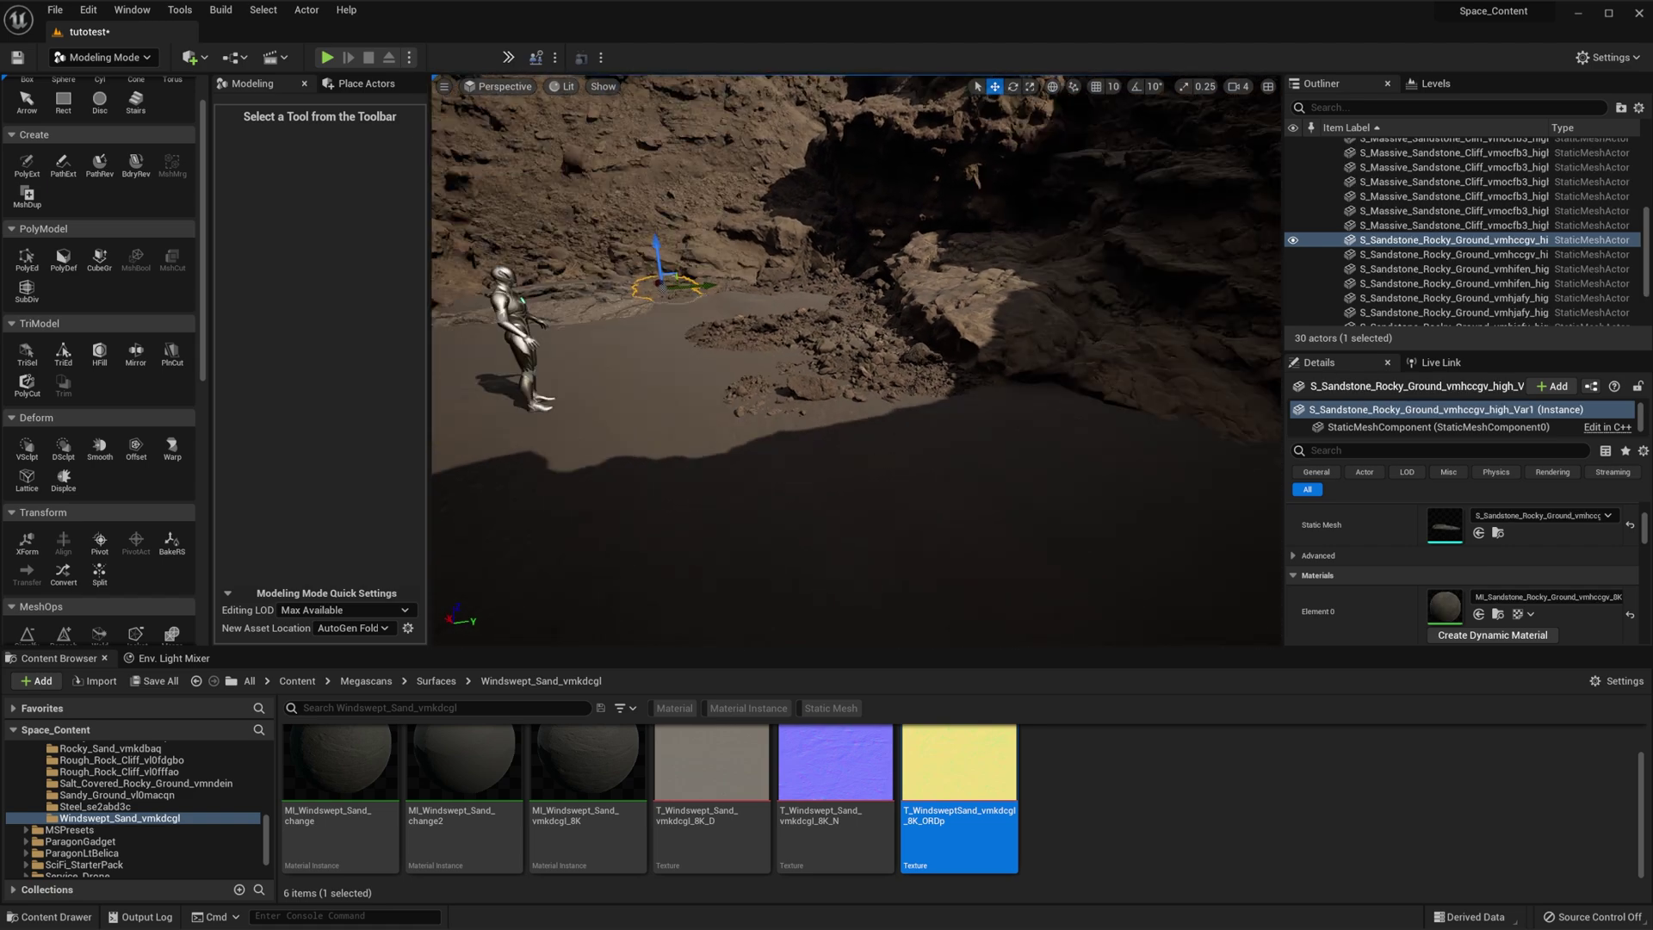
left_click(897, 392)
left_click_drag(921, 362, 684, 406, "alt")
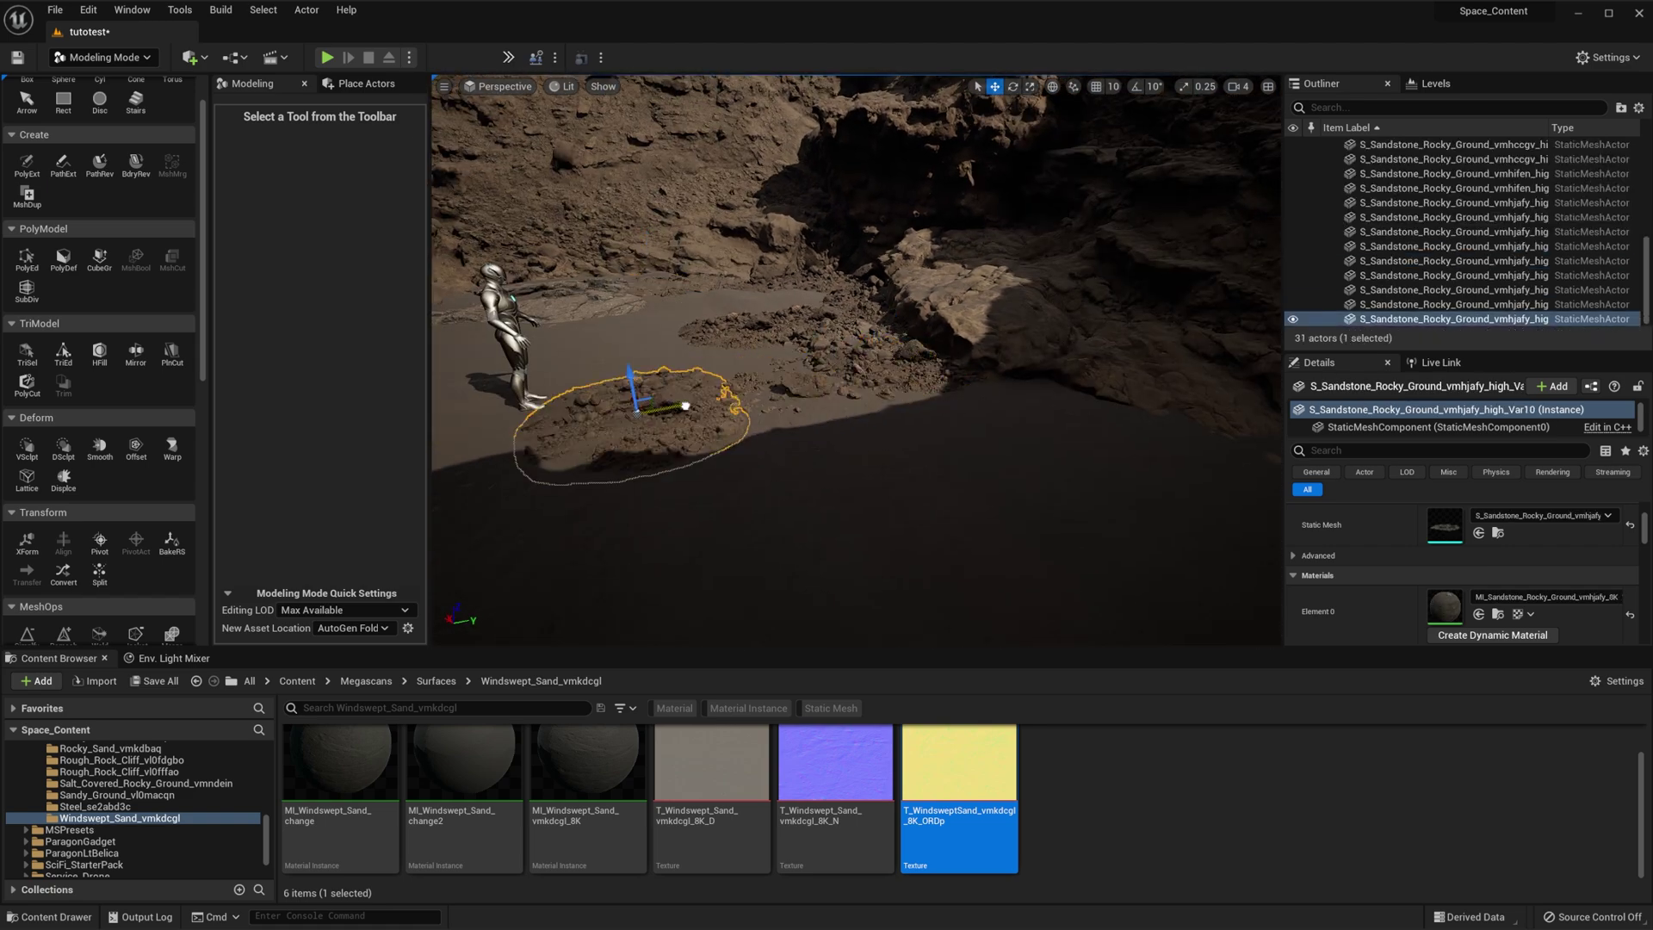
right_click_drag(685, 406, 547, 406)
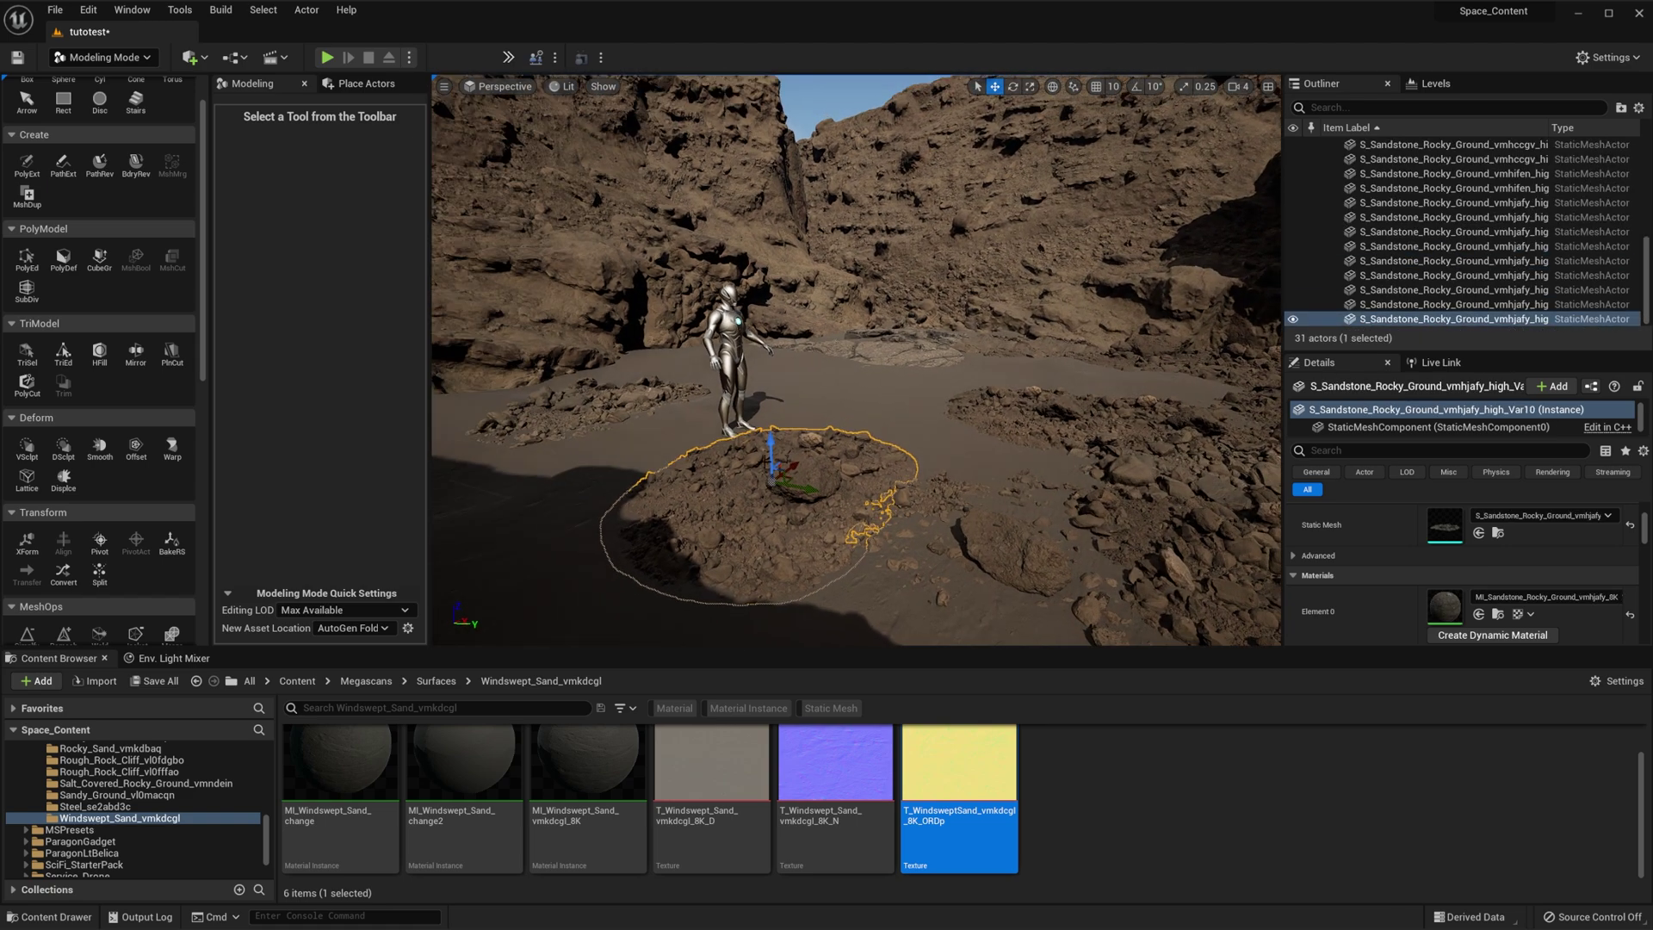
- Move the duplicated S_Sandstone_Rocky_Ground_vmhjafy patch across the sand beside the character and adjust its height against the ground
left_click_drag(792, 478, 818, 374)
right_click_drag(762, 364, 556, 403)
left_click_drag(961, 342, 919, 380)
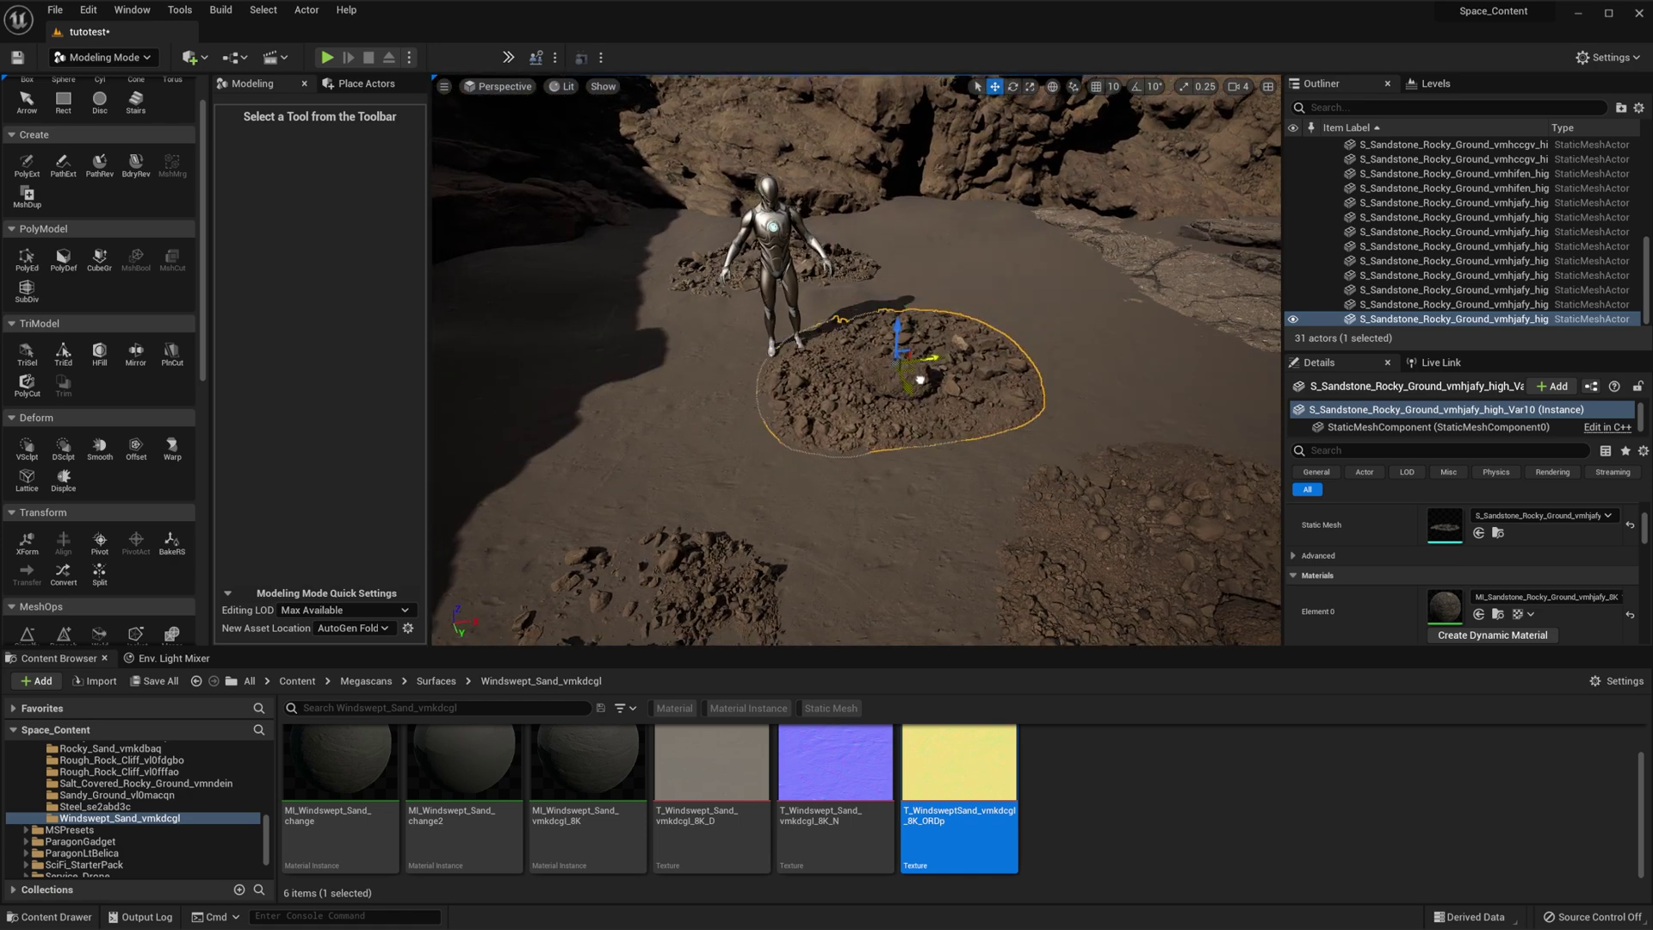
right_click_drag(1071, 382, 989, 370)
key("Escape")
left_click(998, 320)
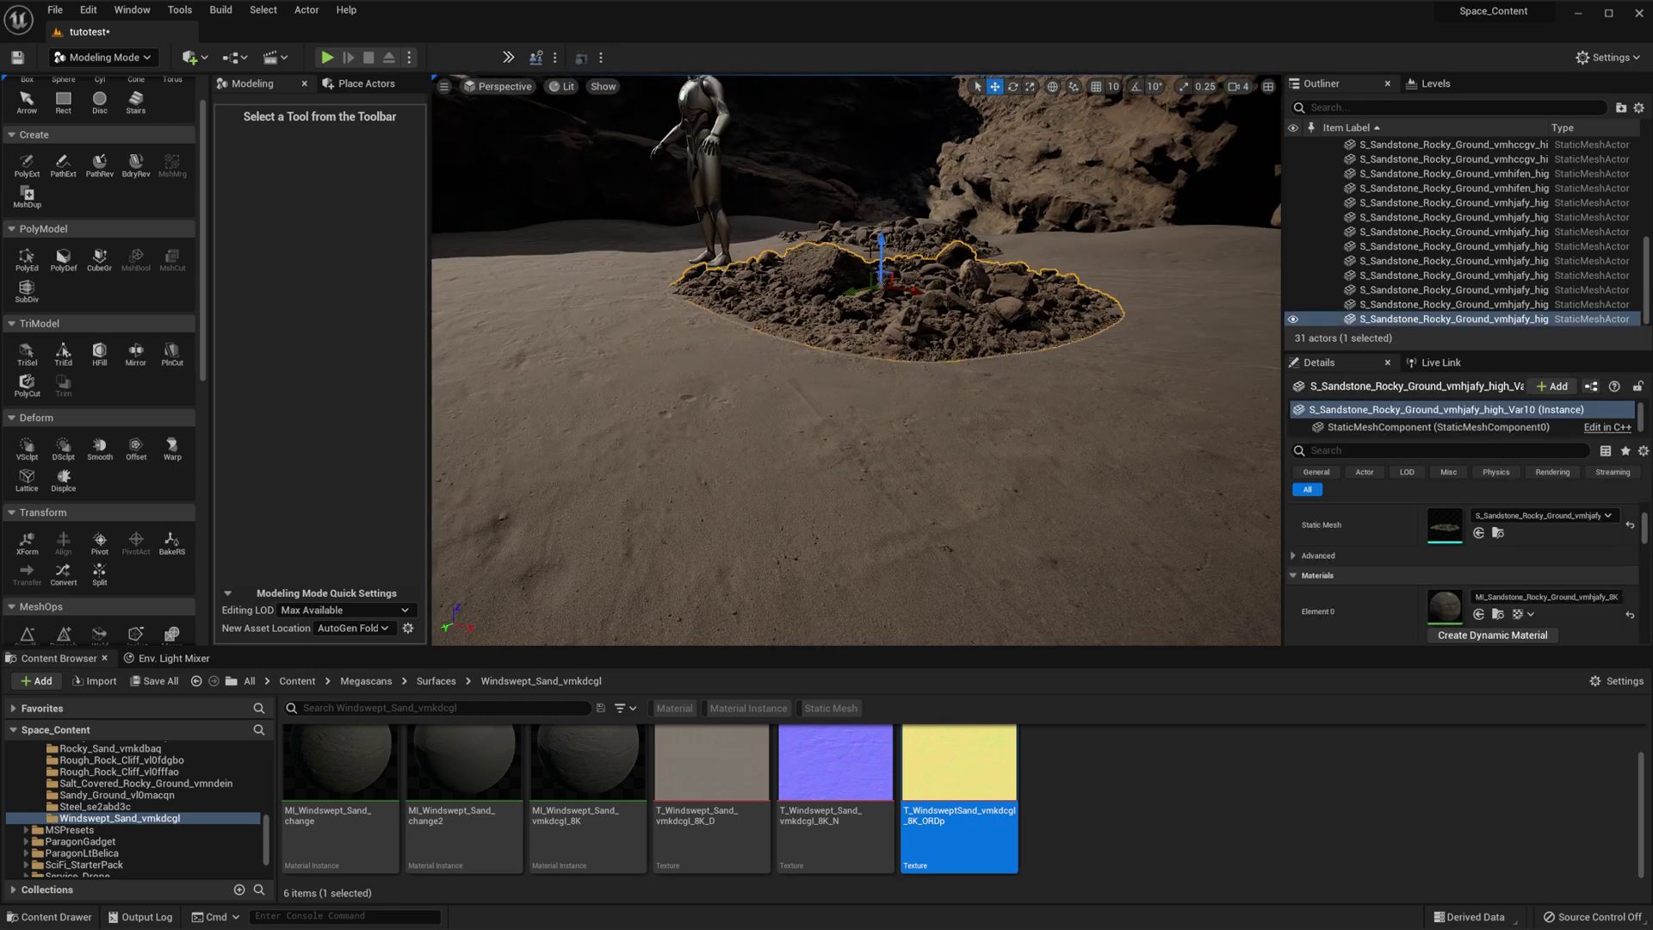
left_click_drag(884, 253, 885, 247)
right_click_drag(977, 334, 534, 353)
key("Escape")
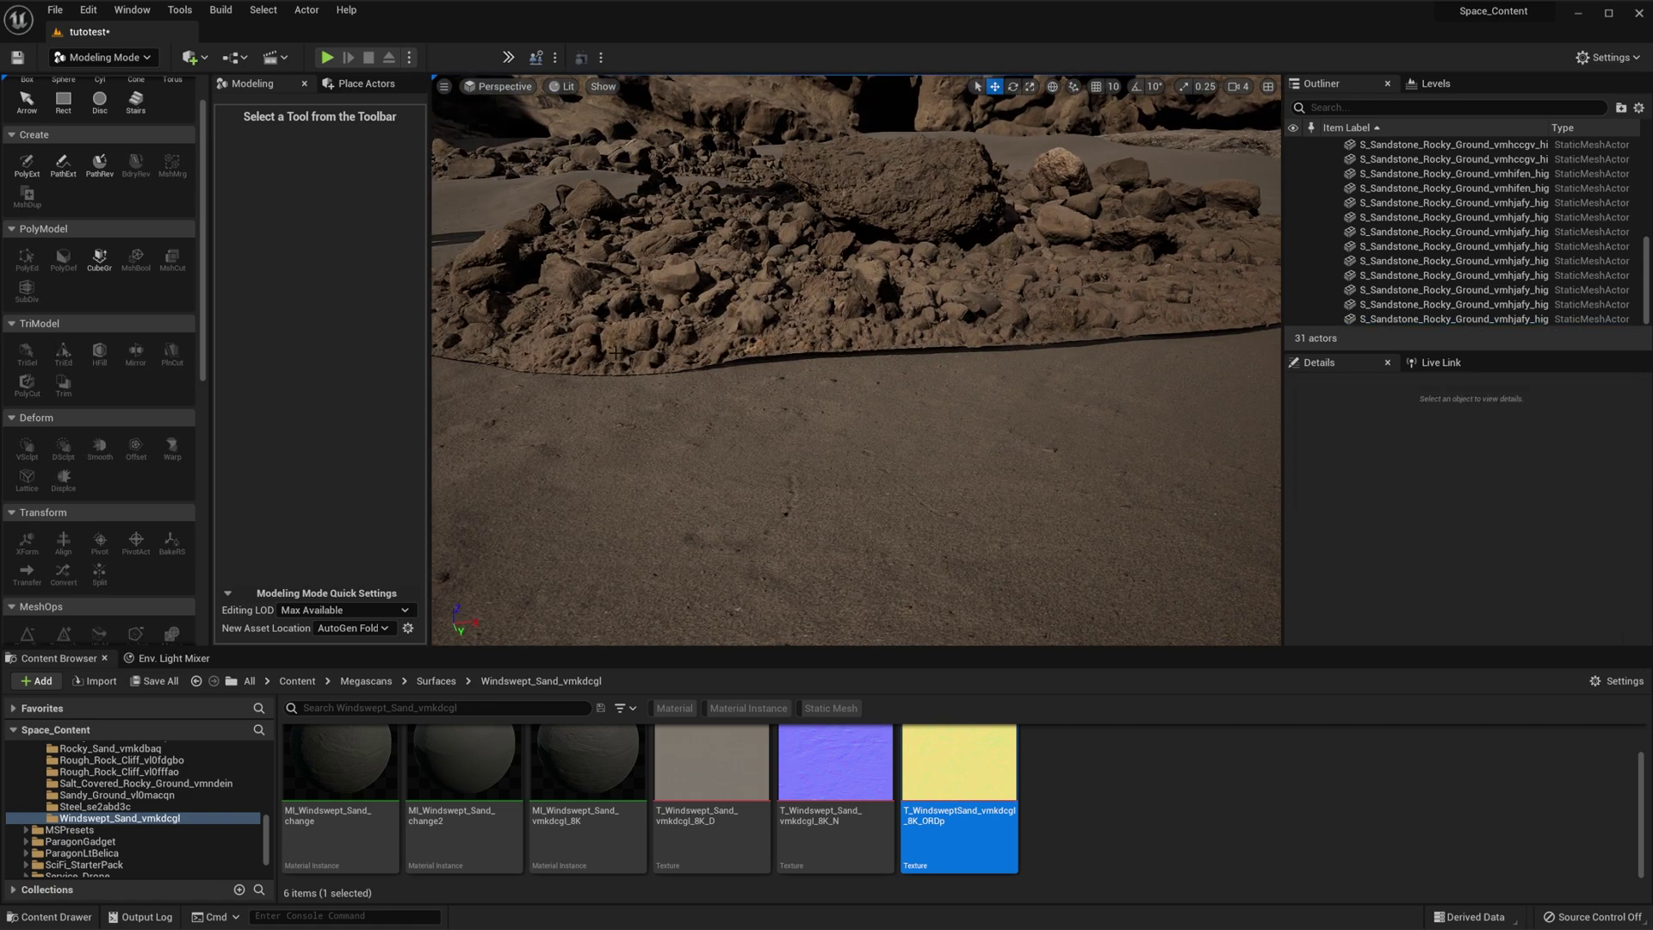
- Select the rock patch beside the character and vertex sculpt its smooth outer rim into an irregular edge with the Move brush
right_click_drag(883, 250, 813, 258)
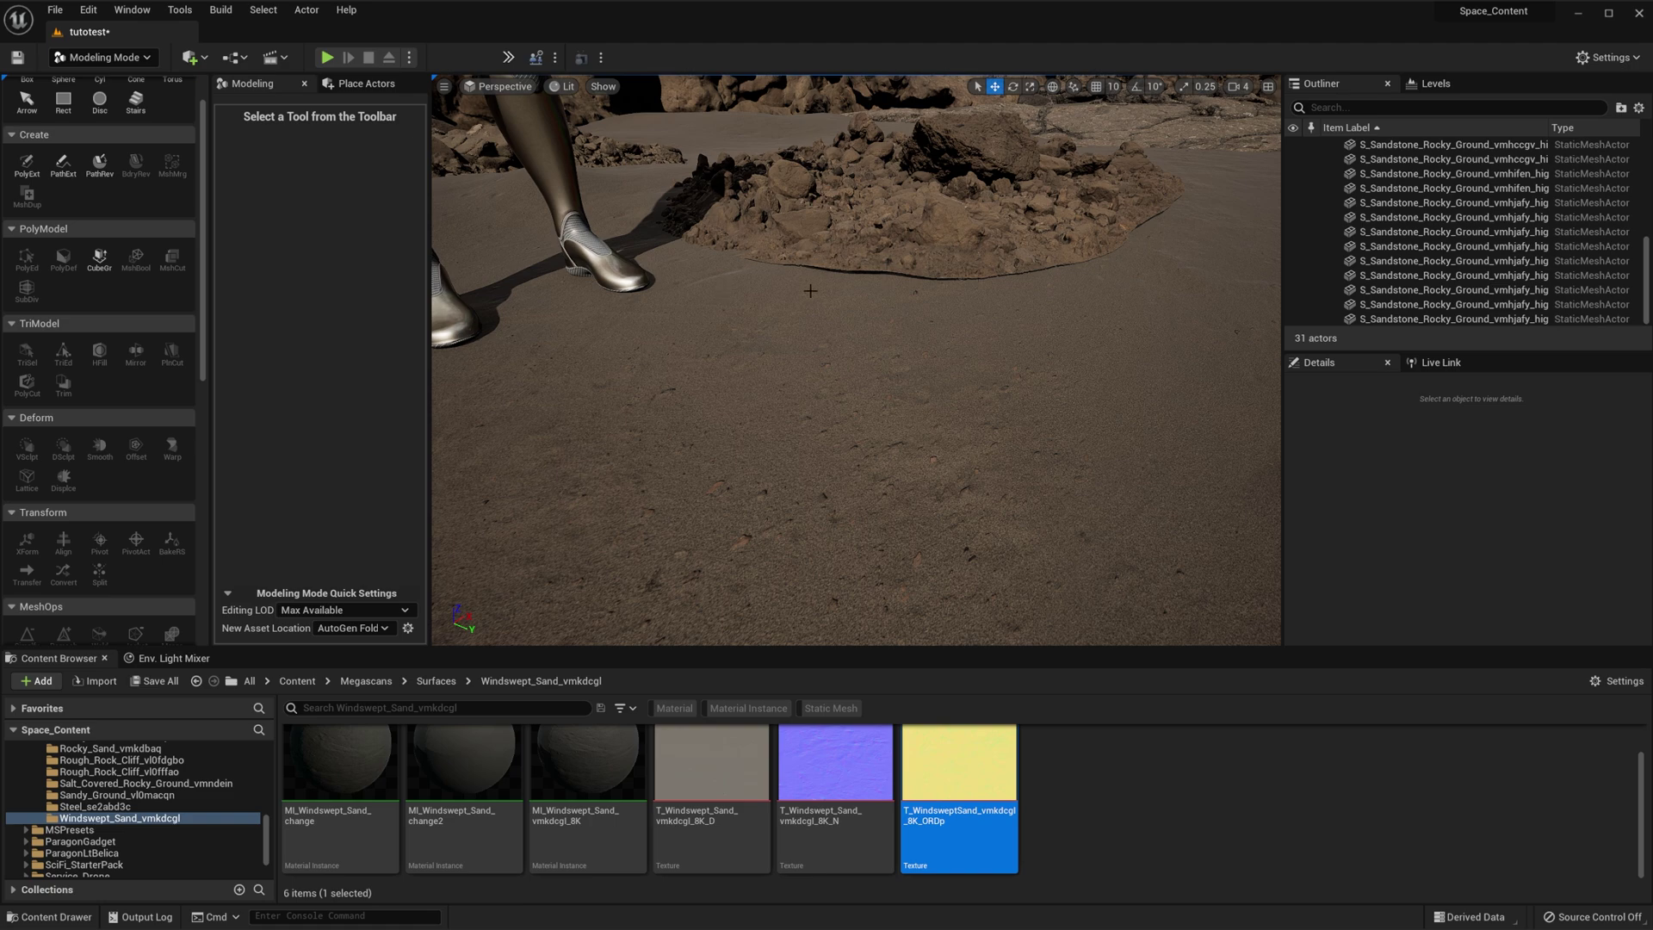
right_click_drag(904, 268, 779, 198)
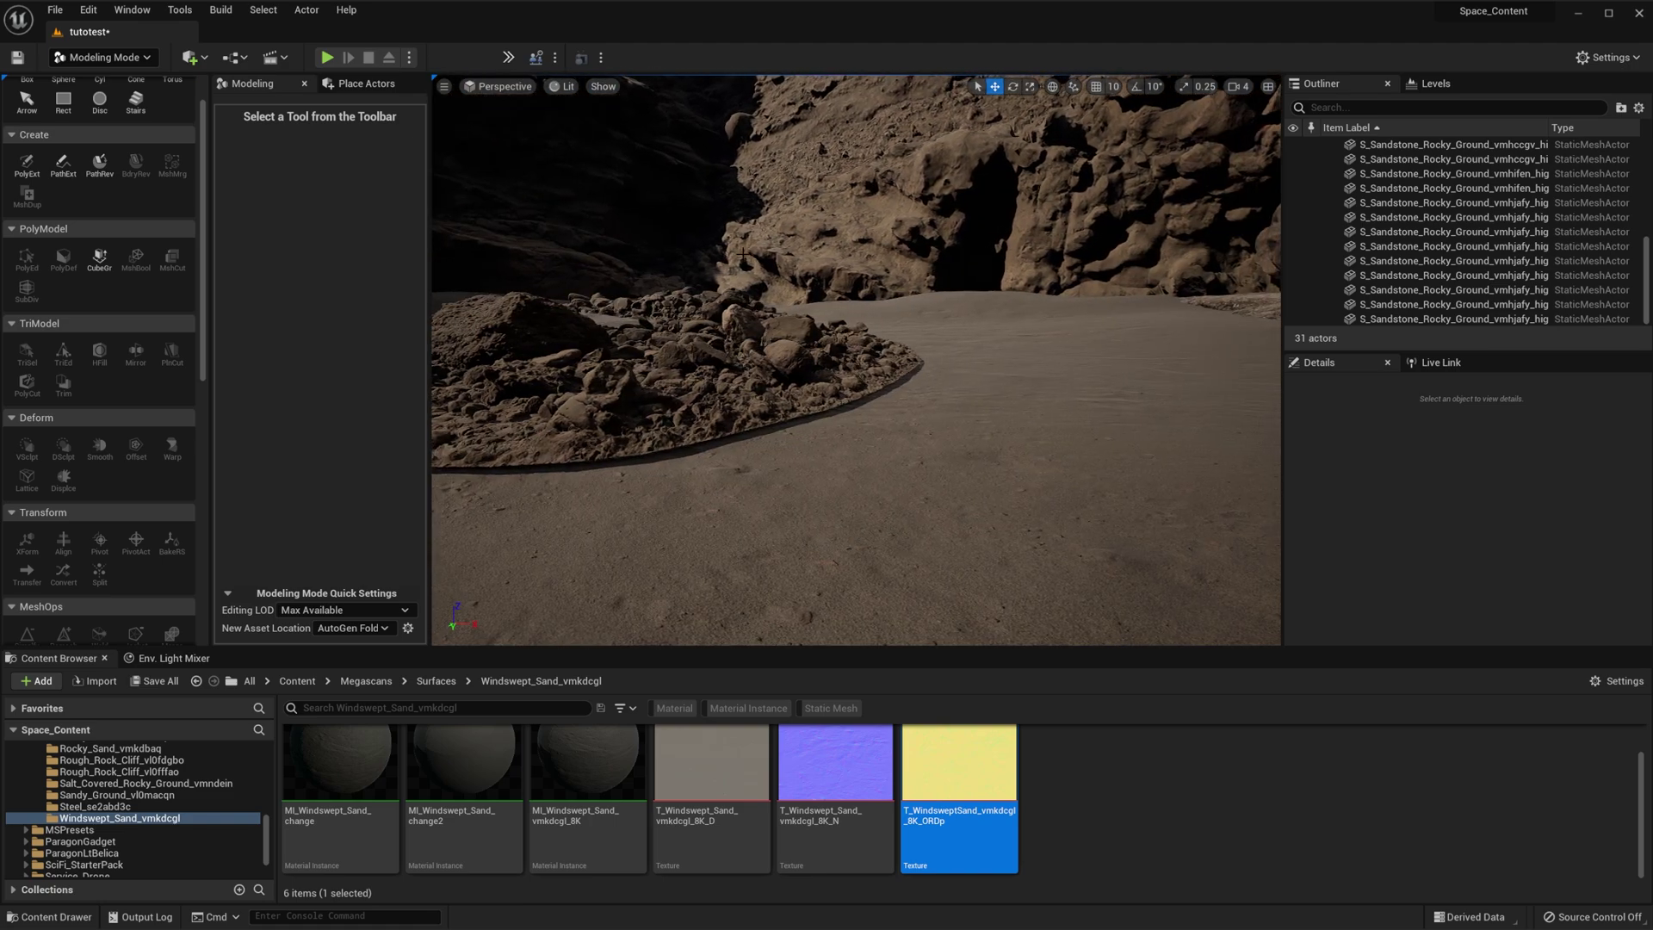
left_click(765, 353)
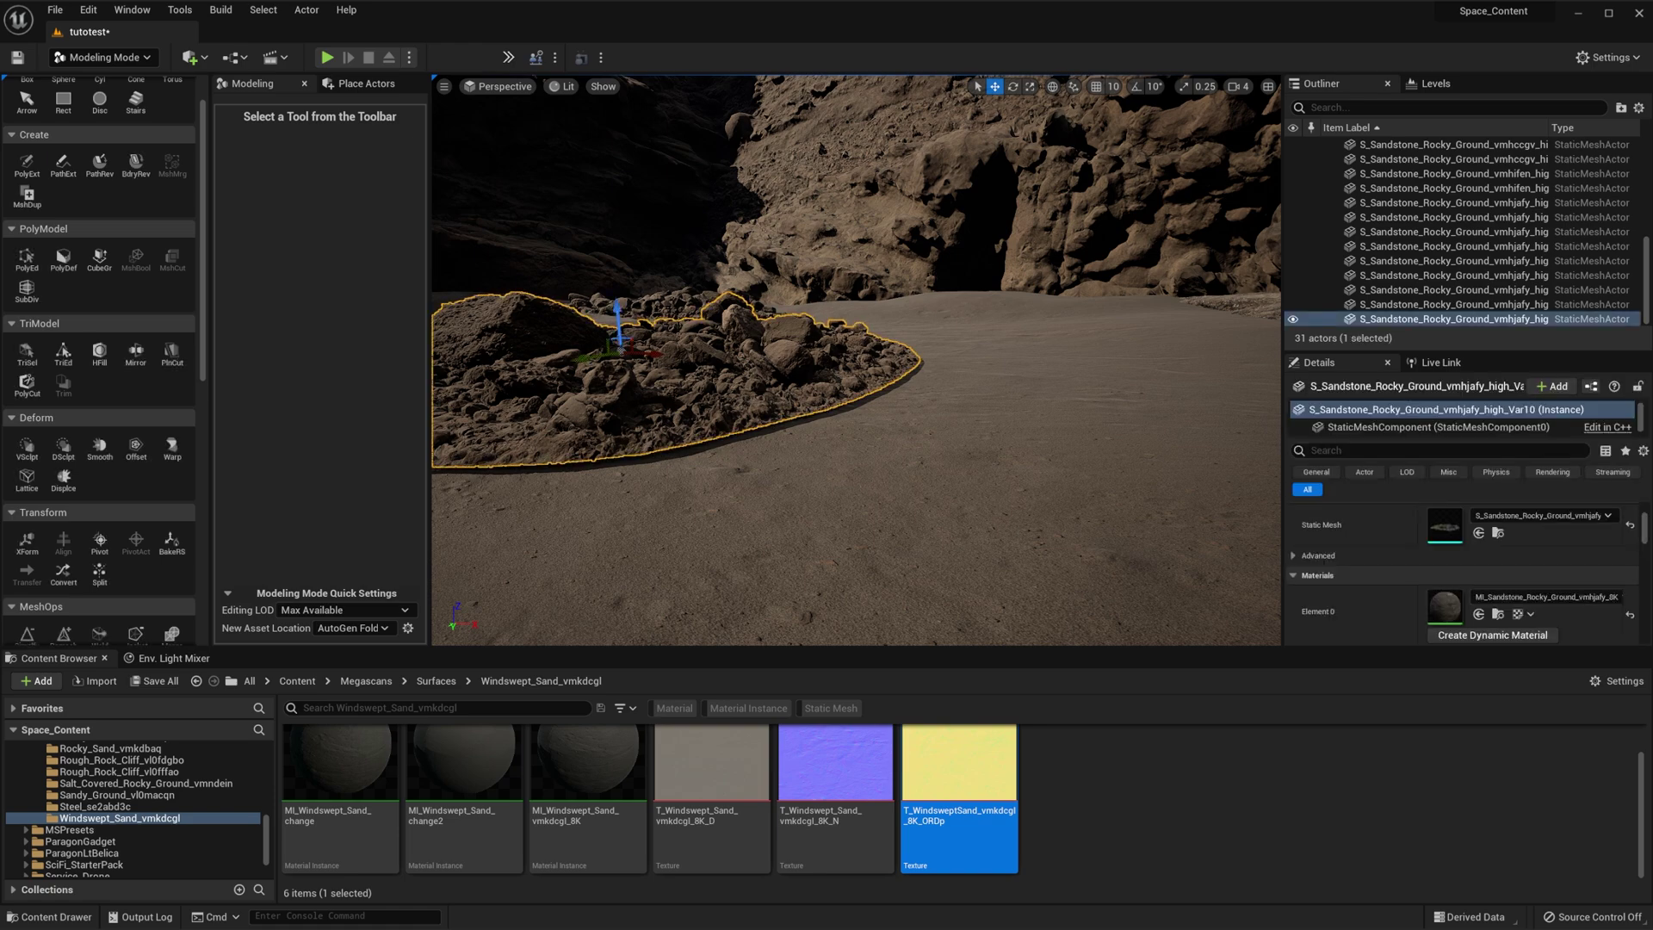
right_click_drag(764, 353, 887, 420)
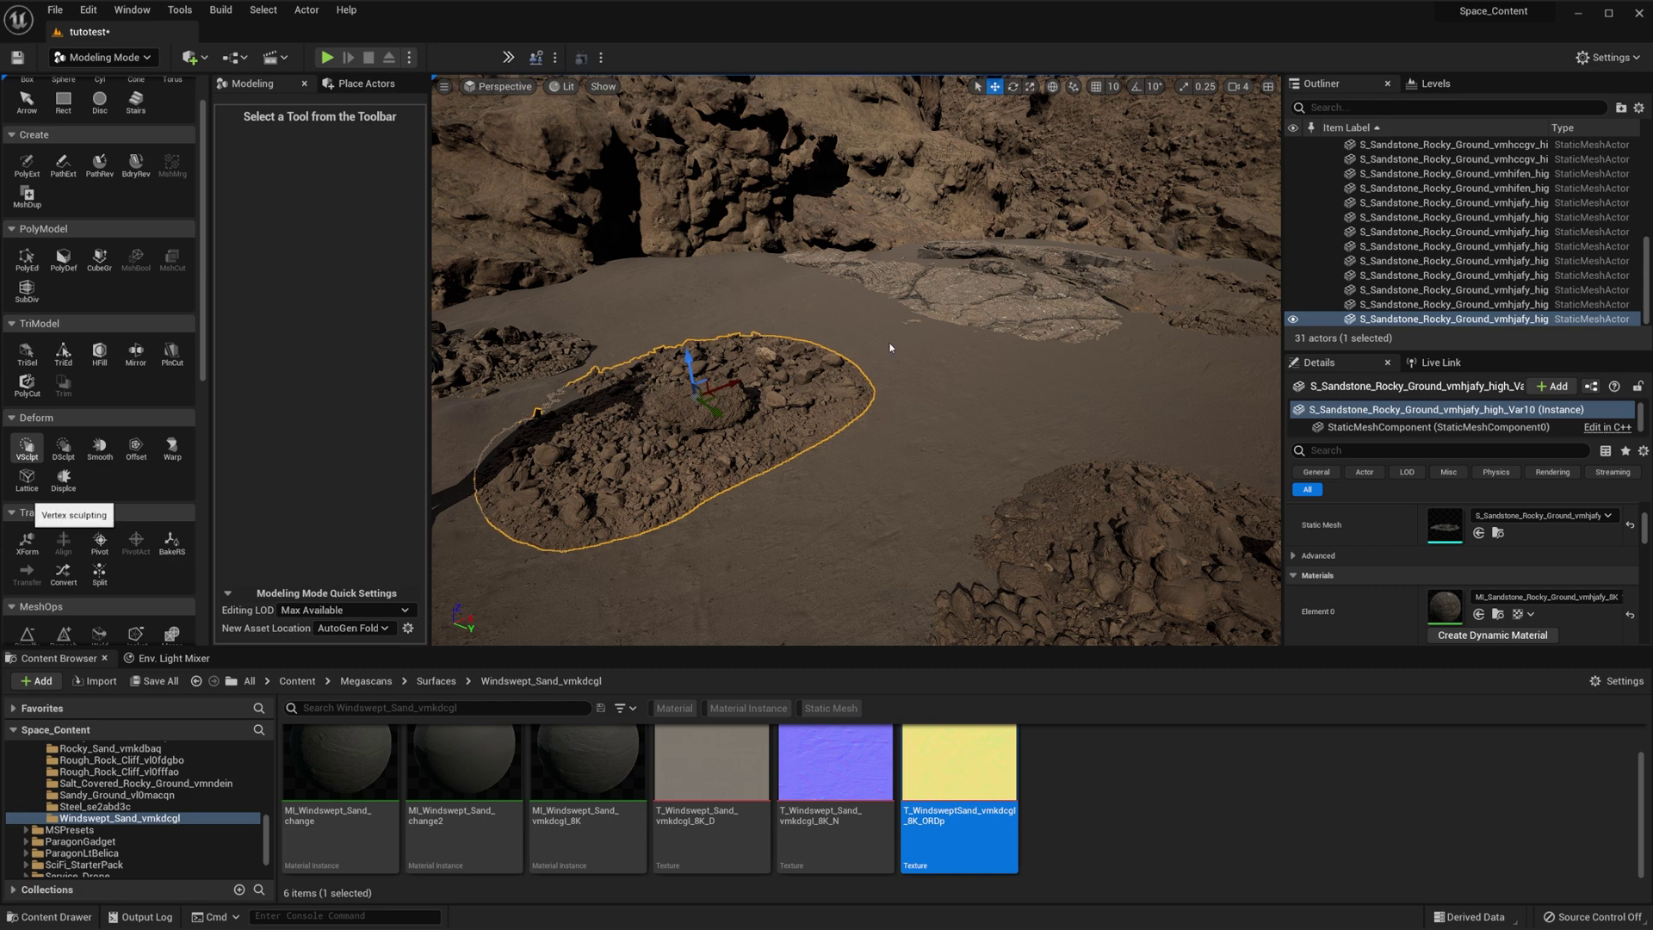
right_click_drag(851, 418, 836, 499)
right_click_drag(907, 393, 850, 369)
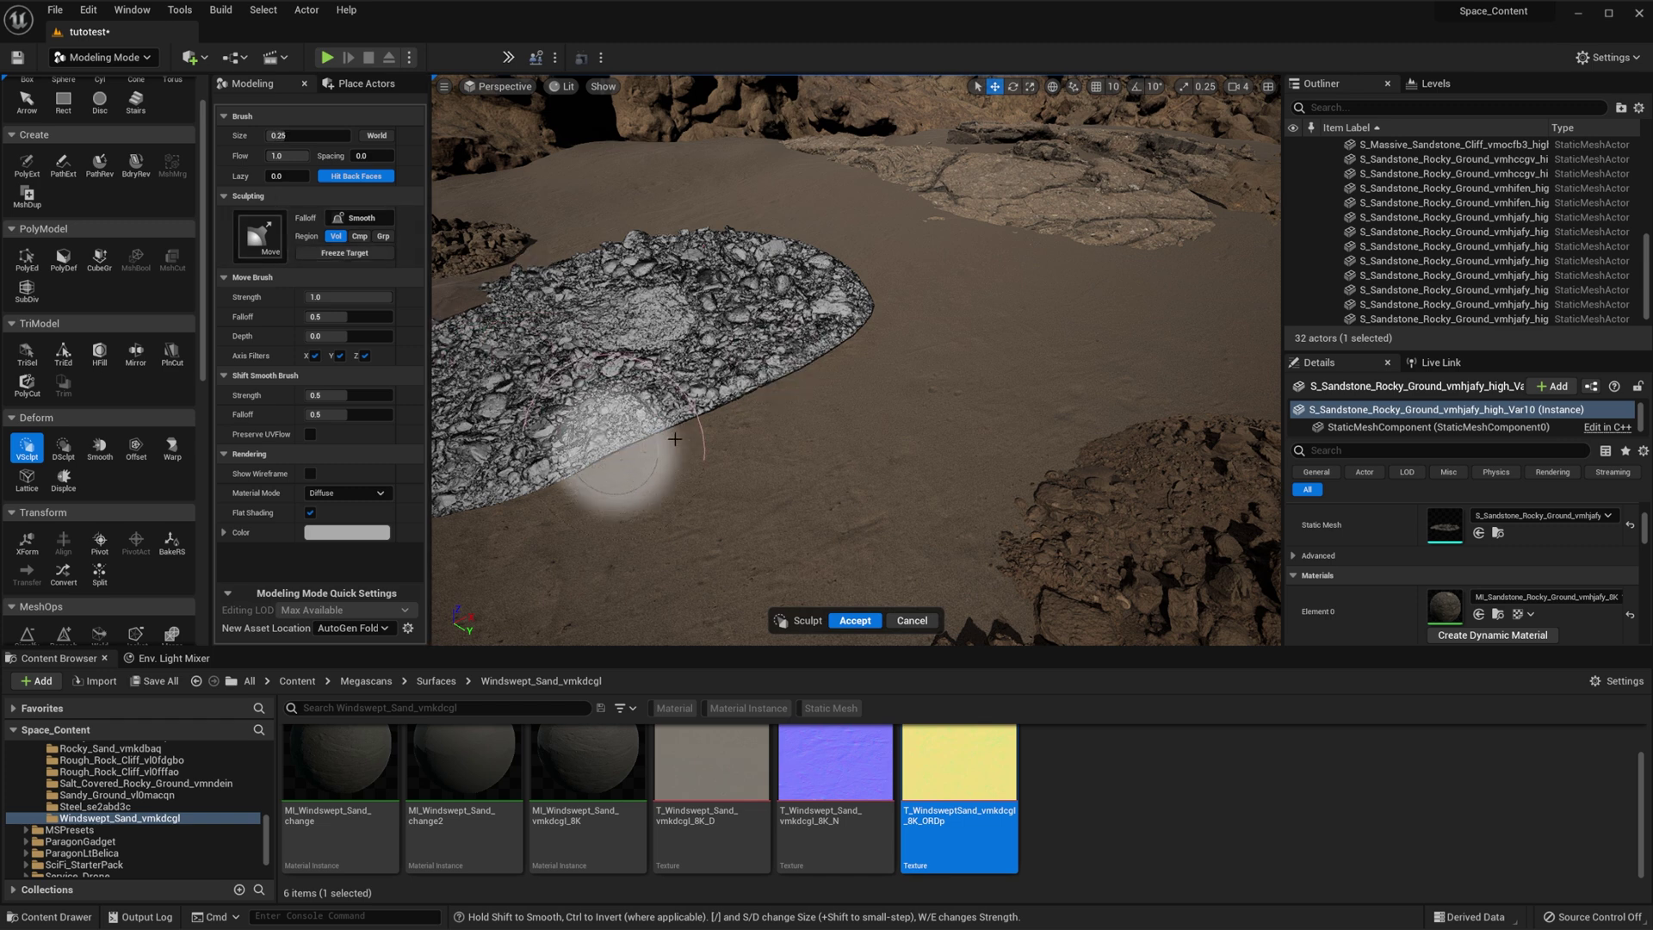
key("bracketright")
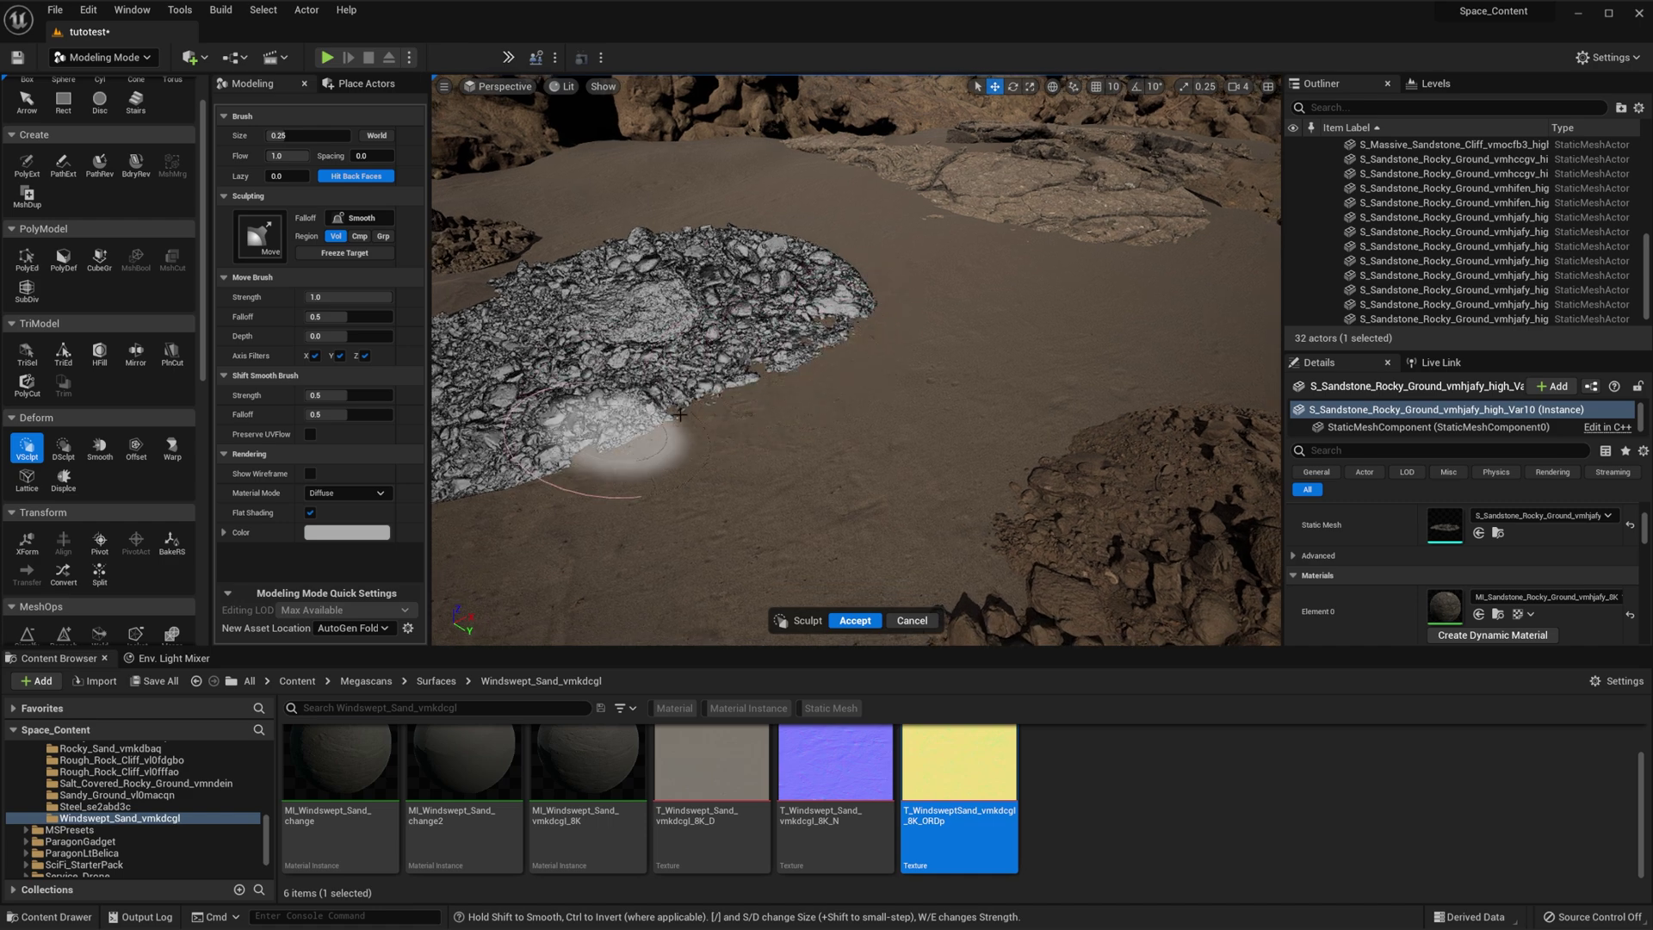
- Push and pull the remaining sides of the rock patch into an uneven outline with the Move brush and accept the sculpt
mouse_move(819, 354)
right_mouse_down()
mouse_move(551, 331)
mouse_move(758, 355)
right_mouse_up()
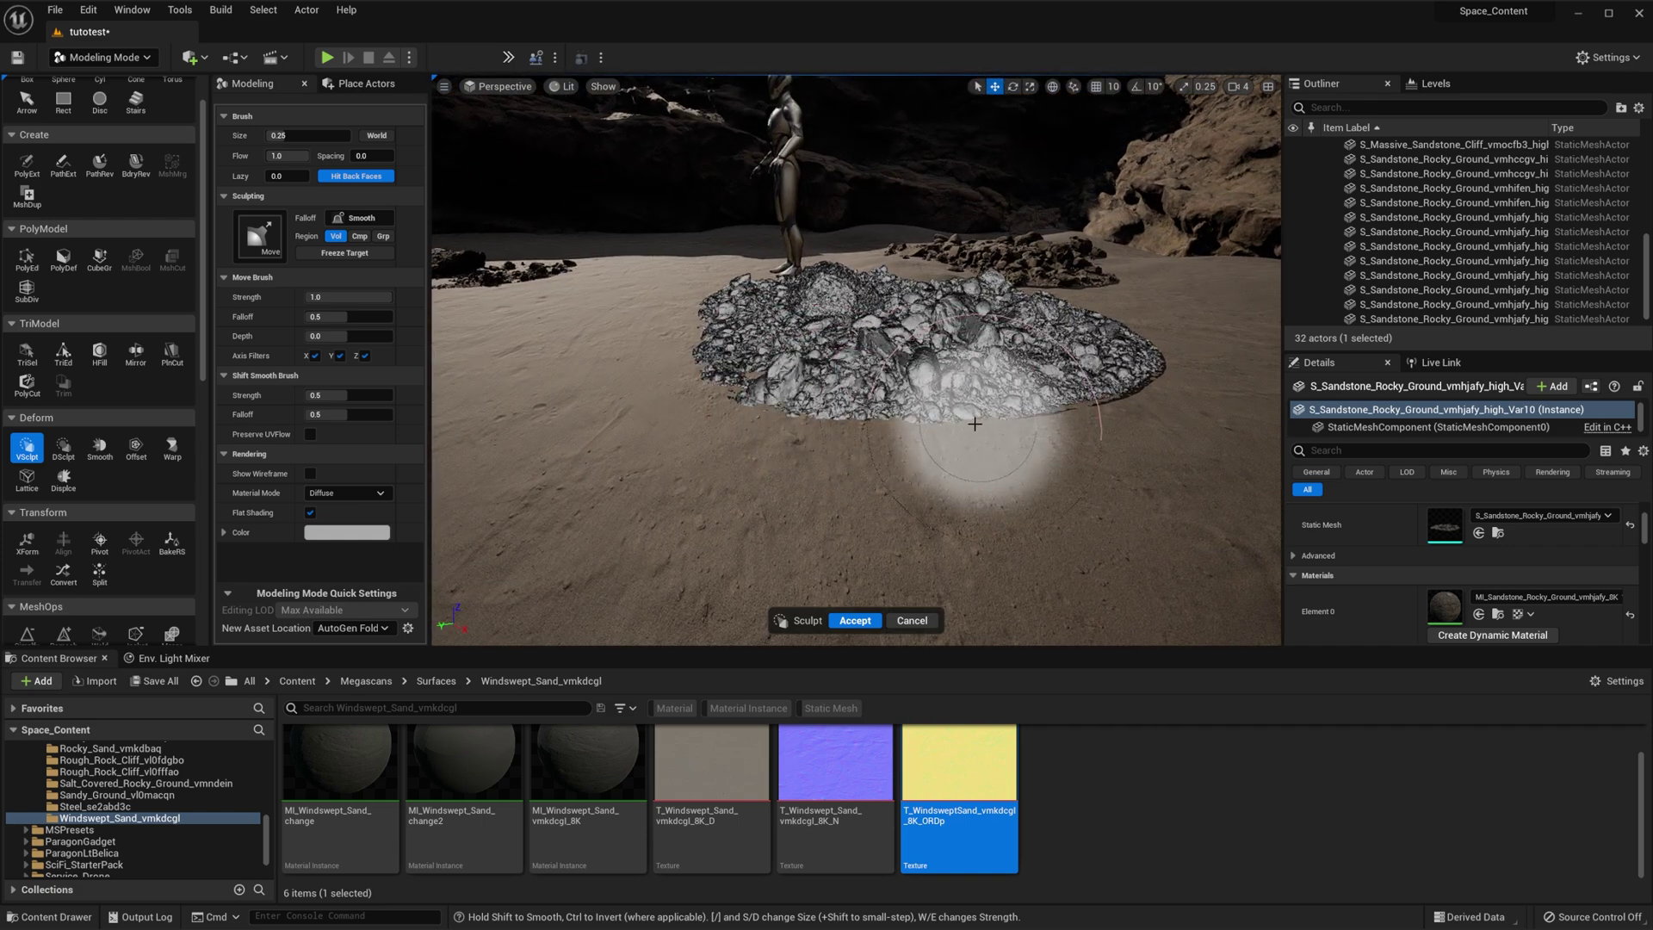
mouse_move(1010, 411)
right_mouse_down()
mouse_move(1137, 404)
mouse_move(1002, 414)
mouse_move(1033, 452)
mouse_move(1011, 432)
mouse_move(870, 492)
mouse_move(880, 551)
right_mouse_up()
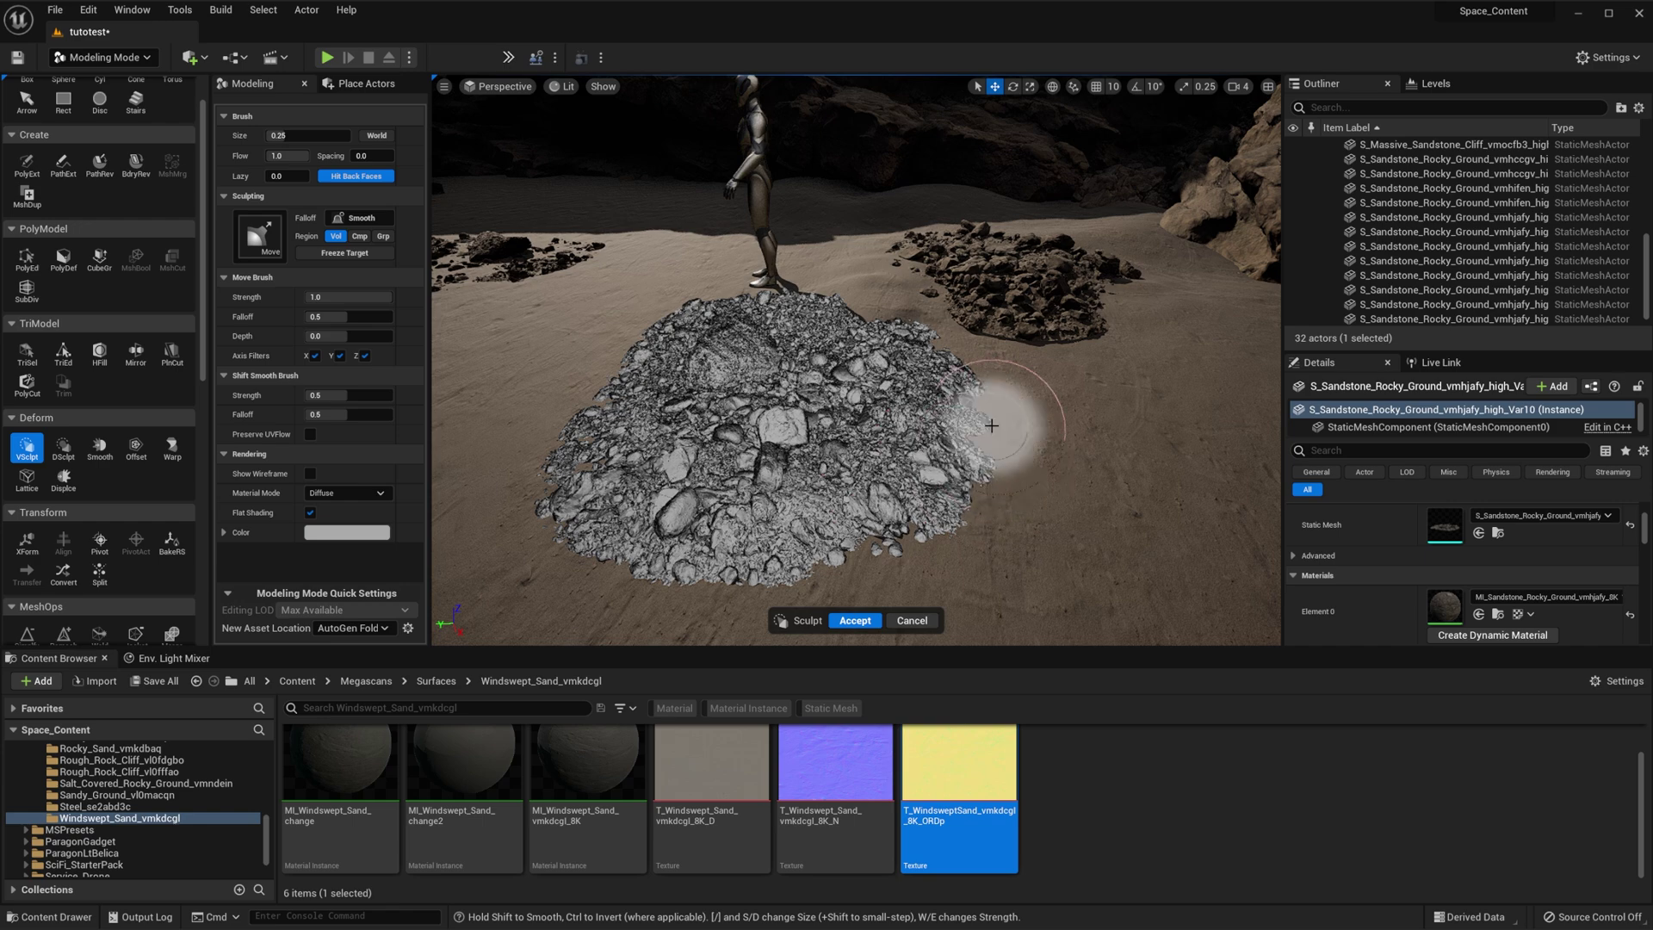
mouse_move(995, 430)
right_mouse_down()
mouse_move(919, 450)
mouse_move(990, 500)
right_mouse_up()
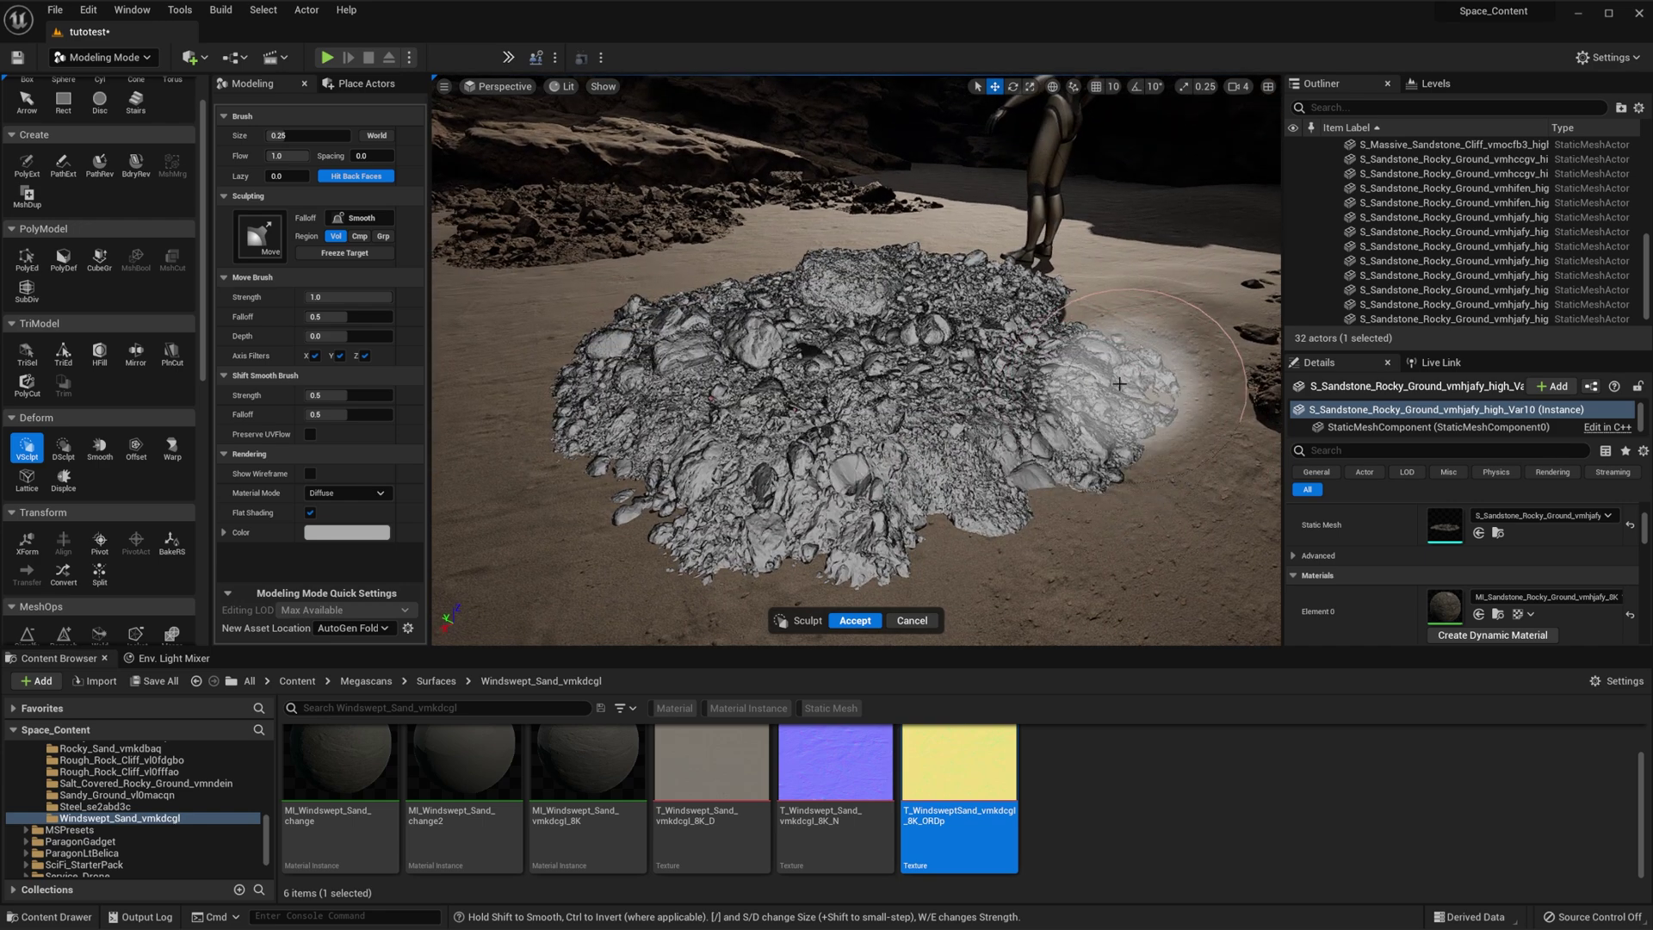
mouse_move(1108, 392)
right_mouse_down()
mouse_move(943, 378)
mouse_move(900, 436)
mouse_move(878, 398)
mouse_move(912, 444)
mouse_move(977, 439)
mouse_move(848, 437)
mouse_move(813, 414)
right_mouse_up()
right_click_drag(620, 456, 715, 432)
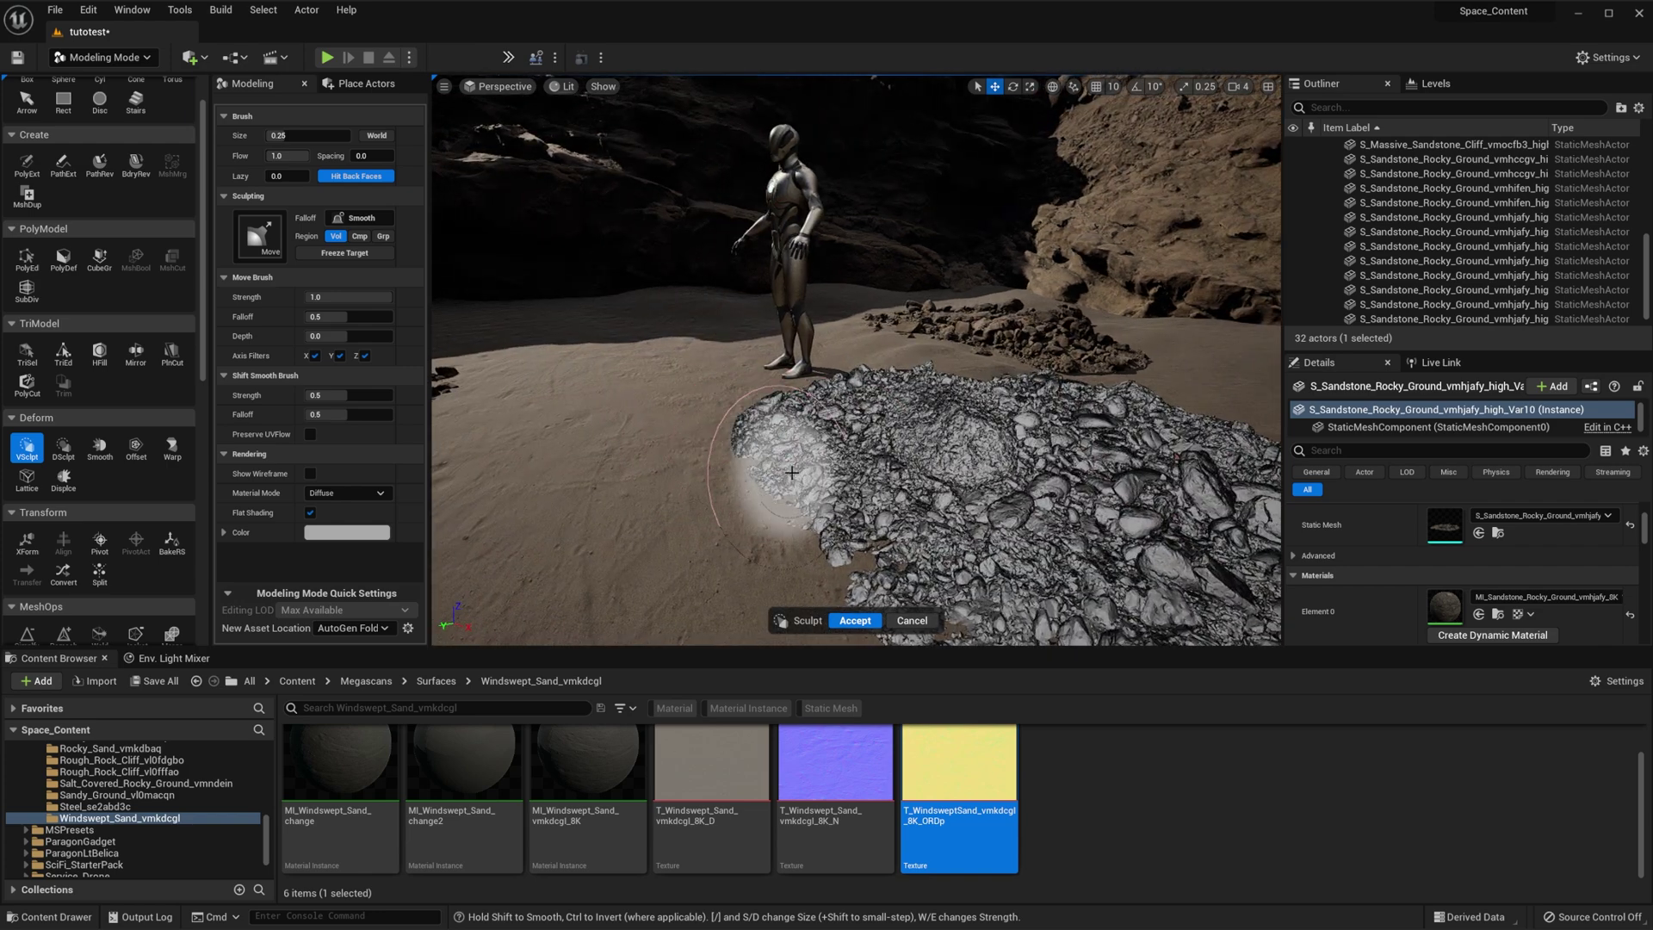
scroll(824, 482, "up", 6)
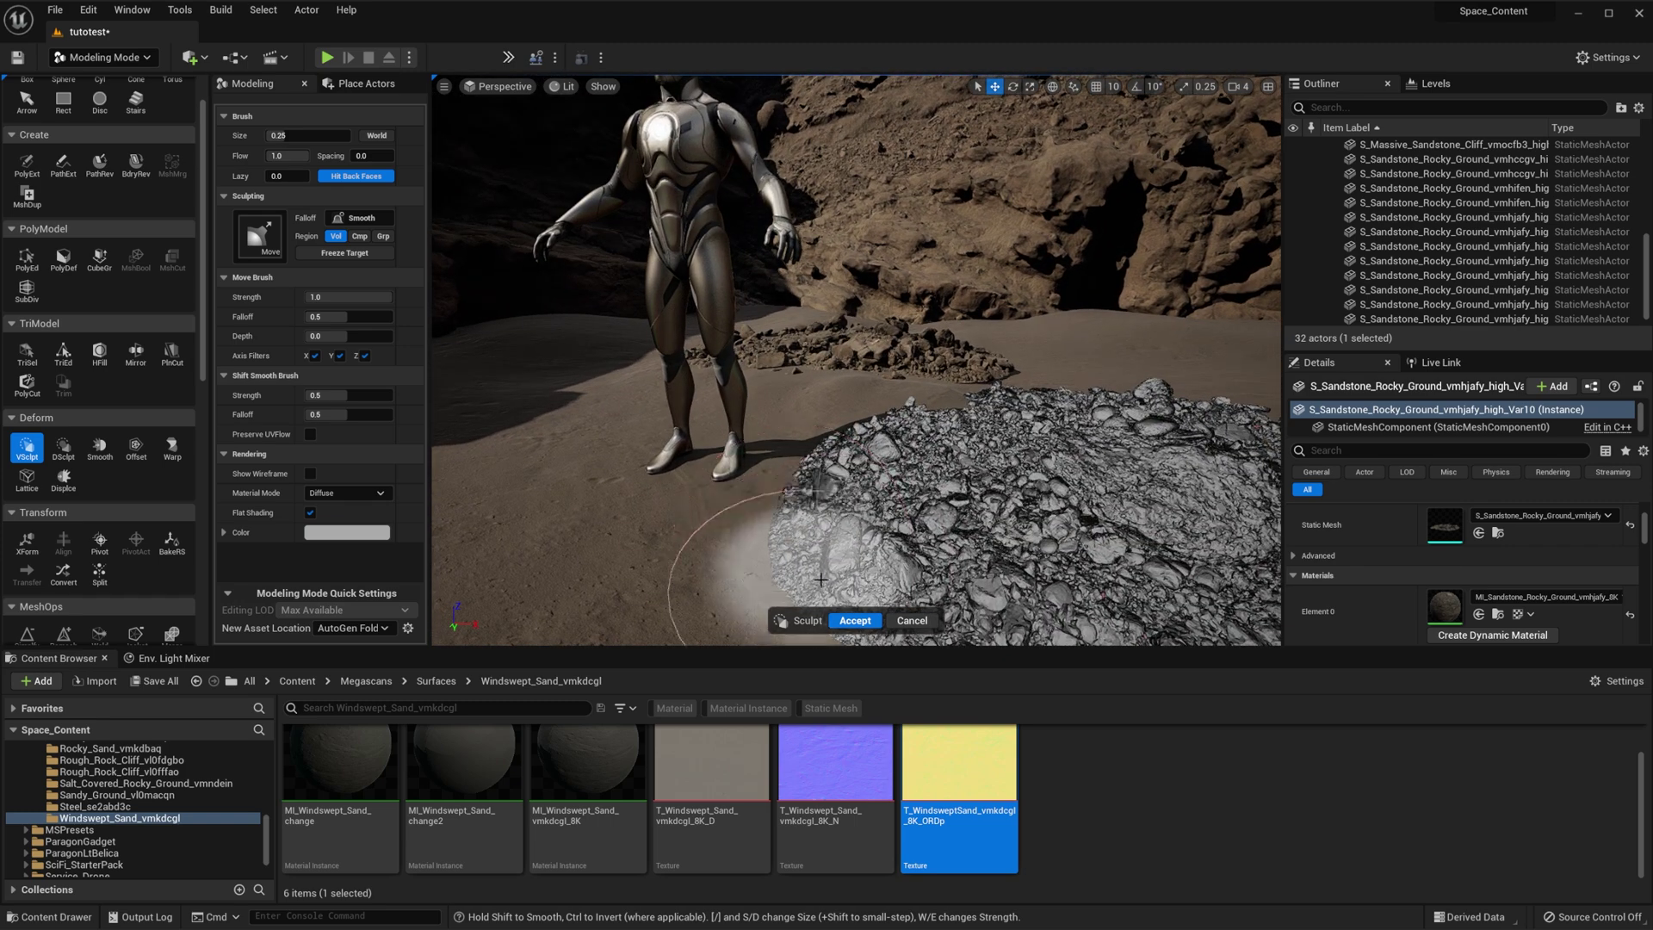
scroll(796, 541, "down", 5)
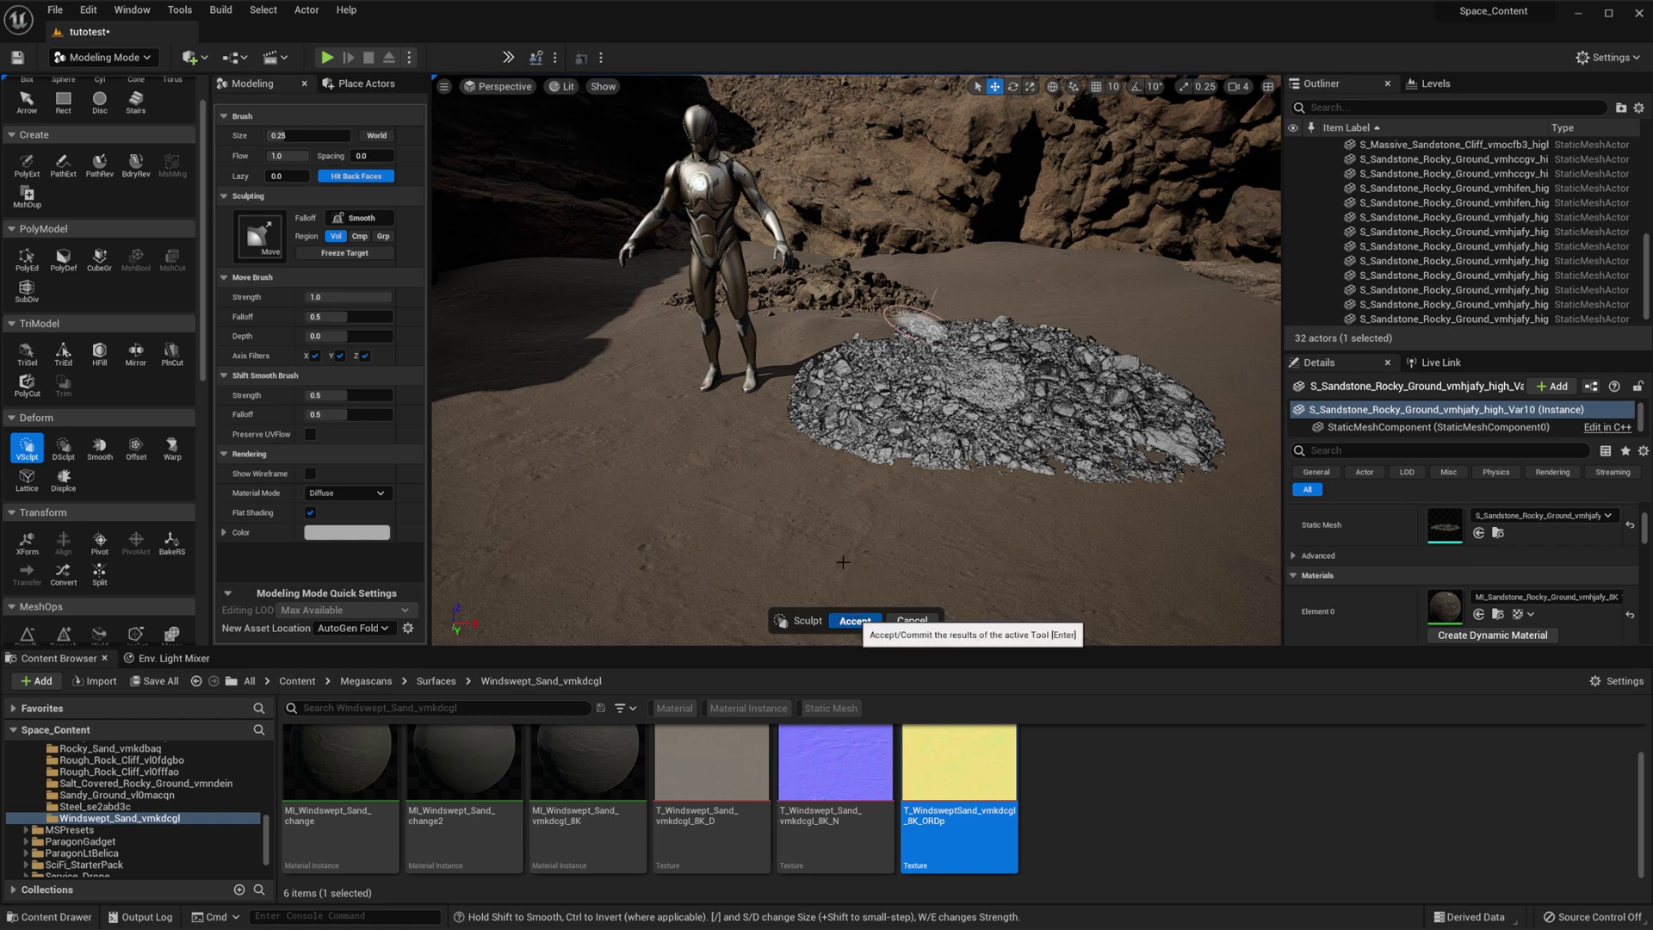
key("Return")
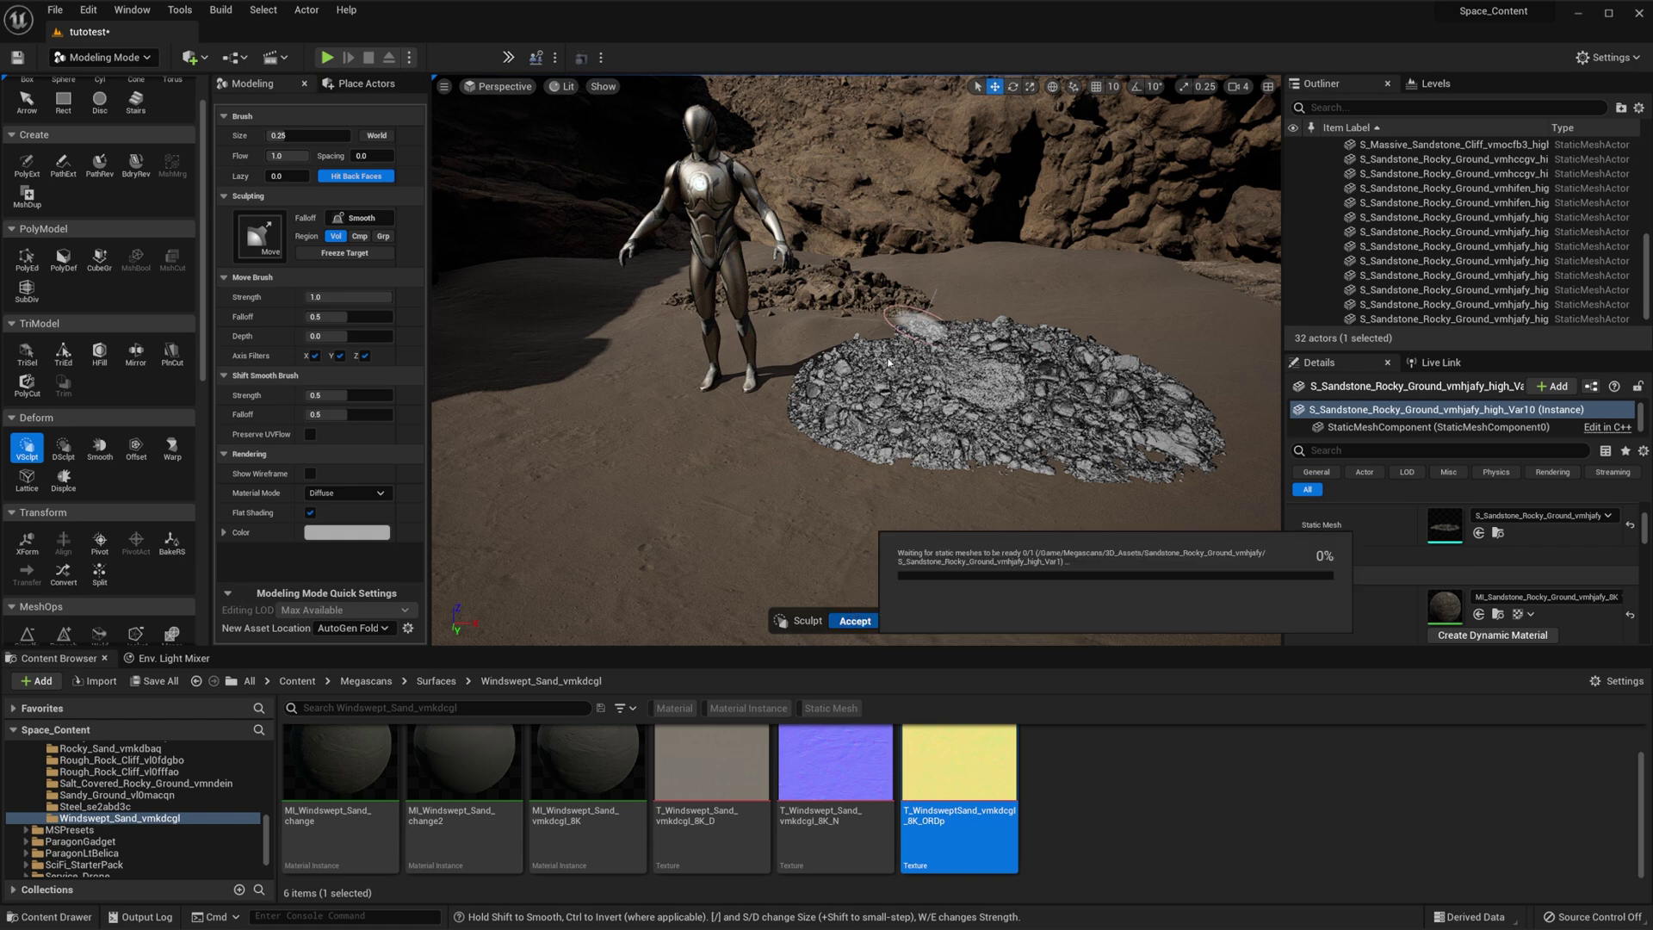
- Select the S_Sandstone_Rocky_Ground_vmhifen patch and start vertex sculpting its rounded edge with the Move brush
right_click_drag(1018, 440, 981, 478)
key("Escape")
left_click(861, 344)
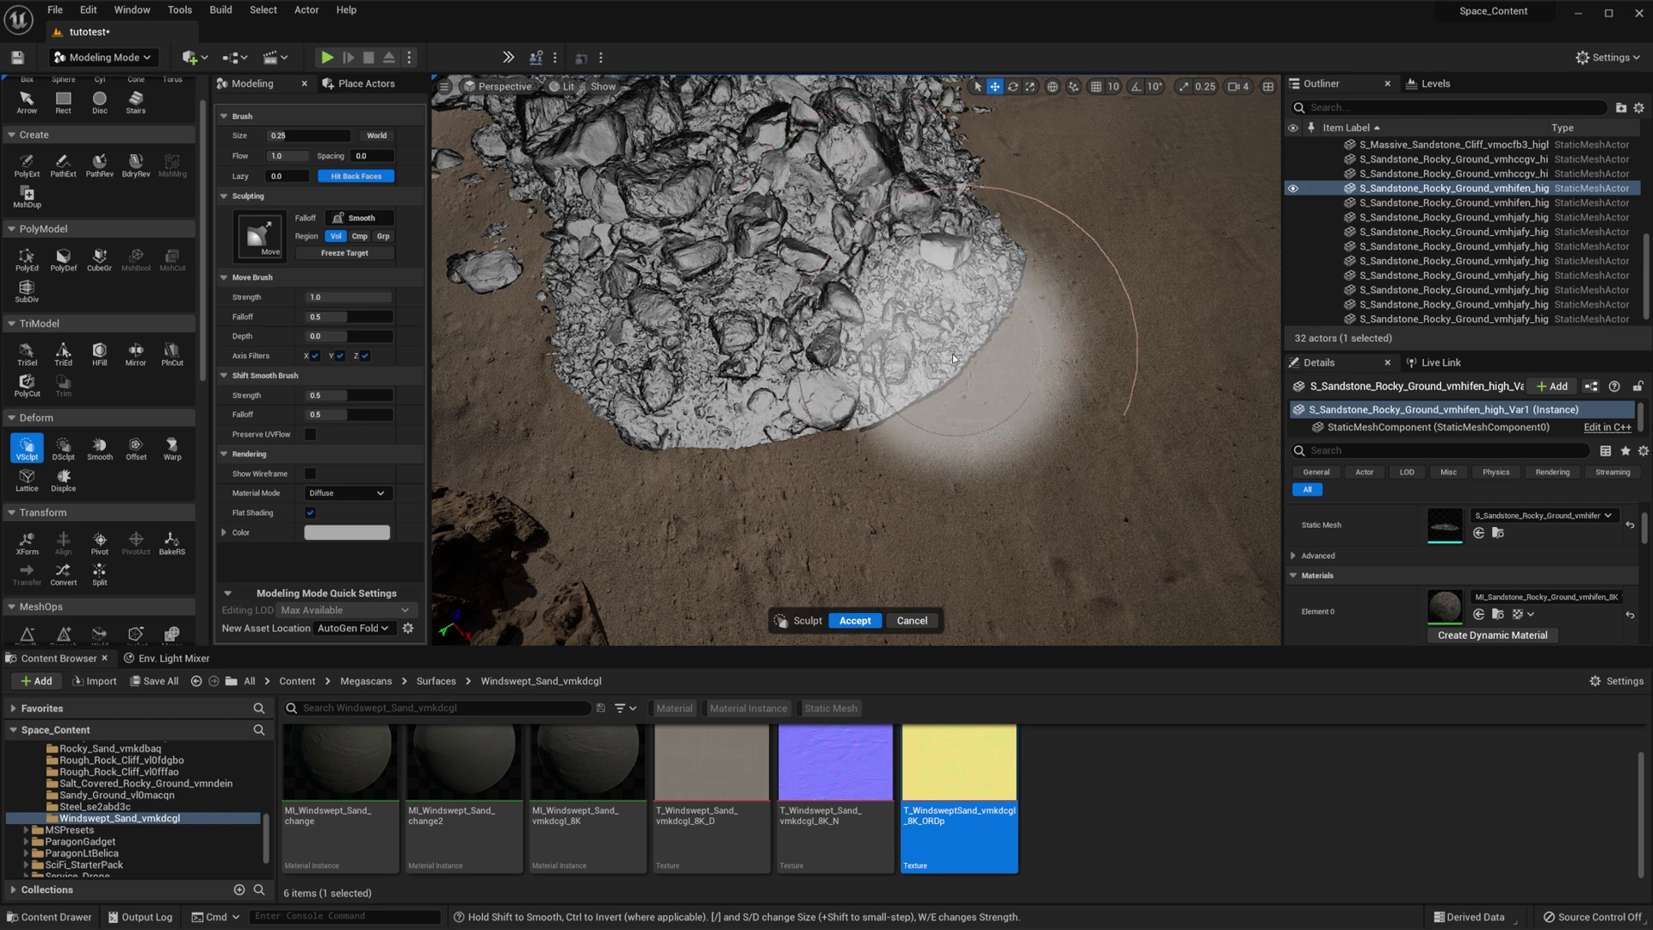
left_click_drag(954, 360, 952, 354)
mouse_move(952, 355)
right_mouse_down()
mouse_move(952, 275)
mouse_move(952, 336)
right_mouse_up()
scroll(917, 344, "up", 3)
- Lower the camera speed to 3, sculpt the remaining edges of the vmhifen rock patch into the sand, and accept the sculpt
left_click(1235, 86)
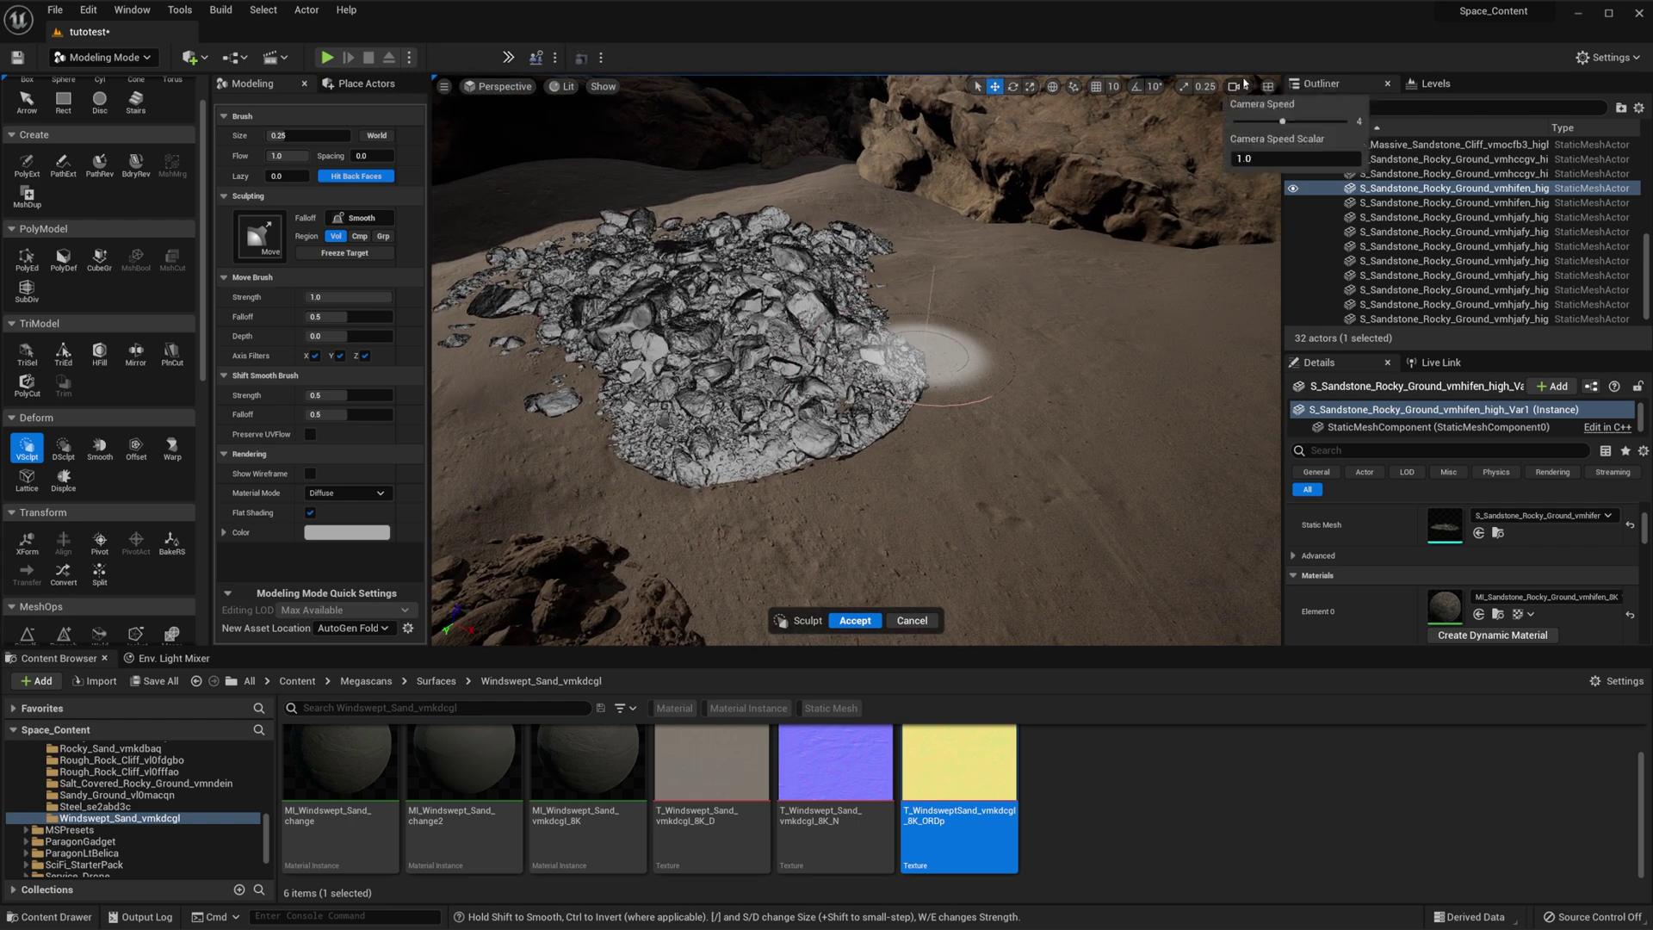
mouse_move(826, 353)
right_mouse_down()
mouse_move(757, 413)
mouse_move(818, 327)
mouse_move(784, 375)
mouse_move(663, 412)
mouse_move(508, 401)
mouse_move(465, 508)
right_mouse_up()
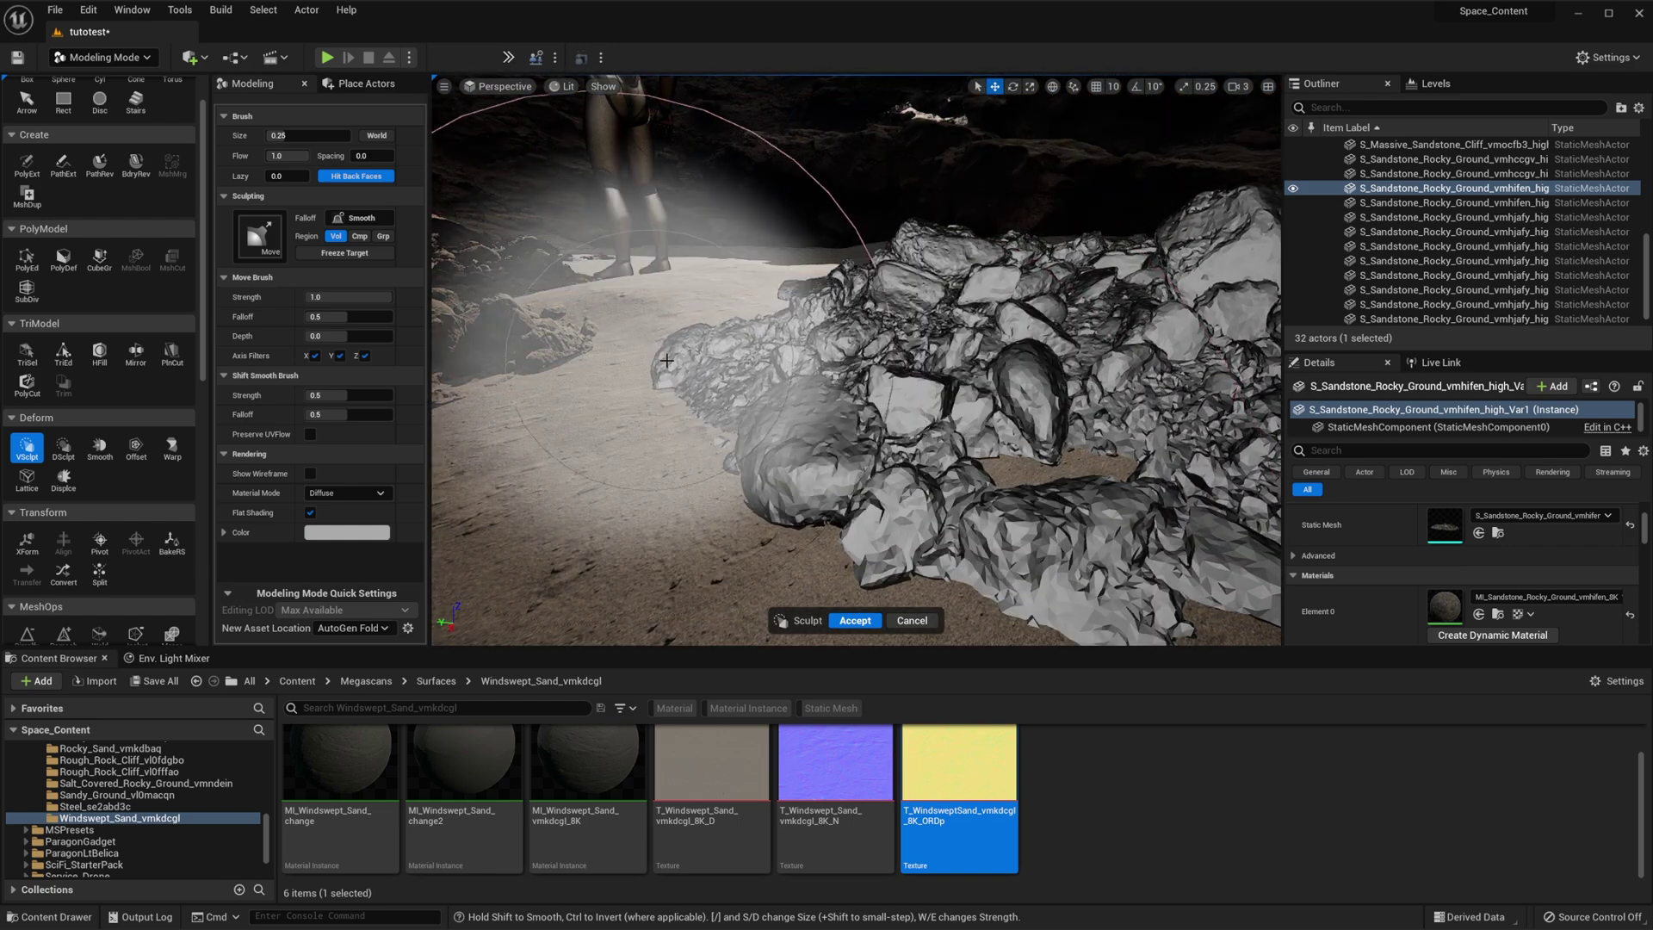
mouse_move(956, 318)
right_mouse_down()
mouse_move(1058, 344)
mouse_move(1020, 387)
mouse_move(1046, 409)
right_mouse_up()
right_click_drag(1068, 336, 1007, 331)
right_click_drag(794, 286, 990, 293)
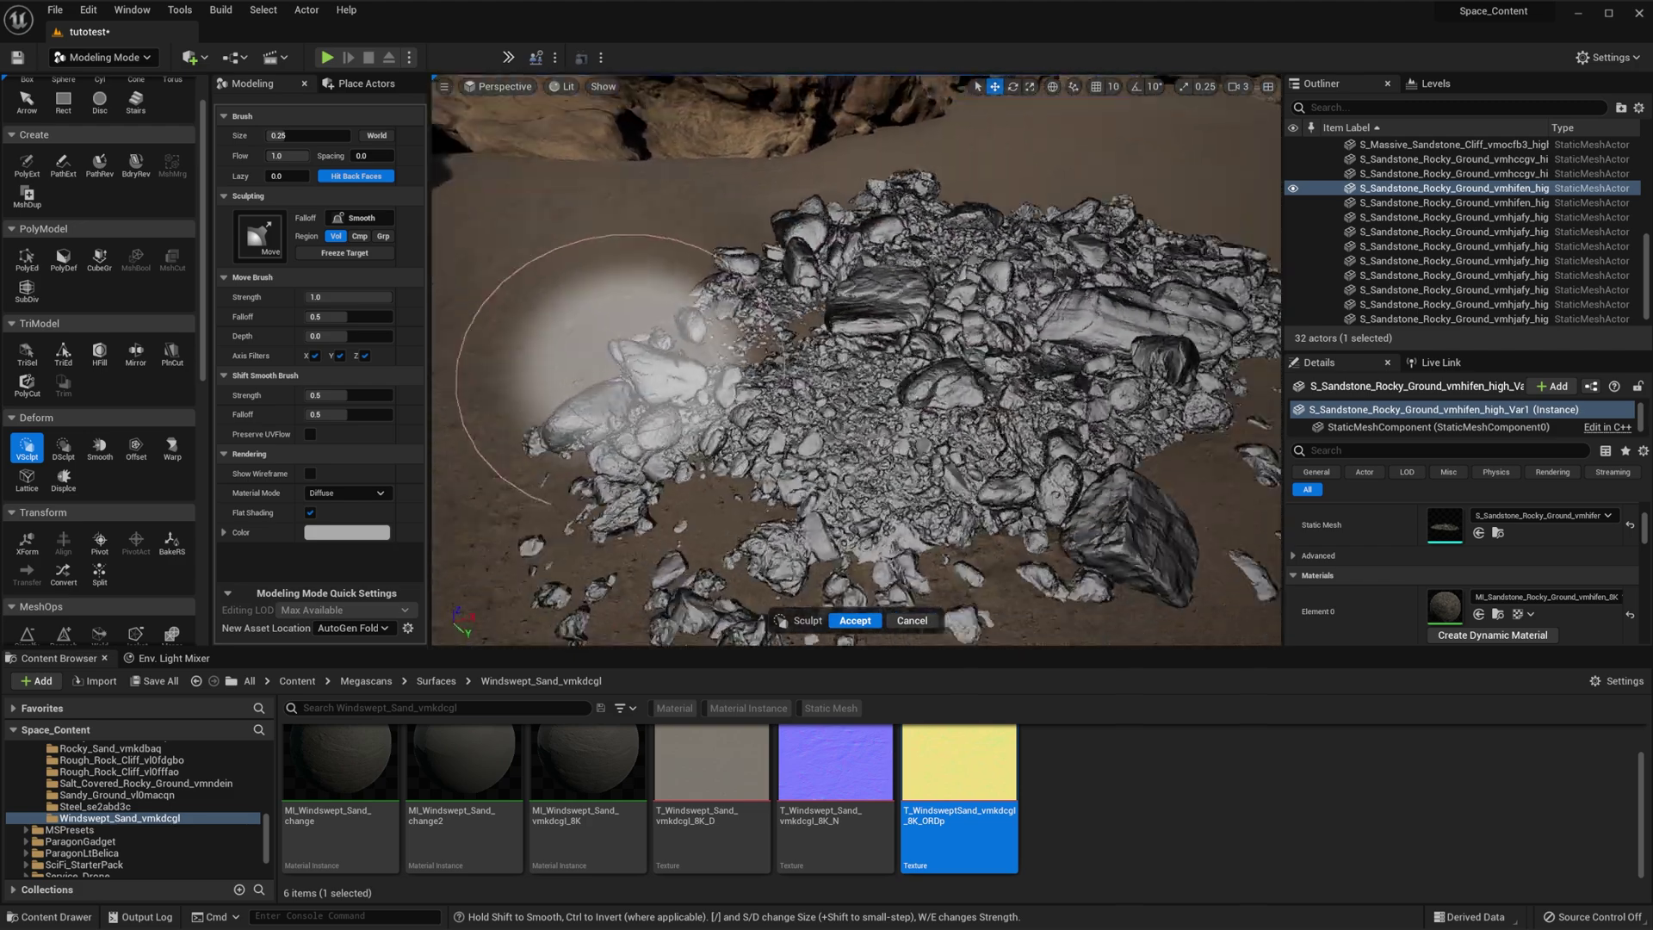
mouse_move(594, 279)
right_mouse_down()
mouse_move(646, 282)
mouse_move(588, 238)
right_mouse_up()
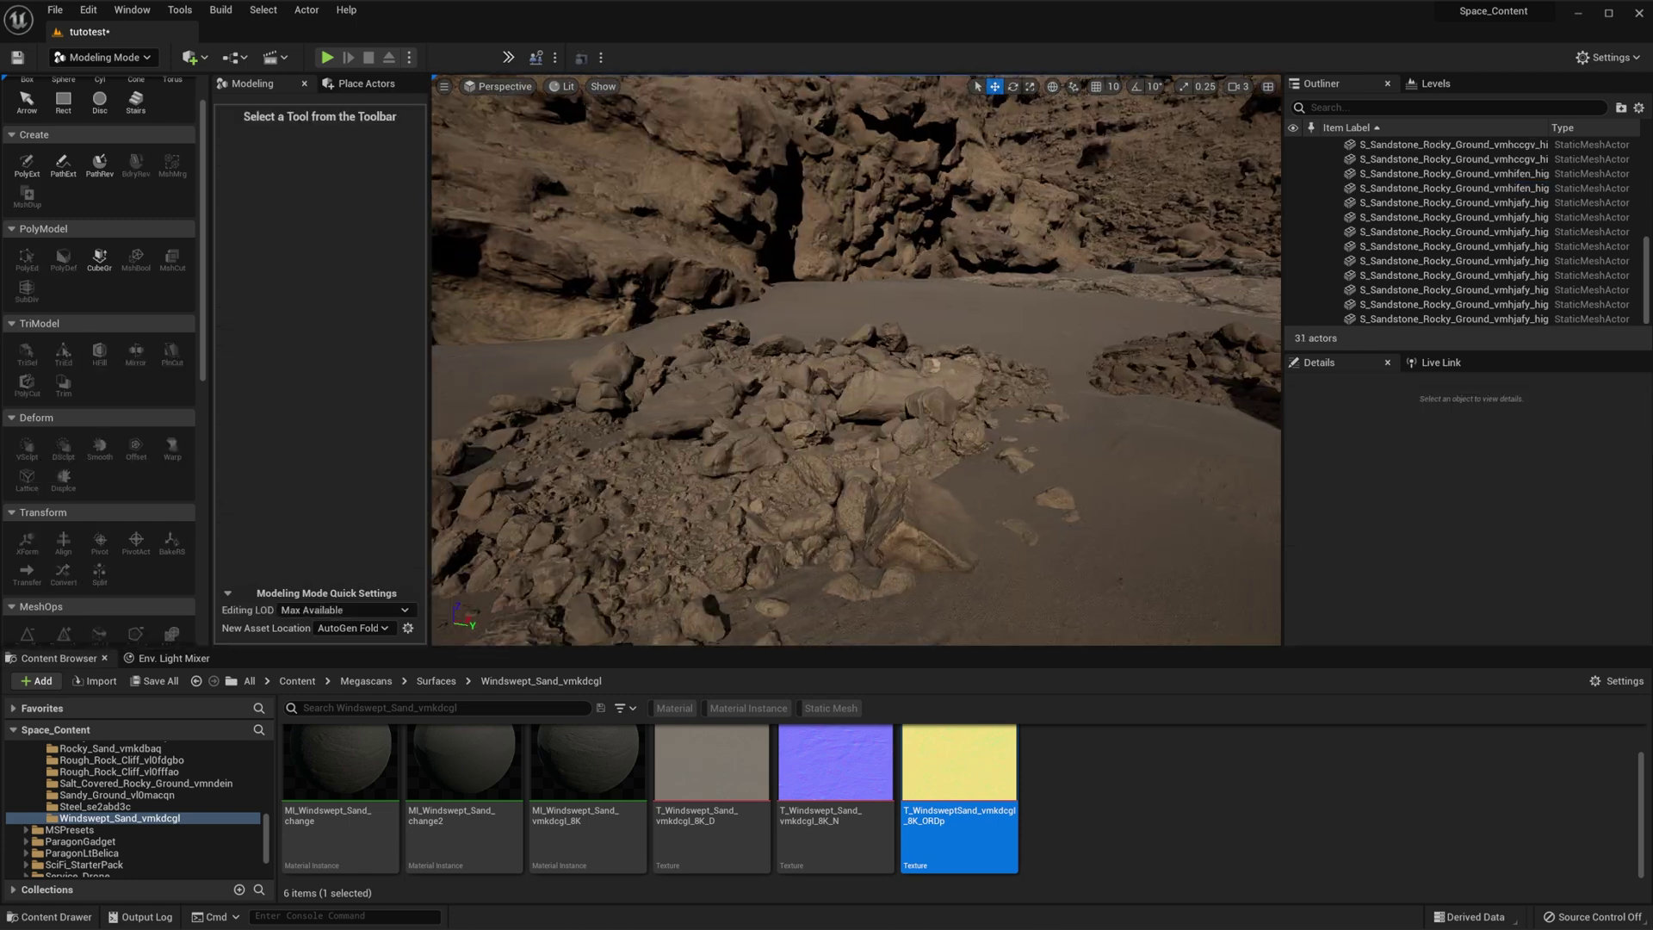
- Examine how the sculpted rock patches blend into the sand around the character and along the canyon walls
mouse_move(857, 360)
right_mouse_down()
mouse_move(719, 349)
mouse_move(702, 384)
right_mouse_up()
right_click_drag(1015, 516, 912, 521)
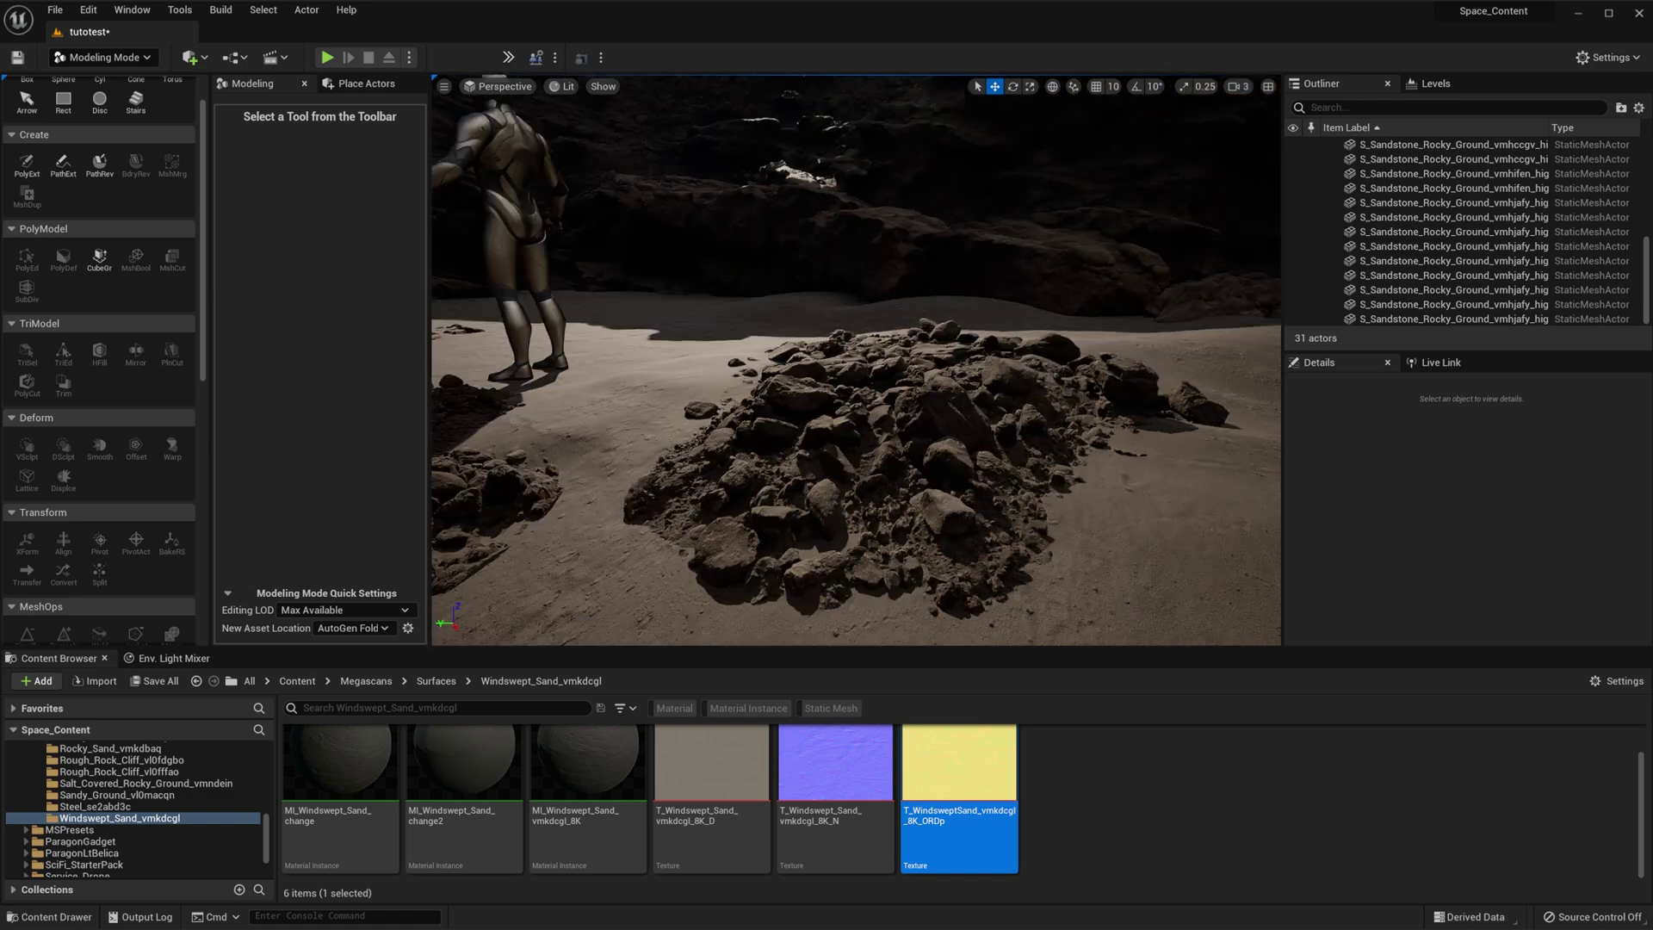
right_click_drag(856, 360, 1149, 420)
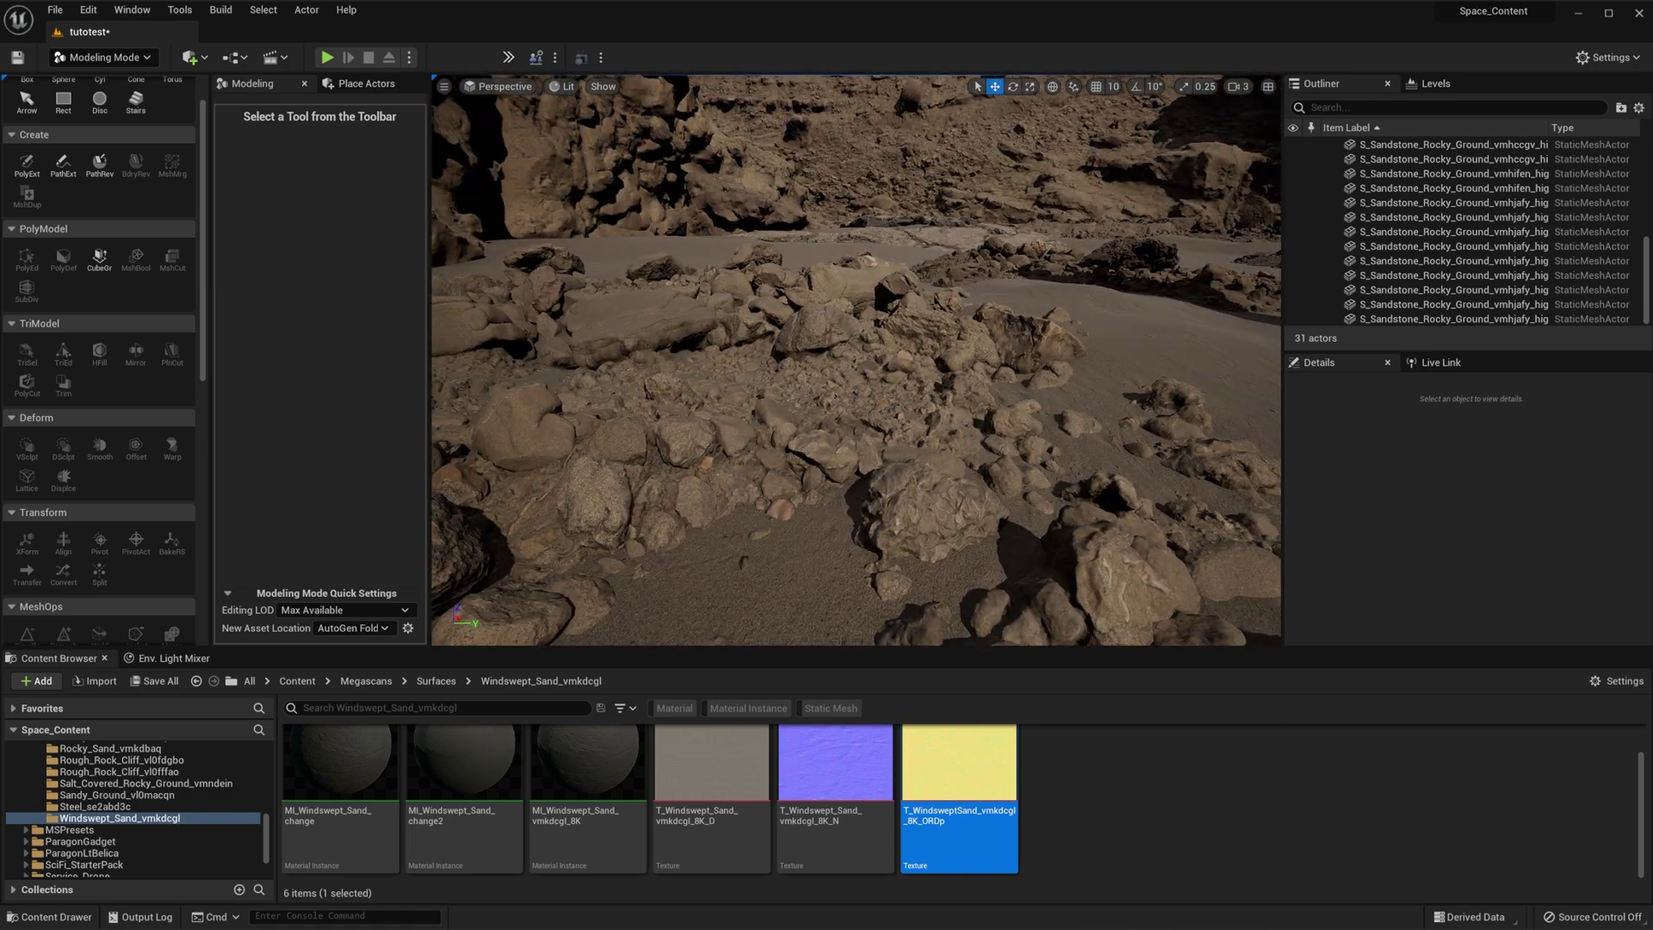
mouse_move(885, 462)
right_mouse_down()
mouse_move(946, 457)
mouse_move(876, 452)
mouse_move(885, 463)
right_mouse_up()
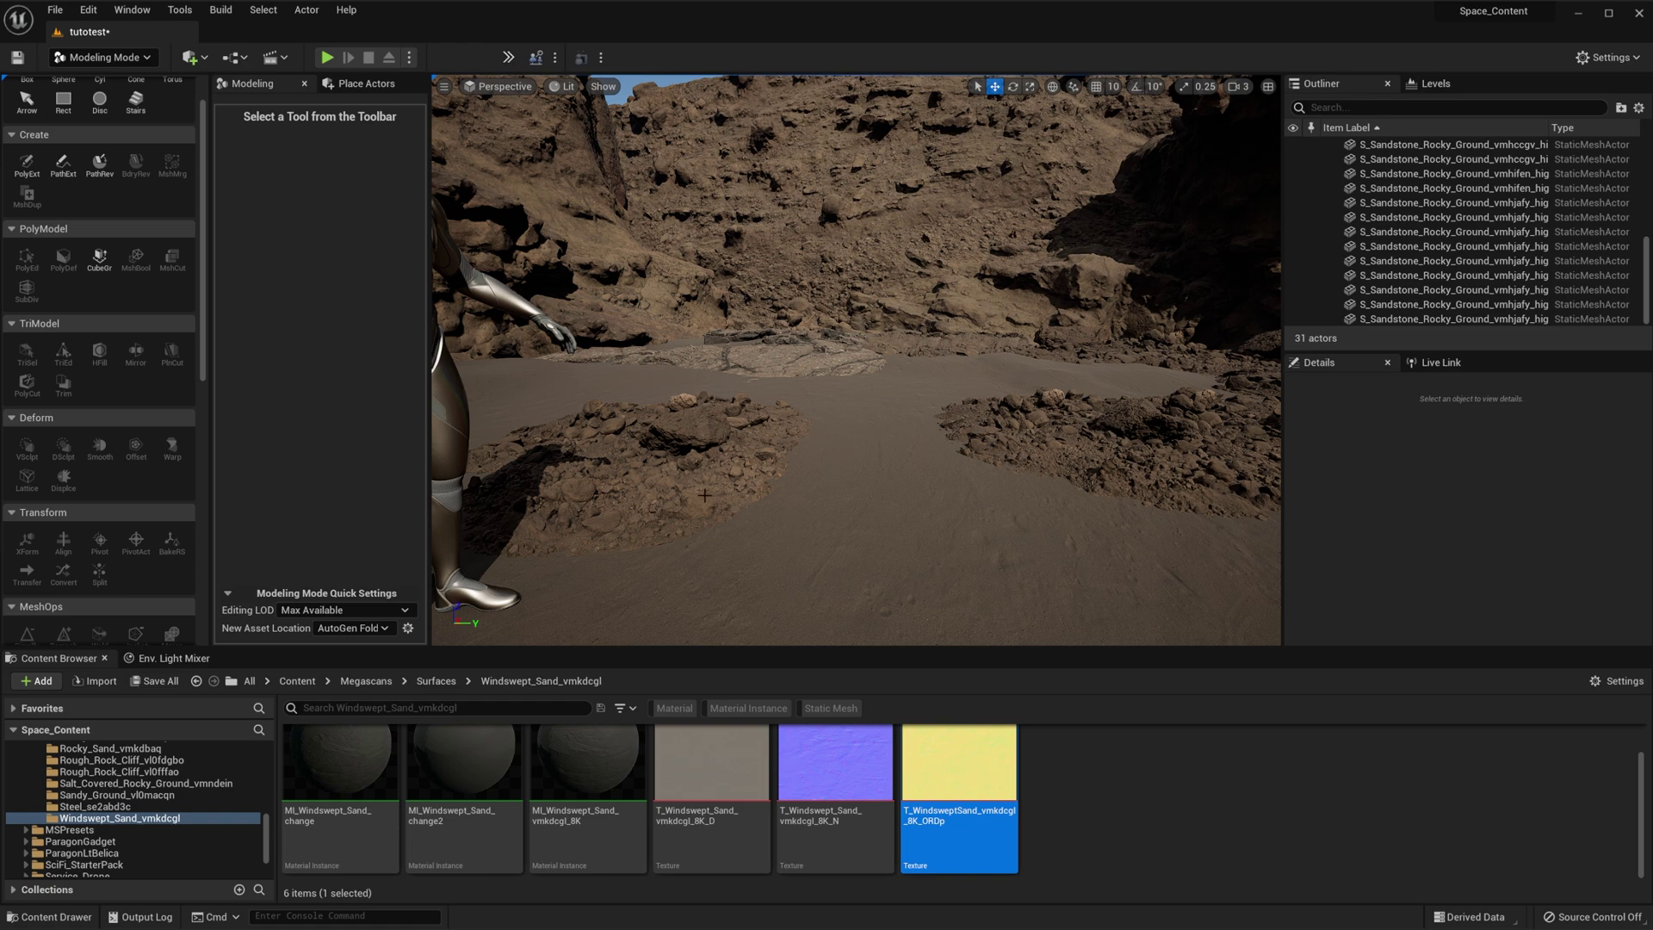
right_click_drag(945, 389, 891, 366)
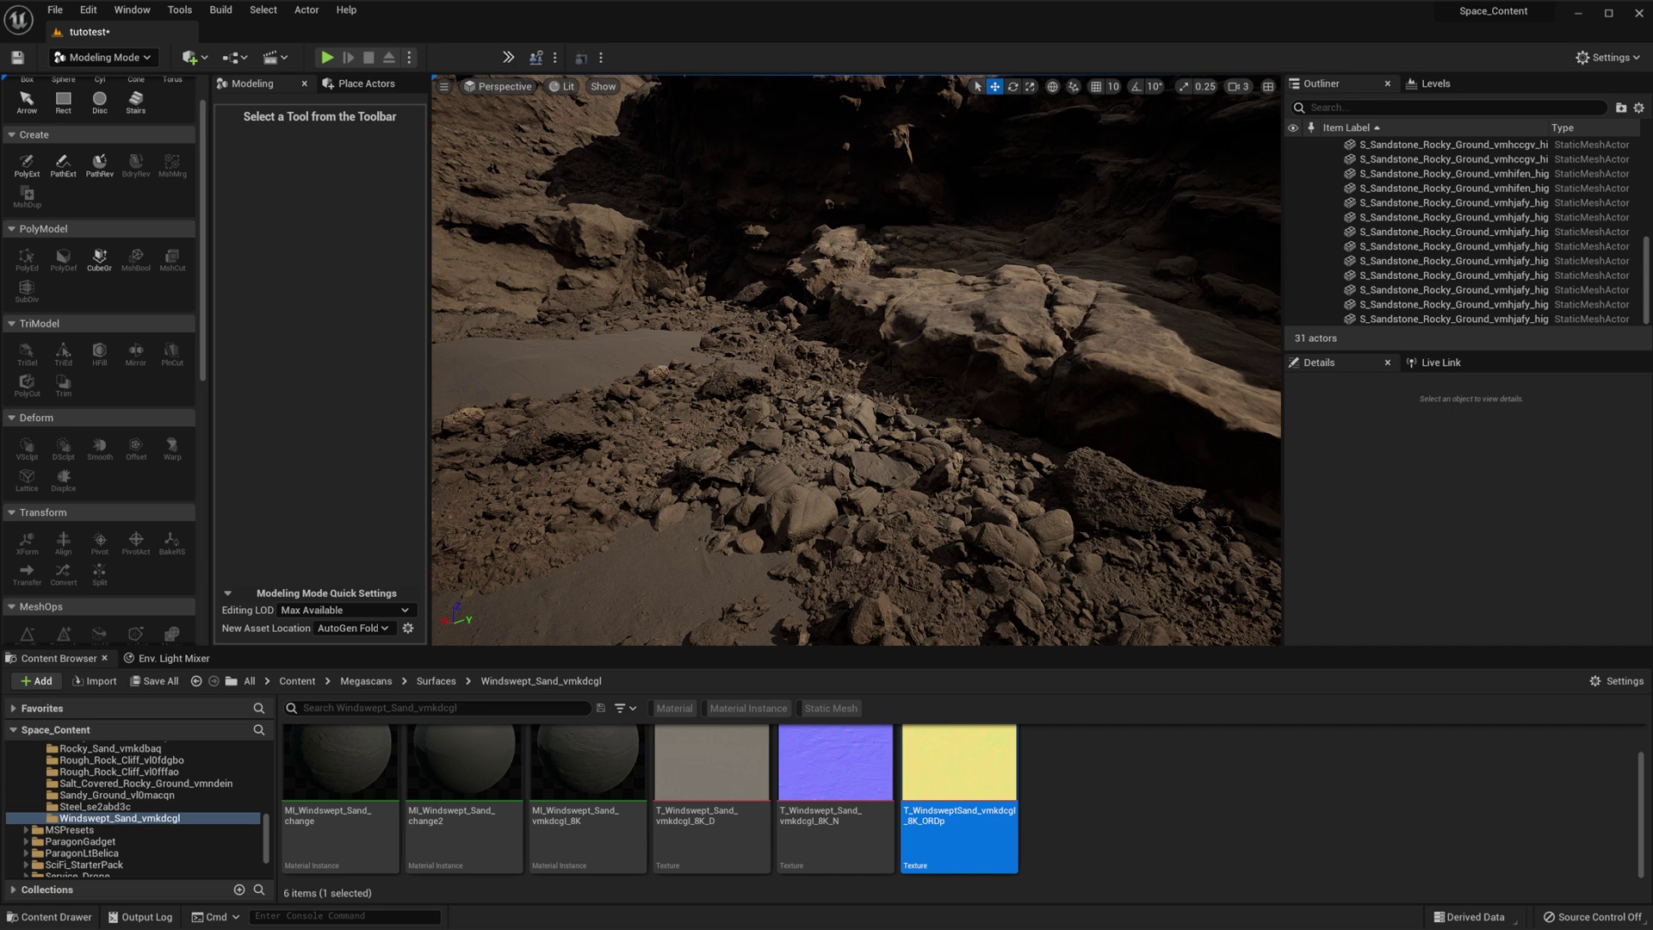
right_click_drag(882, 365, 883, 365)
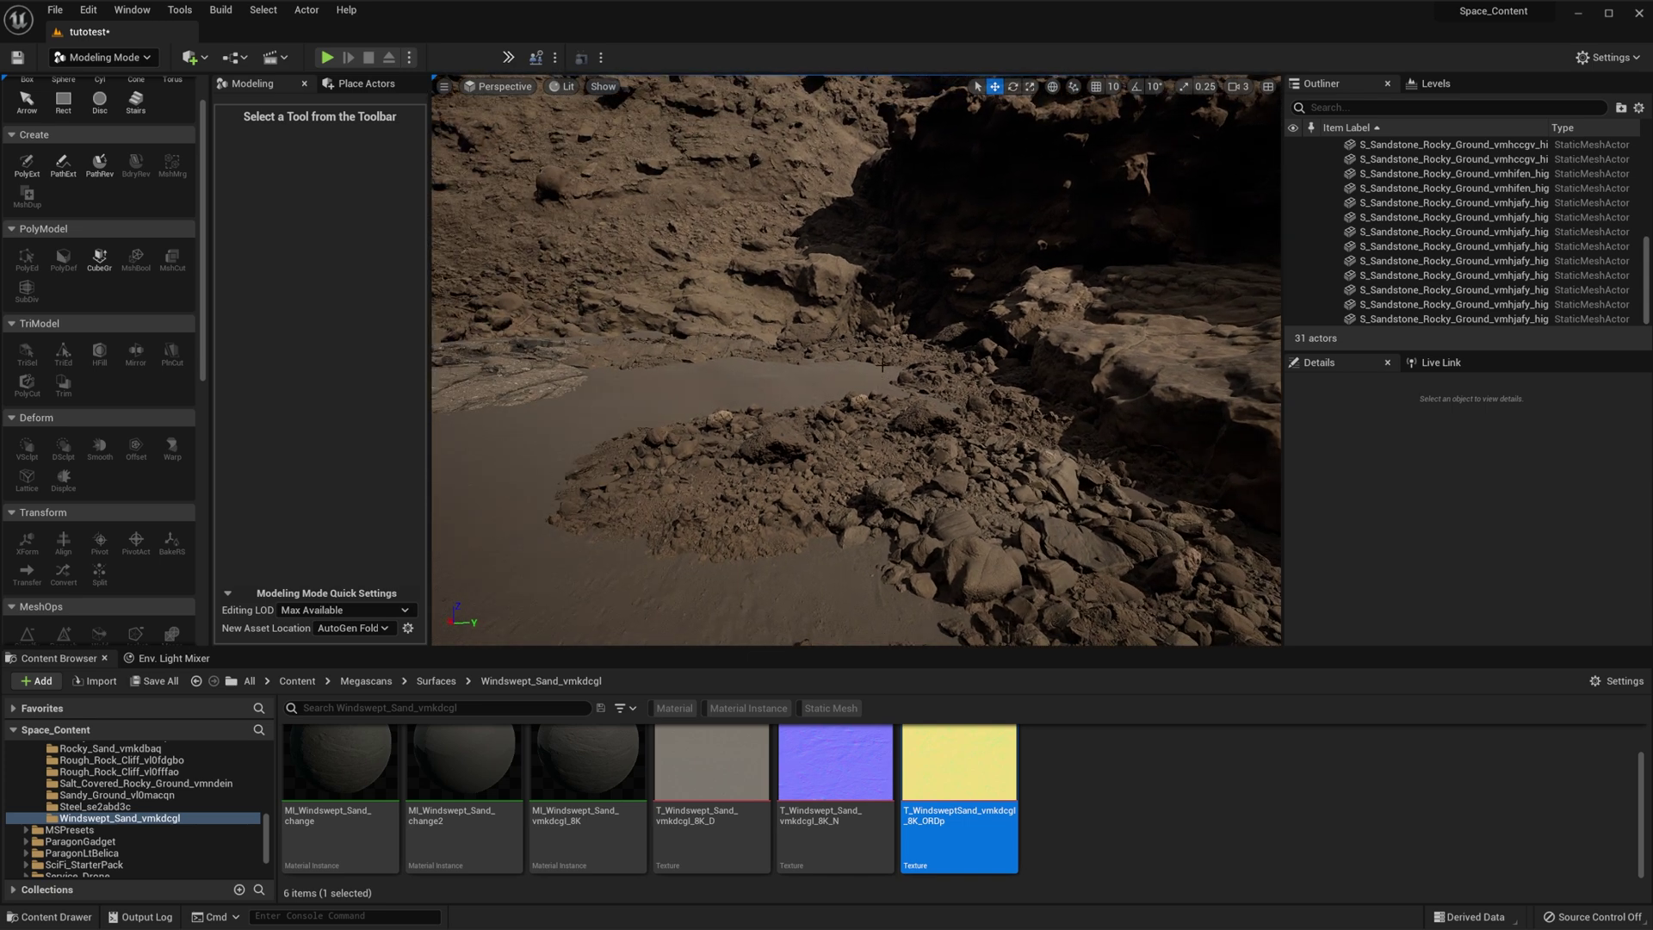